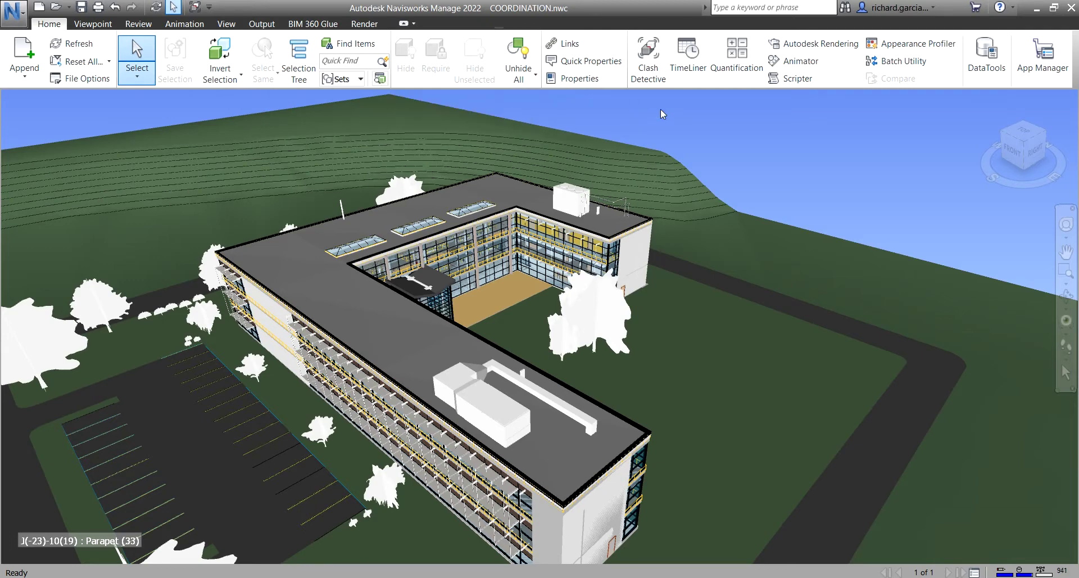
Step: Activate the single-item Select tool and select the large box of the equipment unit on the near roof wing
left_click(139, 78)
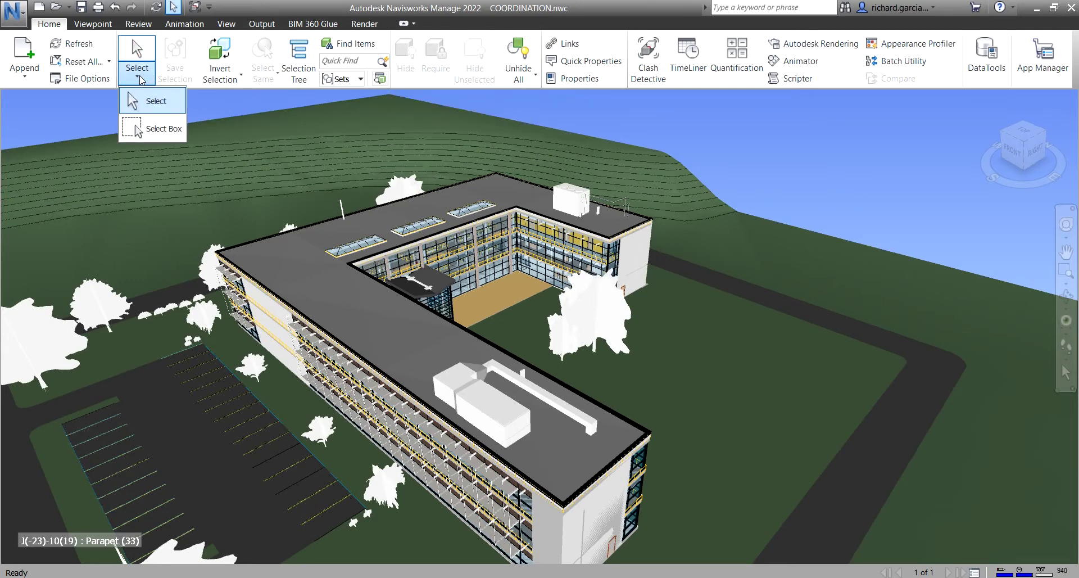
left_click(150, 107)
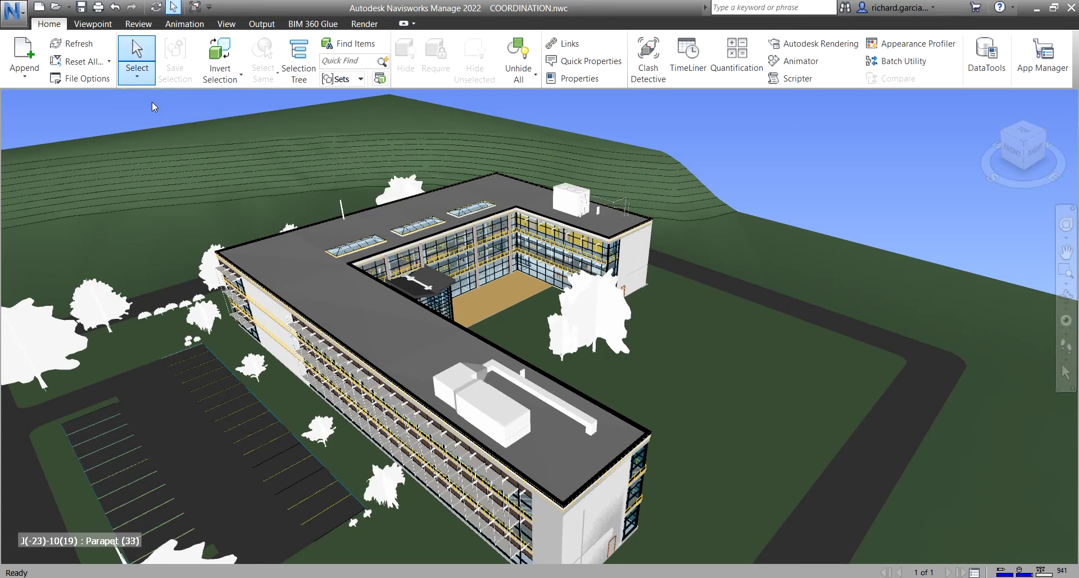
scroll(461, 382, "up", 3)
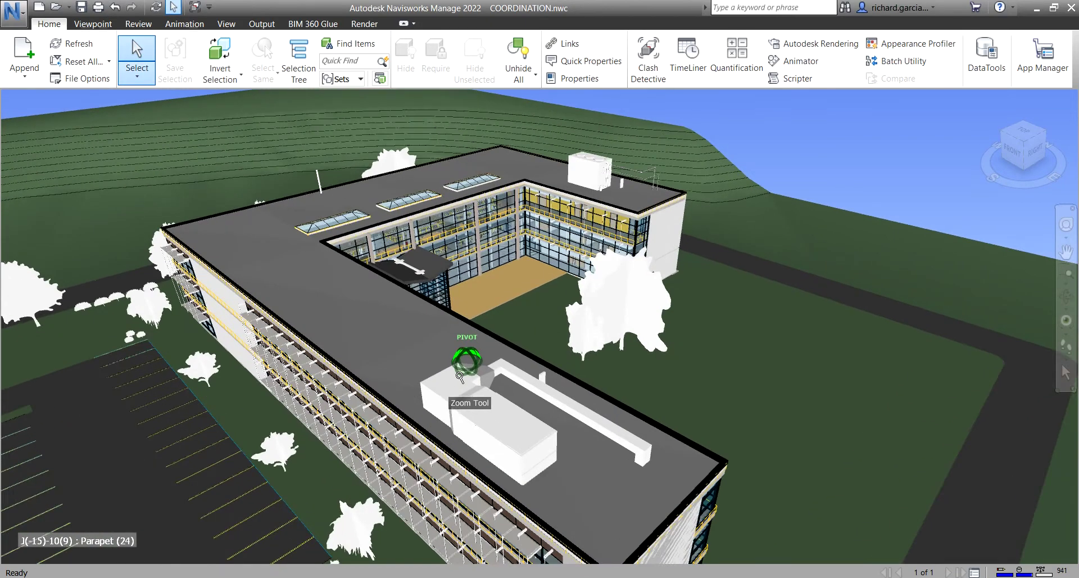
left_click(447, 388)
left_click(485, 414)
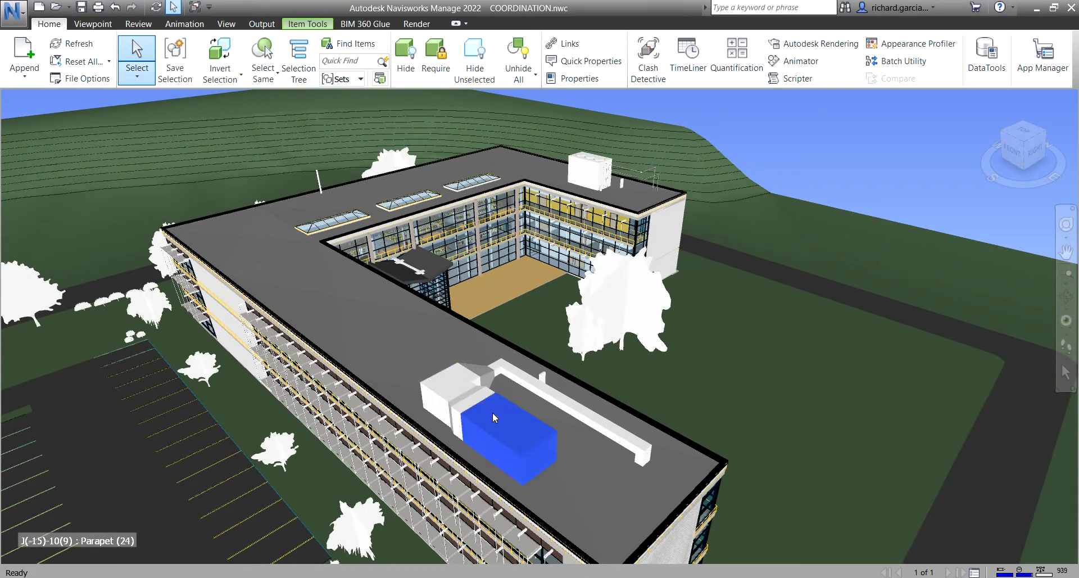
Step: Select other building elements one at a time, including the main roof slab and the exterior wall facing the parking lot
left_click(549, 394)
left_click(590, 333)
left_click(641, 225)
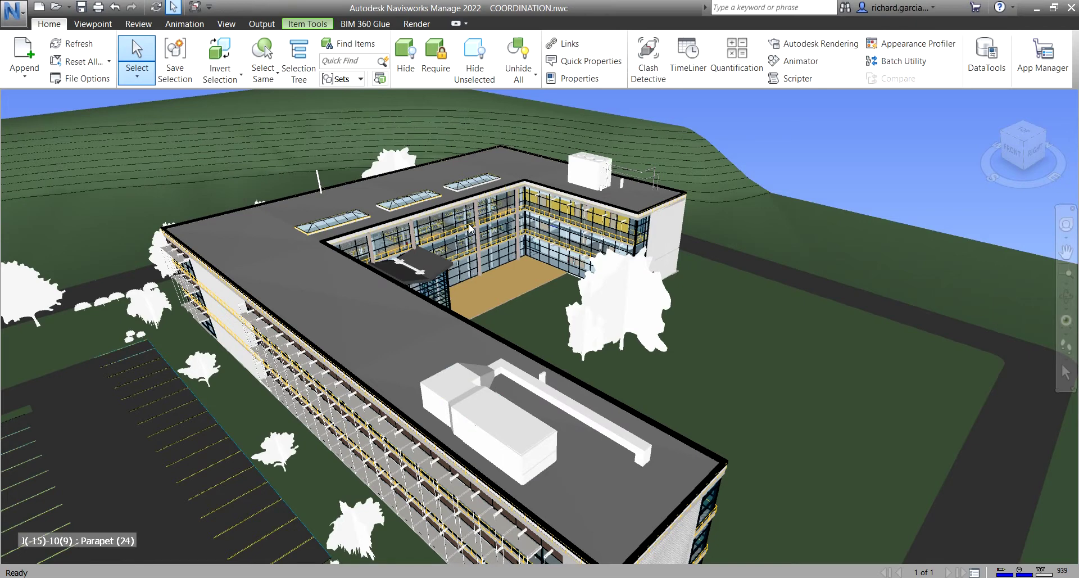
left_click(402, 207)
left_click(297, 274)
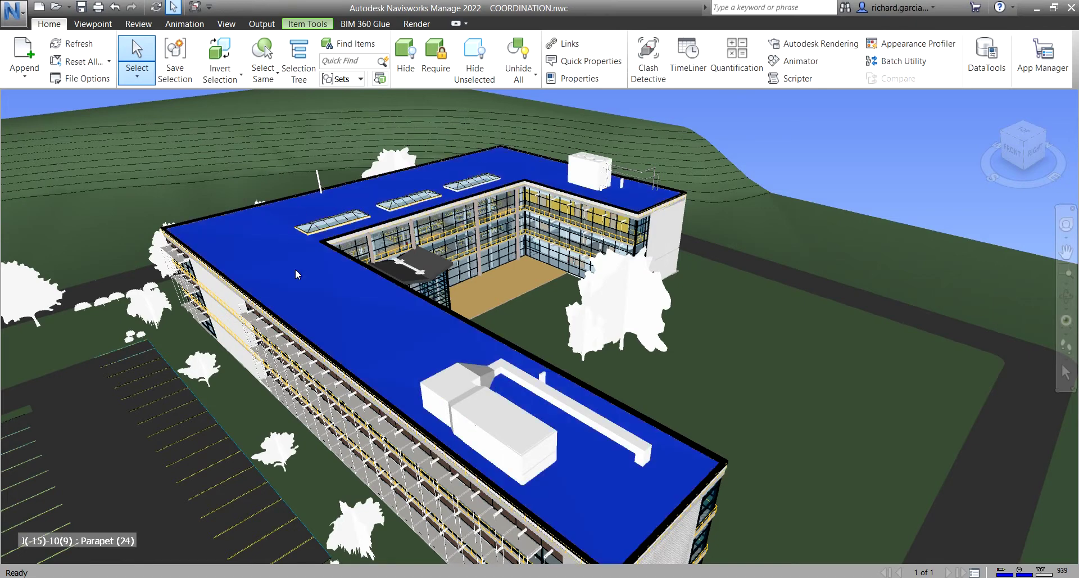
left_click(298, 365)
left_click(218, 293)
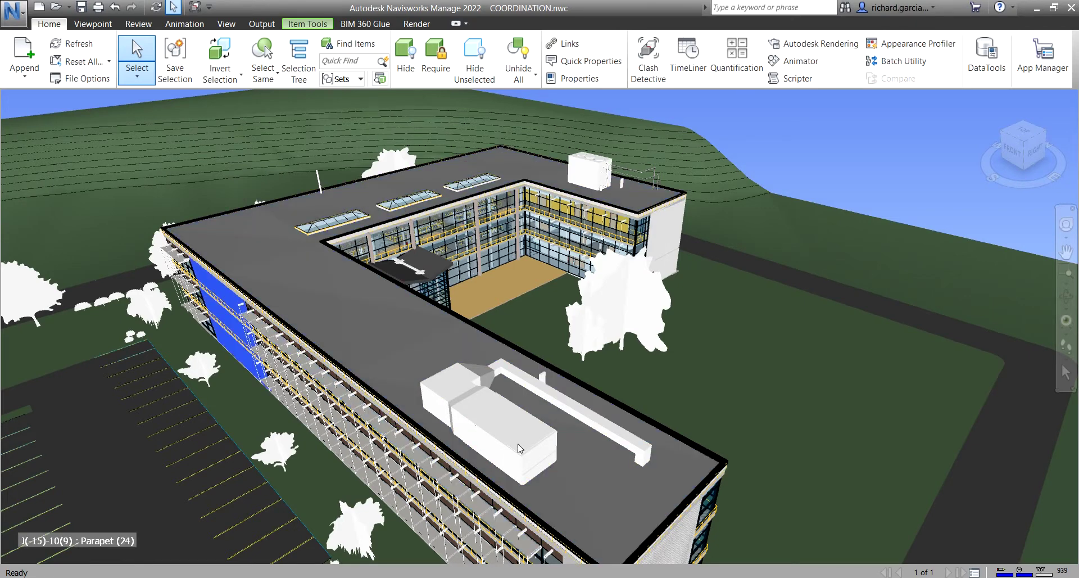
Step: Switch to Select Box and box-select the area around the rooftop equipment unit
scroll(525, 433, "up", 2)
scroll(526, 433, "up", 1)
left_click(138, 76)
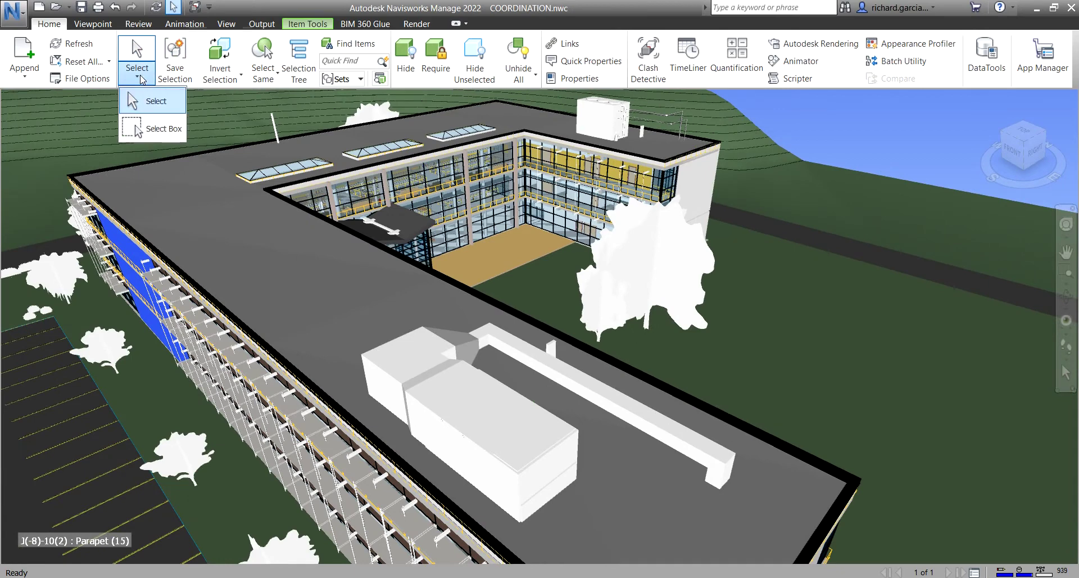
left_click(162, 136)
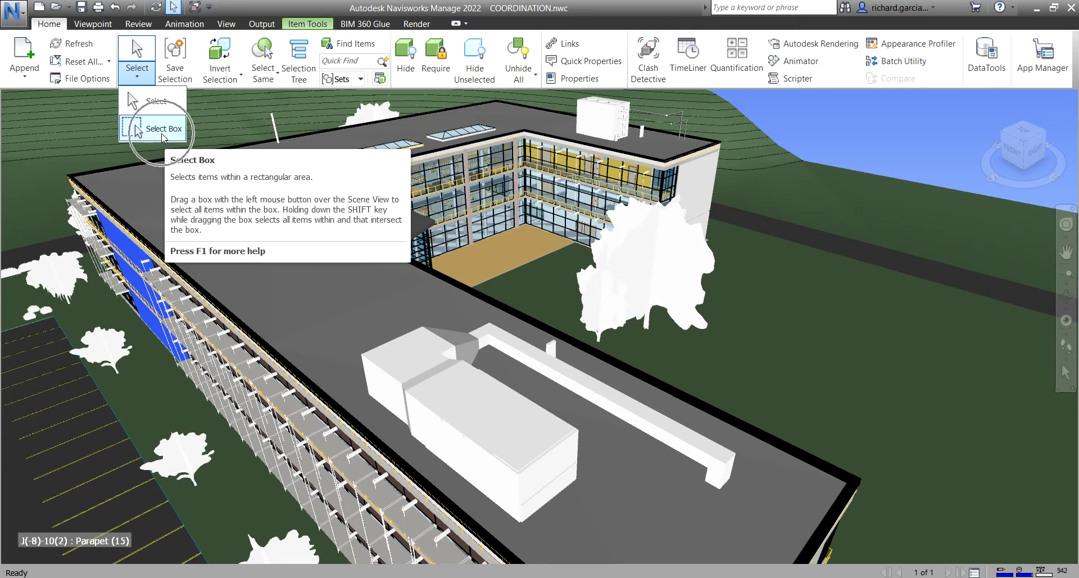
scroll(356, 337, "down", 2)
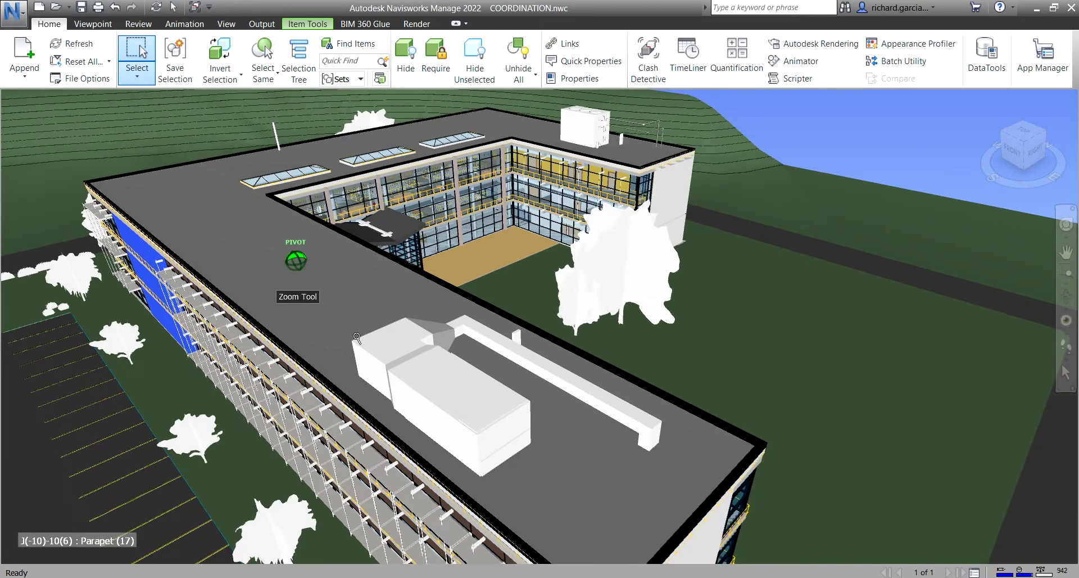
scroll(357, 337, "down", 2)
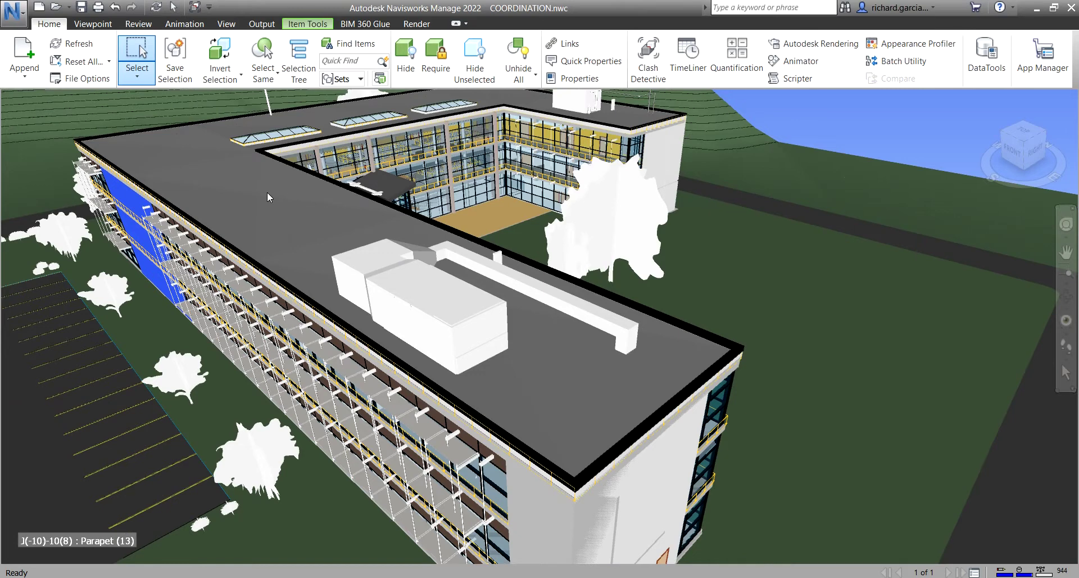
left_click_drag(258, 193, 590, 411)
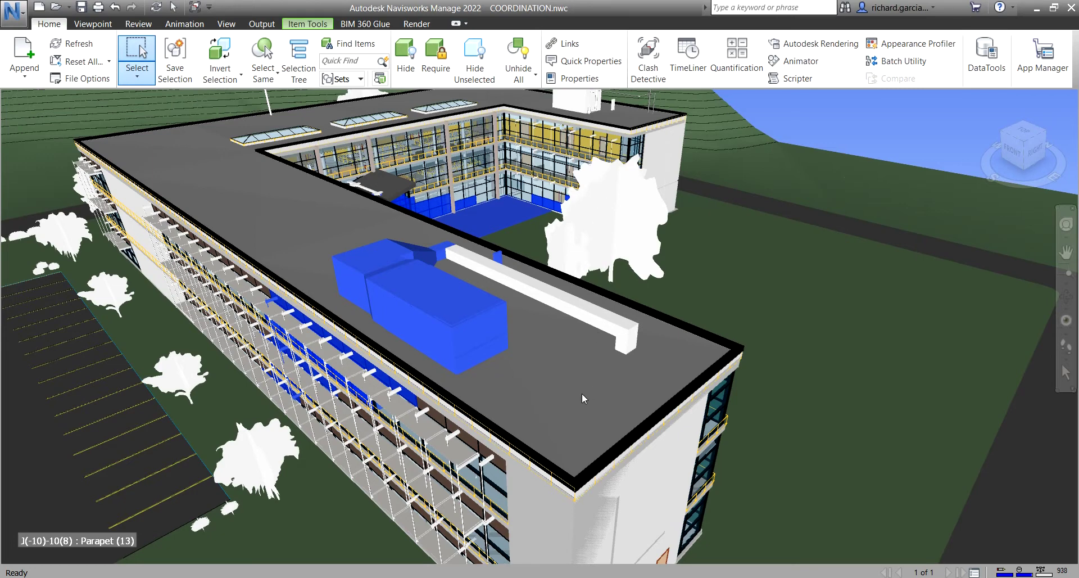
Step: Box-select smaller areas around the duct end and the equipment unit's joint, finishing with the selection cleared
left_click_drag(758, 267, 672, 356)
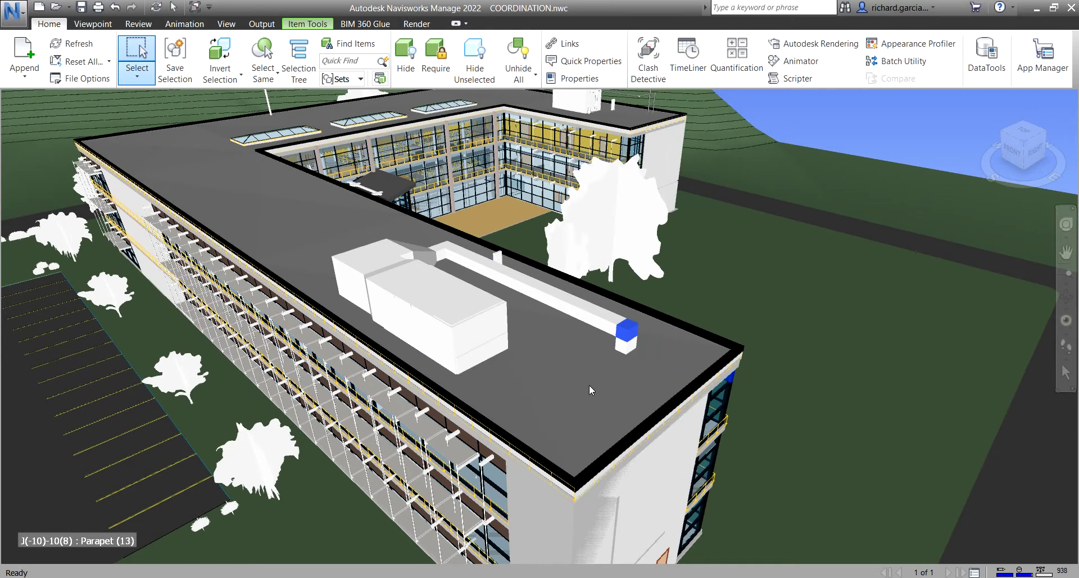
left_click_drag(544, 386, 658, 303)
left_click_drag(274, 192, 487, 365)
left_click_drag(517, 253, 345, 355)
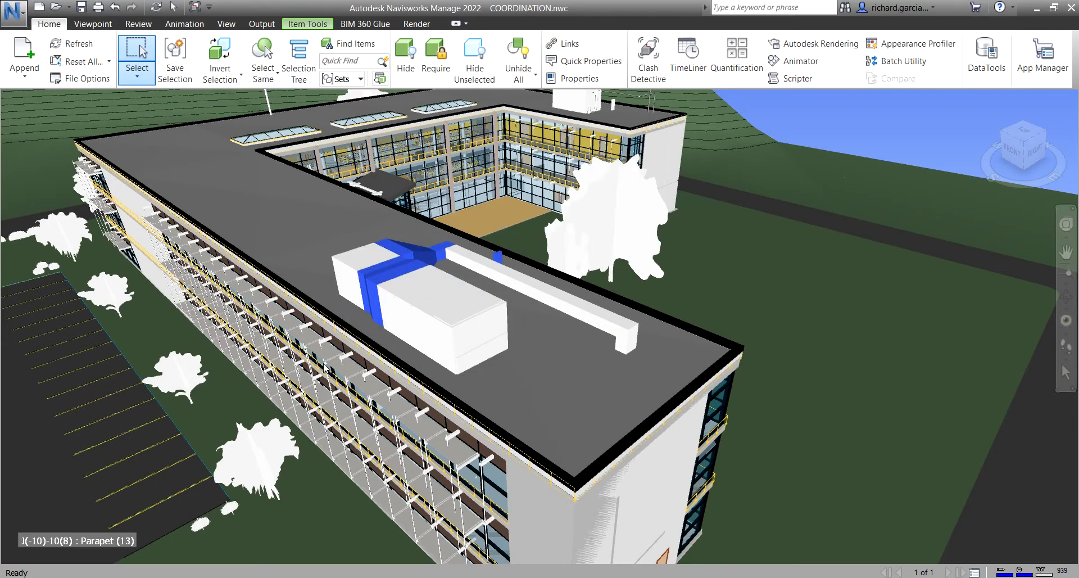
mouse_move(521, 264)
middle_mouse_down("shift")
mouse_move(500, 284)
mouse_move(520, 242)
mouse_move(727, 204)
mouse_move(789, 238)
middle_mouse_up("shift")
scroll(726, 204, "down", 5)
key("Escape")
scroll(488, 401, "up", 1)
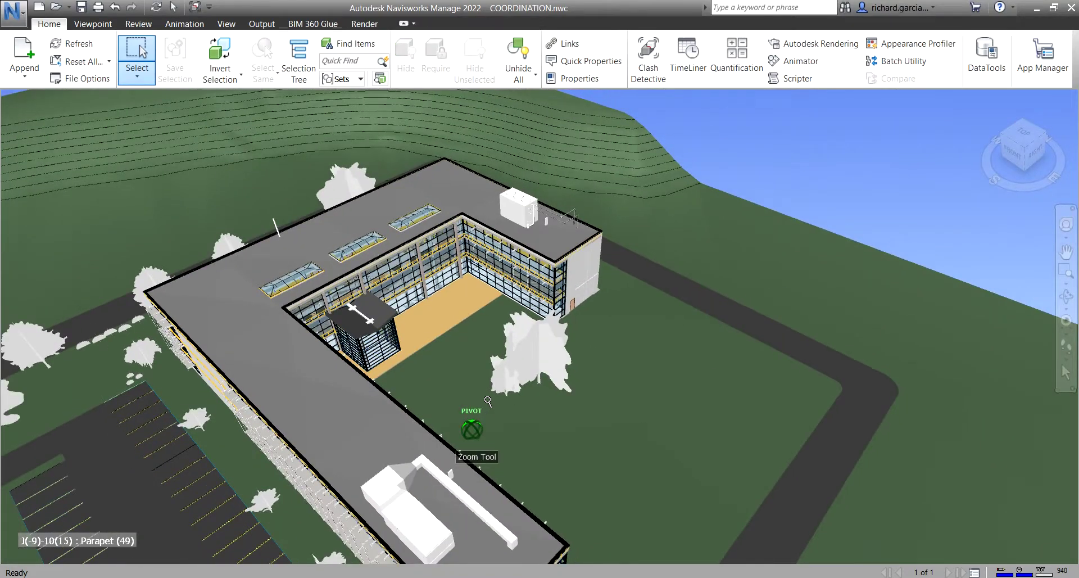
scroll(487, 401, "down", 3)
middle_click_drag(511, 362, 438, 308, "shift")
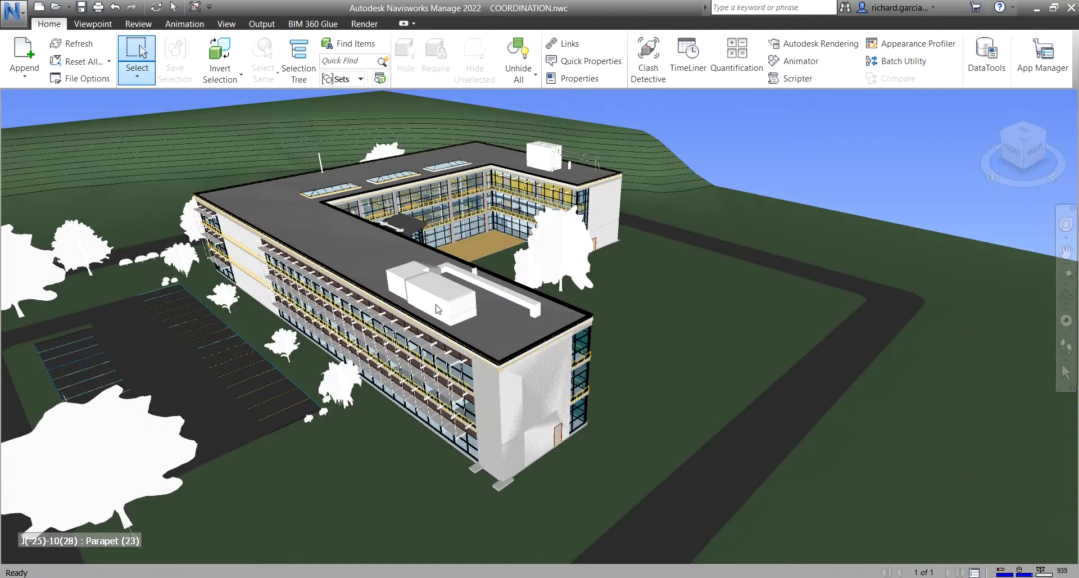
scroll(346, 247, "up", 3)
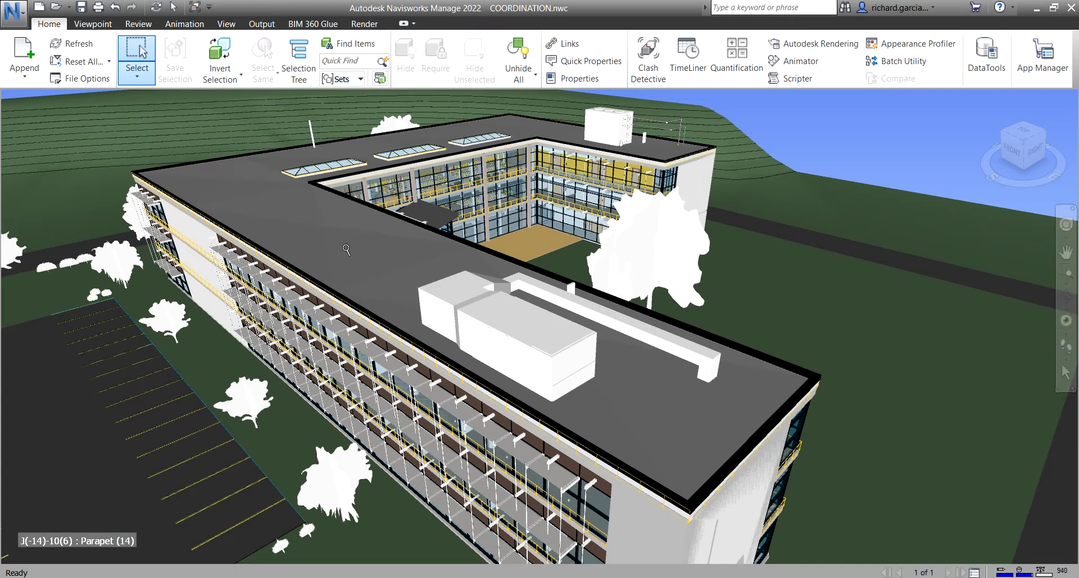
scroll(346, 249, "down", 3)
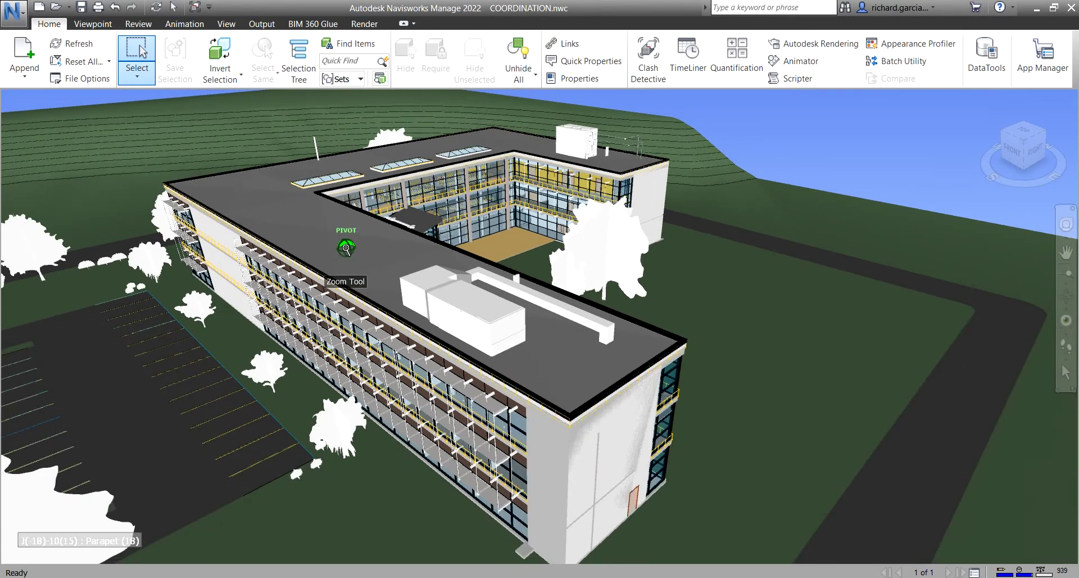
scroll(346, 247, "down", 1)
mouse_move(346, 247)
middle_mouse_down()
mouse_move(302, 371)
mouse_move(447, 294)
middle_mouse_up()
scroll(447, 294, "up", 3)
scroll(447, 294, "down", 2)
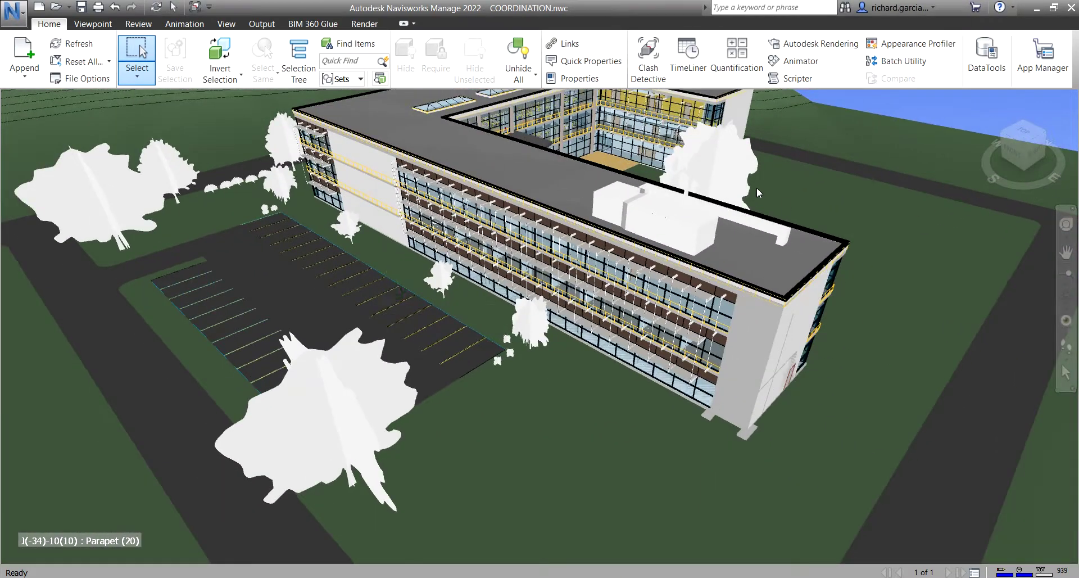
Step: Return to single-item Select and build a multiple selection of all sections of the large rooftop equipment unit
scroll(775, 192, "up", 5)
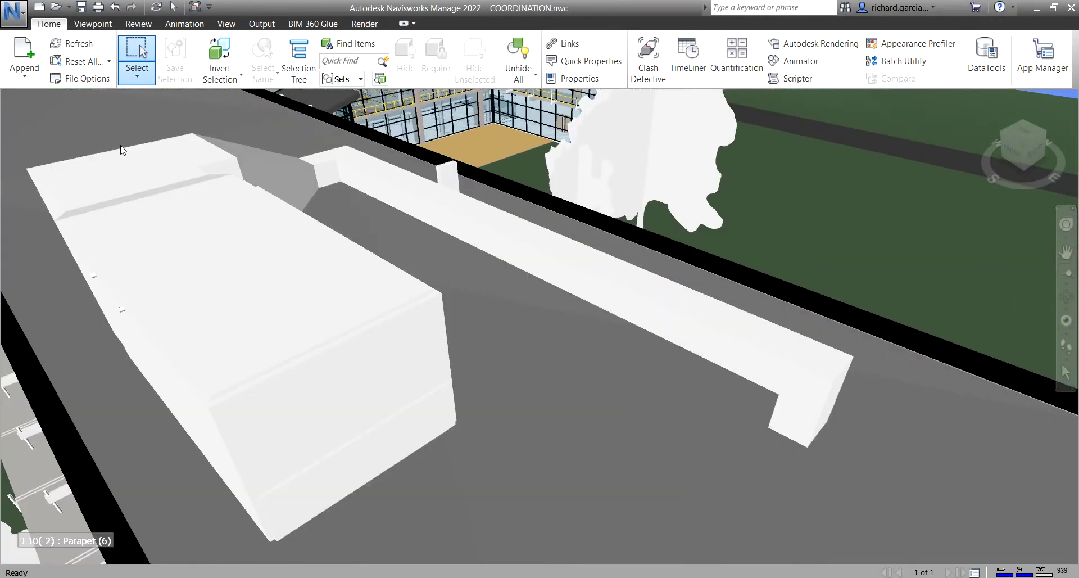
scroll(125, 145, "down", 2)
left_click(141, 76)
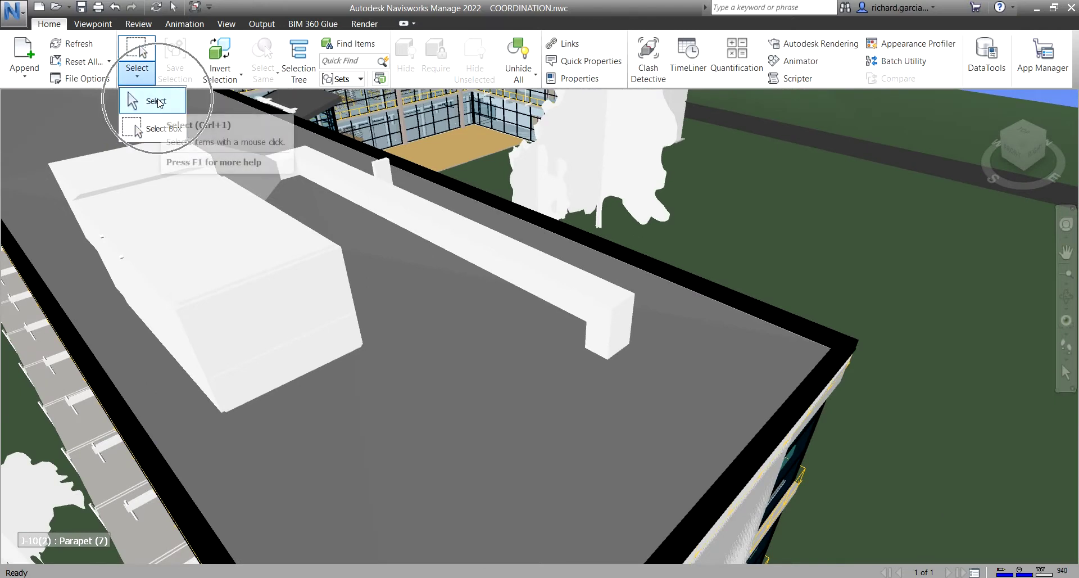
left_click(157, 102)
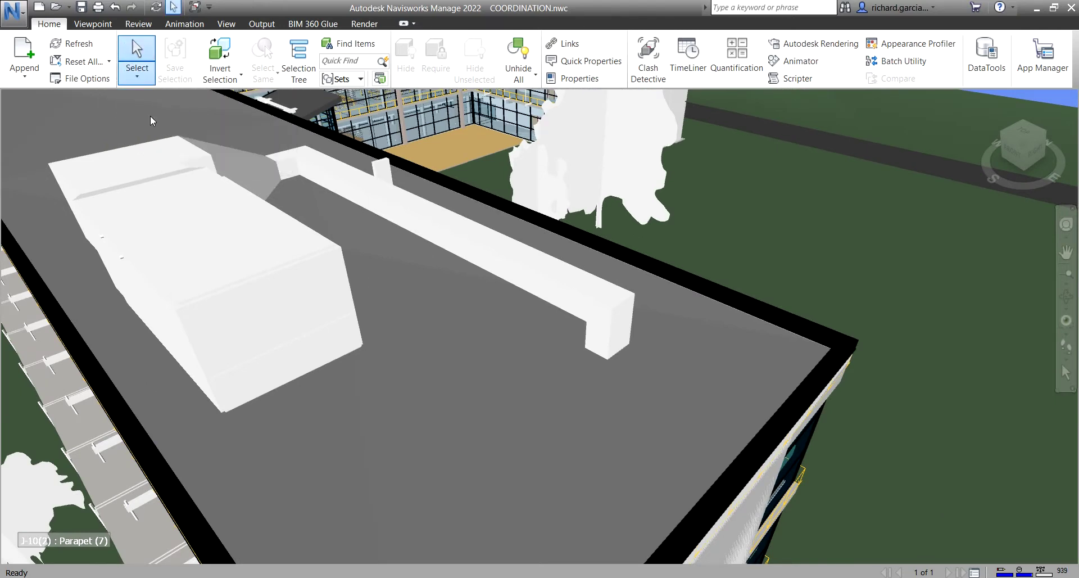
left_click(130, 157)
left_click(147, 200, "ctrl")
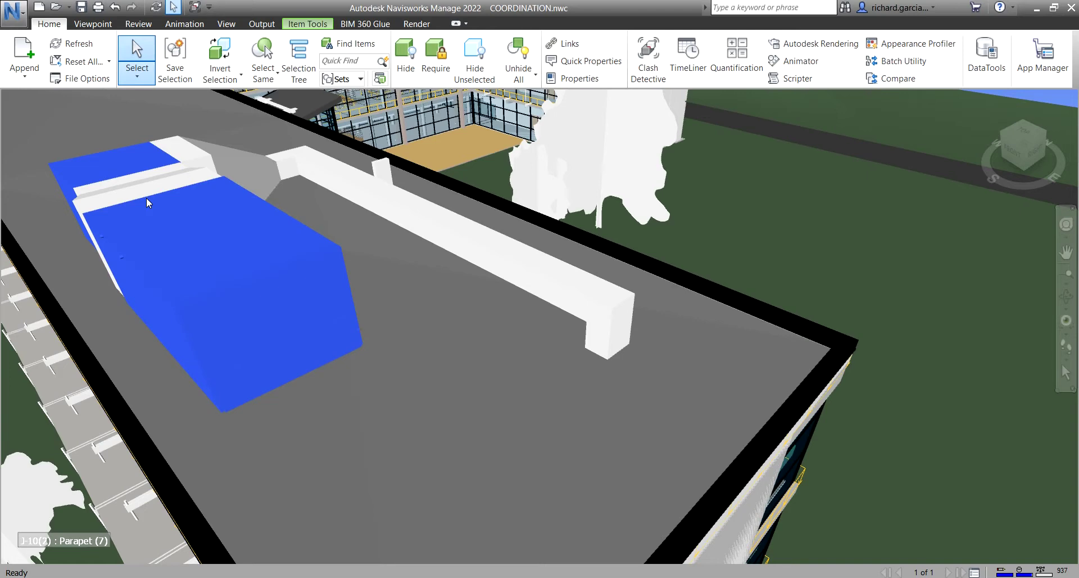
left_click(171, 188, "ctrl")
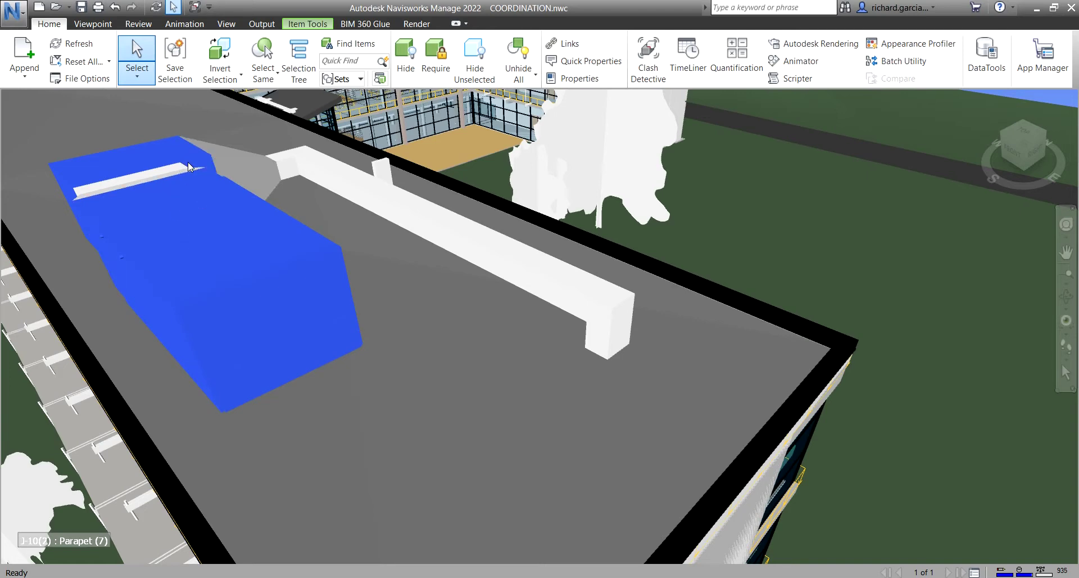
left_click(176, 168, "ctrl")
left_click(175, 175, "ctrl")
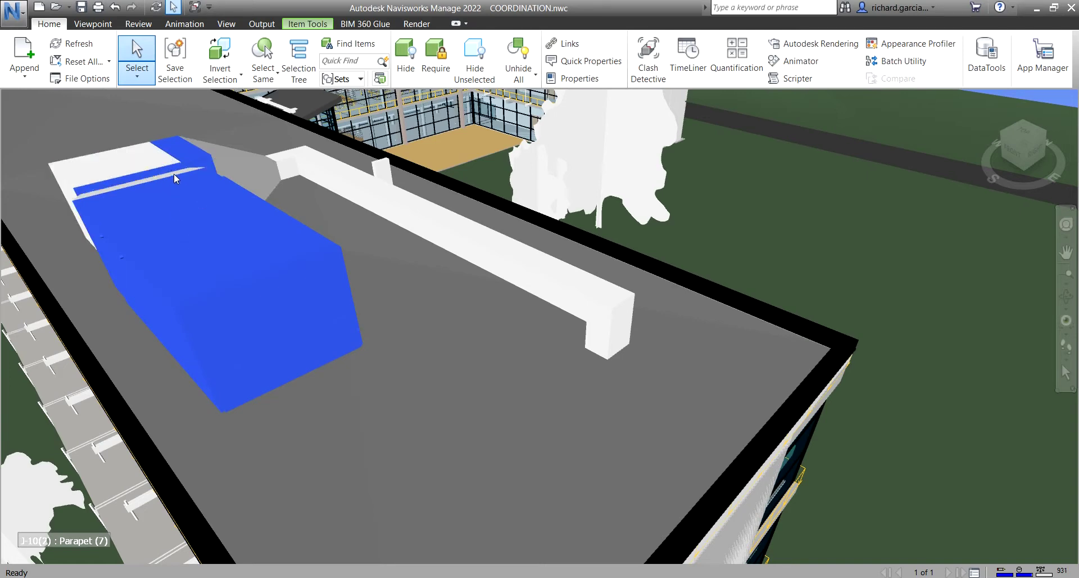
left_click(174, 173, "ctrl")
mouse_move(271, 260)
middle_mouse_down("shift")
mouse_move(275, 289)
mouse_move(339, 299)
mouse_move(429, 405)
mouse_move(299, 230)
middle_mouse_up("shift")
left_click(304, 233, "ctrl")
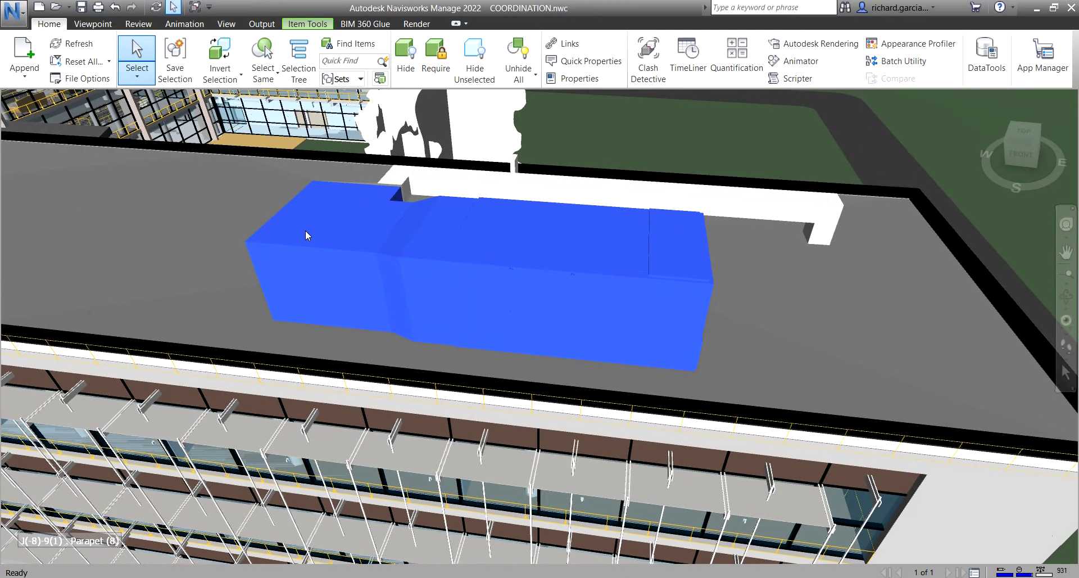
Step: Add the tapered duct transition, the long straight duct and the corner joining them to the selection
mouse_move(592, 257)
middle_mouse_down("shift")
mouse_move(385, 296)
mouse_move(301, 241)
mouse_move(181, 257)
mouse_move(565, 213)
middle_mouse_up("shift")
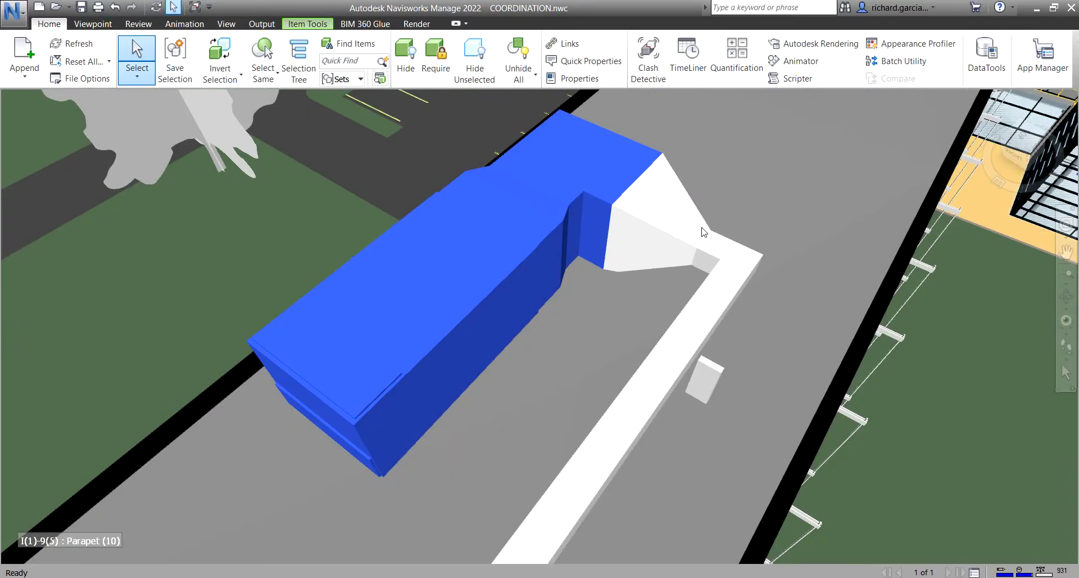
left_click(706, 251, "ctrl")
left_click(662, 359, "ctrl")
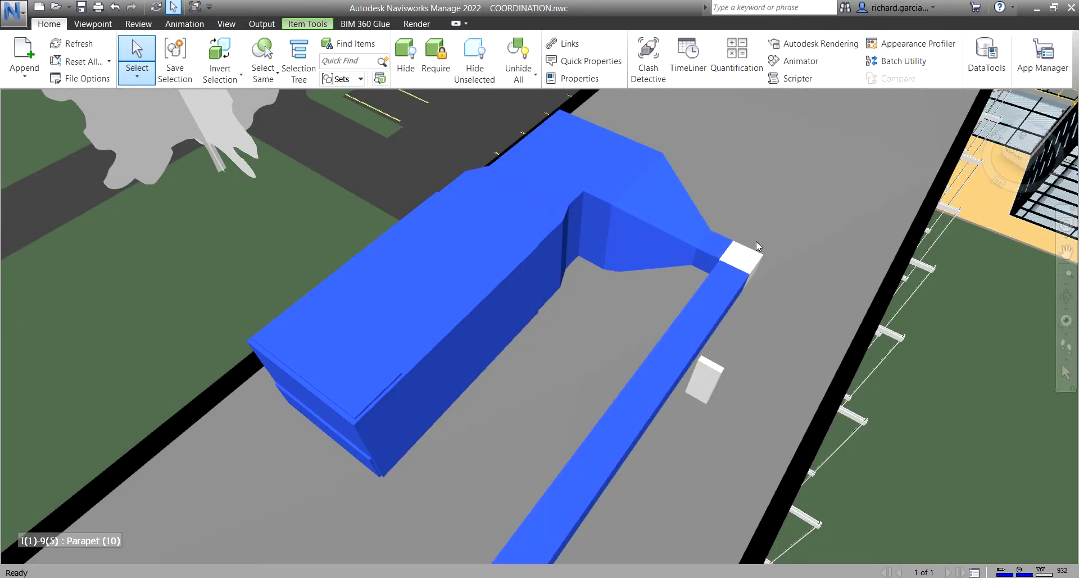
left_click(752, 267, "ctrl")
Step: Add the duct's downturned end to the selection and try including the small separate box beside the duct
middle_click_drag(748, 252, 756, 207, "shift")
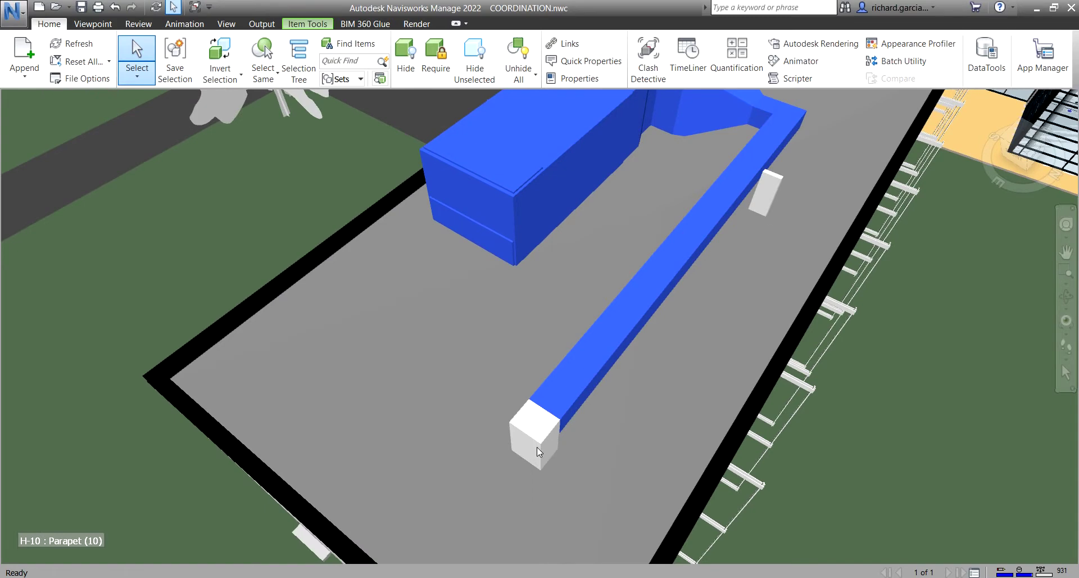
middle_click_drag(542, 438, 590, 378, "shift")
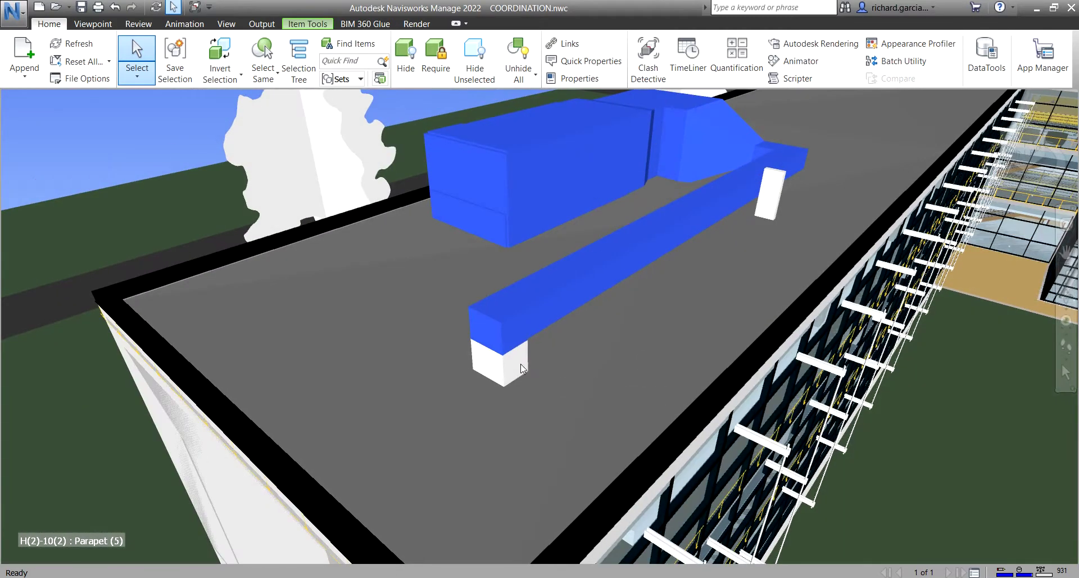
left_click(500, 361, "ctrl")
middle_click_drag(615, 333, 819, 300, "shift")
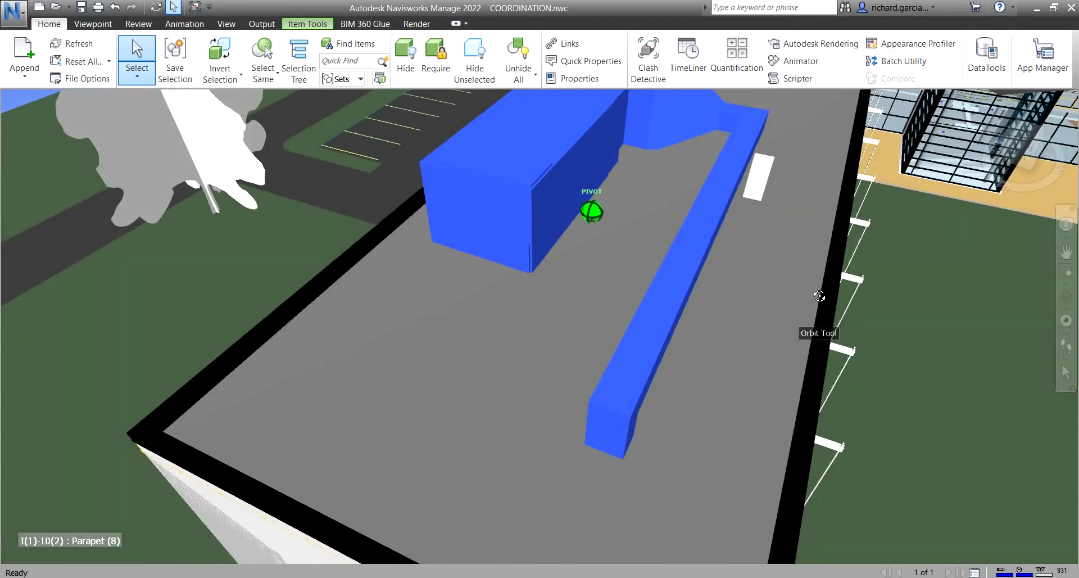
left_click(760, 177, "ctrl")
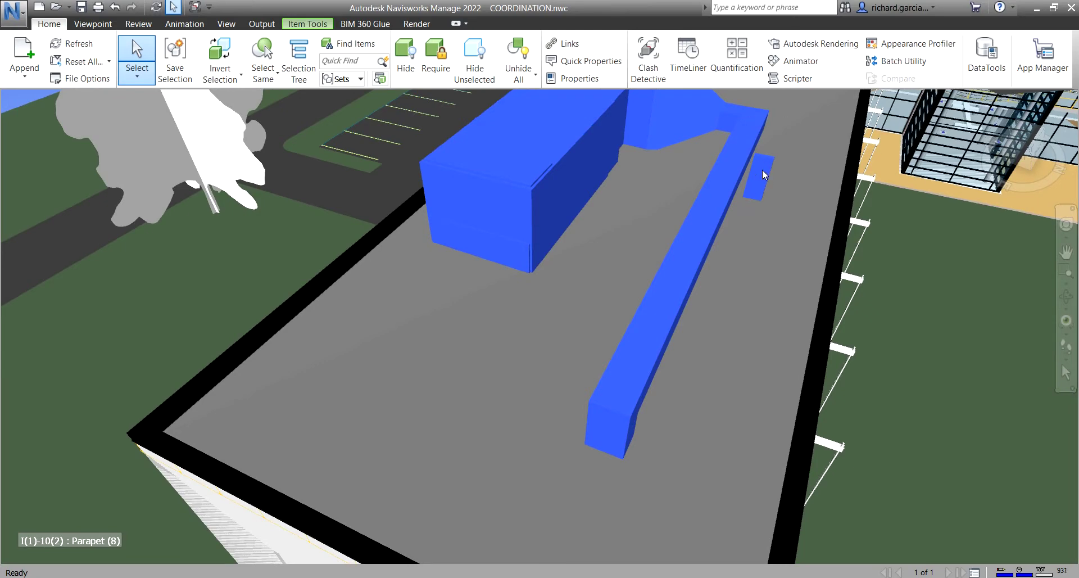
middle_click_drag(582, 368, 722, 402, "shift")
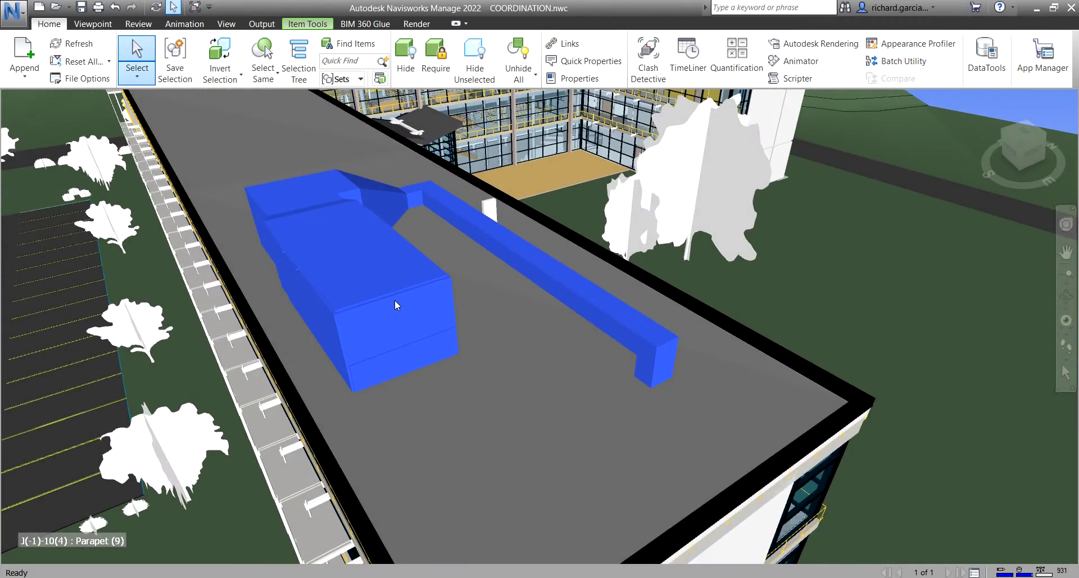
Step: Save the selected rooftop unit and ductwork as a selection set named EQUIPMENT
left_click(178, 64)
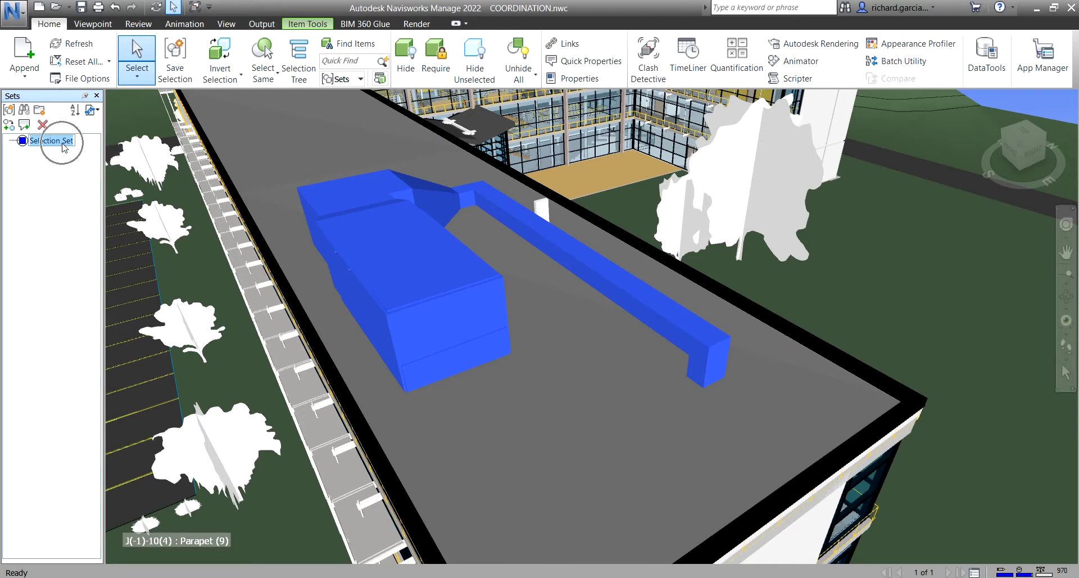
key("BackSpace")
type("EQUIOM")
key("BackSpace")
key("BackSpace")
type("PMENT")
key("Return")
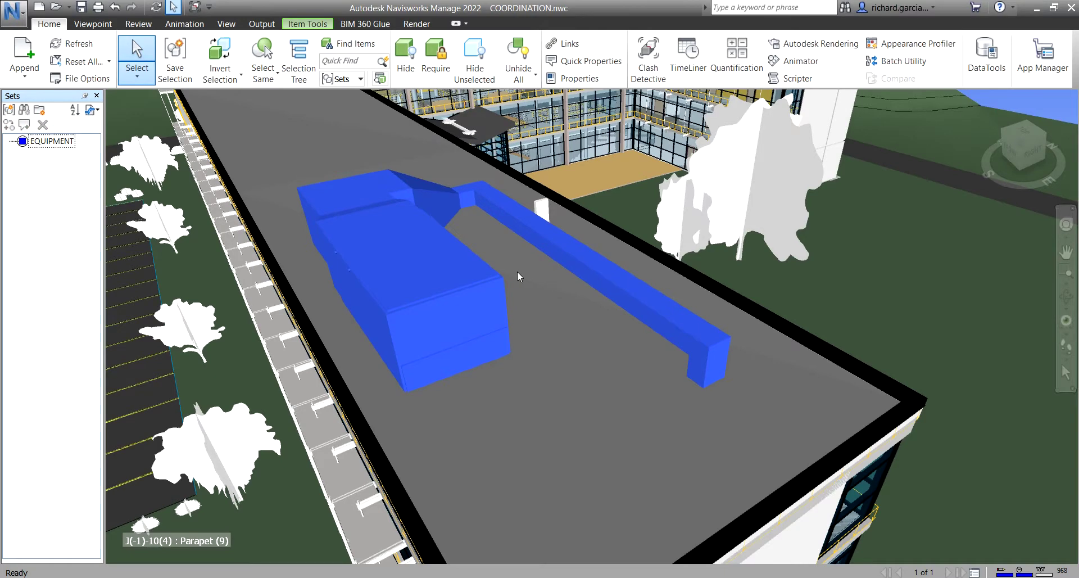
Step: Clear the selection, reselect the rooftop equipment through the saved EQUIPMENT set, and close the Sets window
scroll(468, 285, "down", 2)
scroll(468, 285, "down", 3)
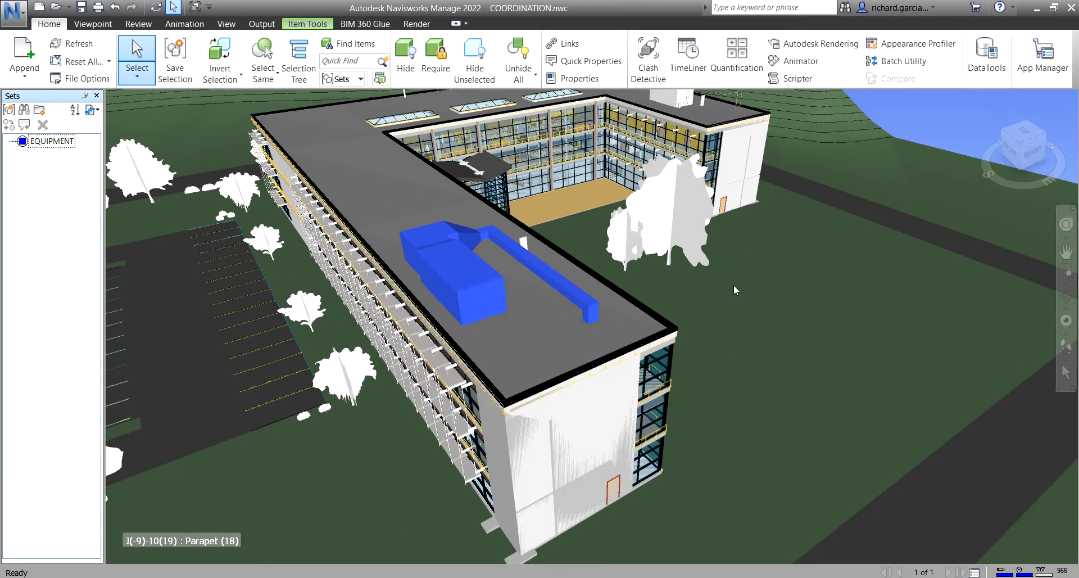
key("Escape")
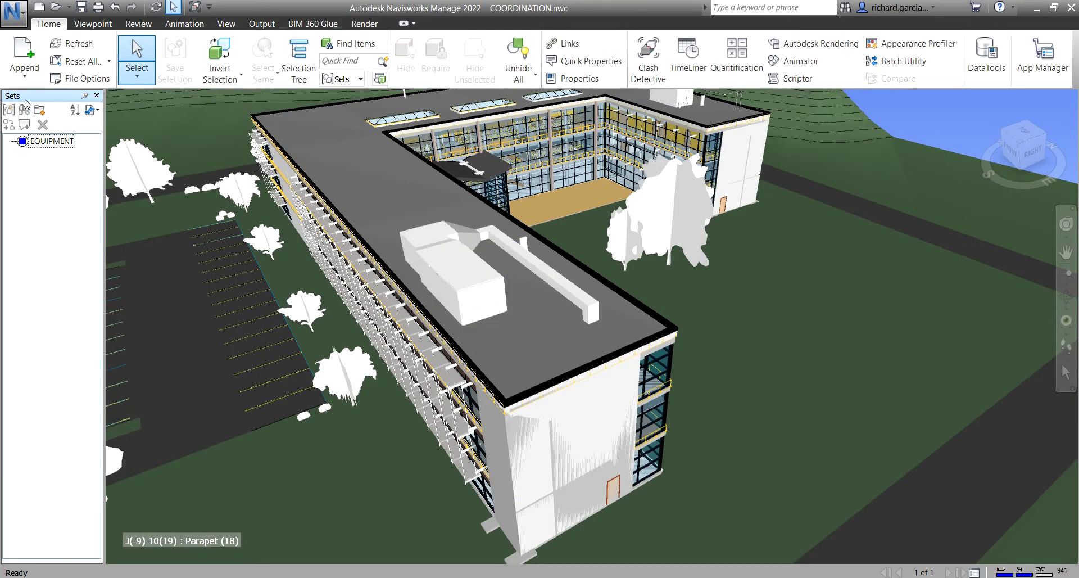
left_click(50, 141)
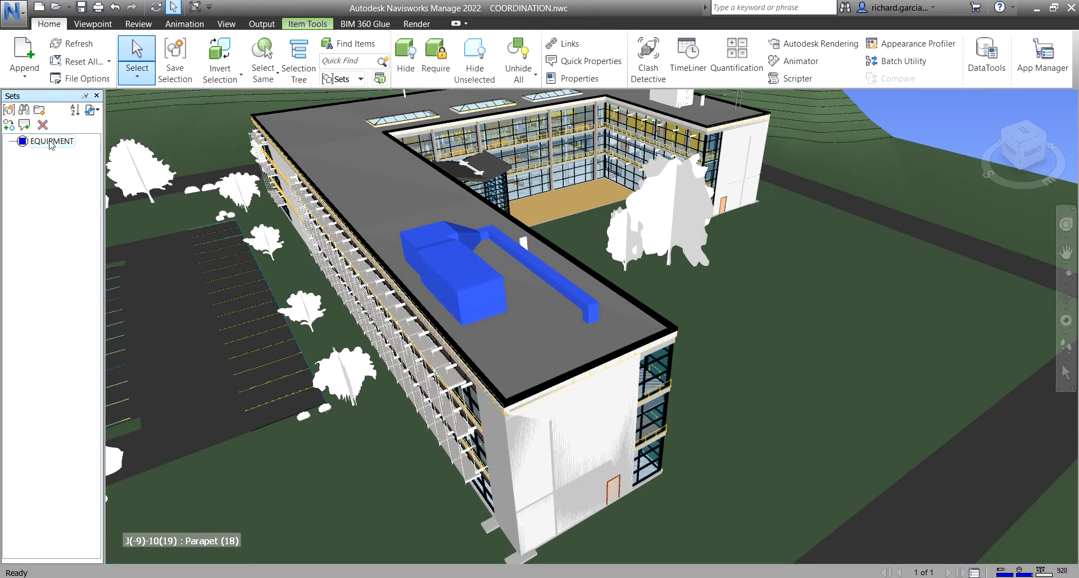
left_click(13, 99)
left_click(97, 95)
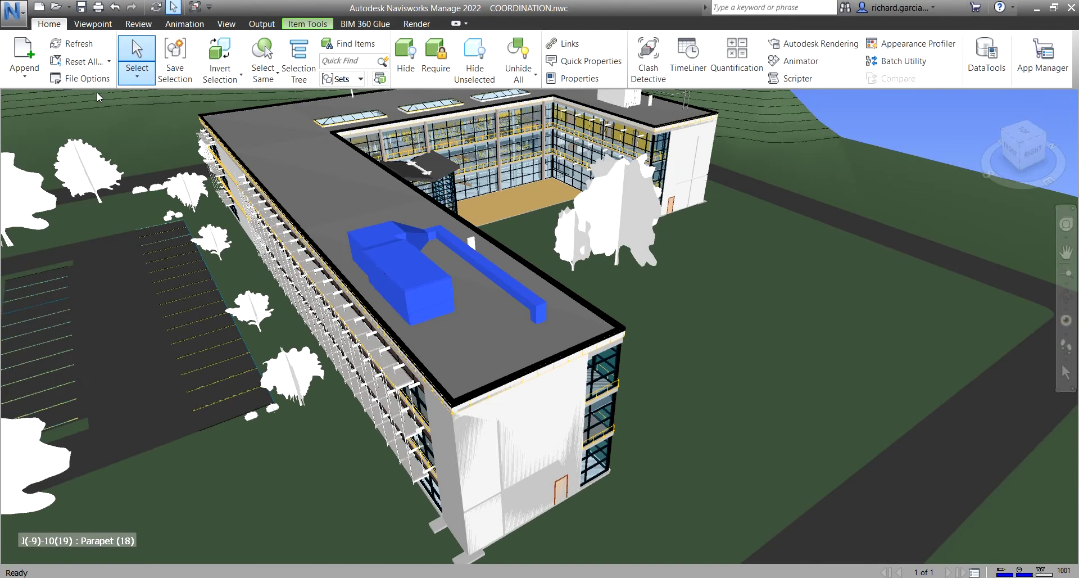
Step: Reopen the selection set manager, choose the EQUIPMENT set again, and close the manager
left_click(335, 82)
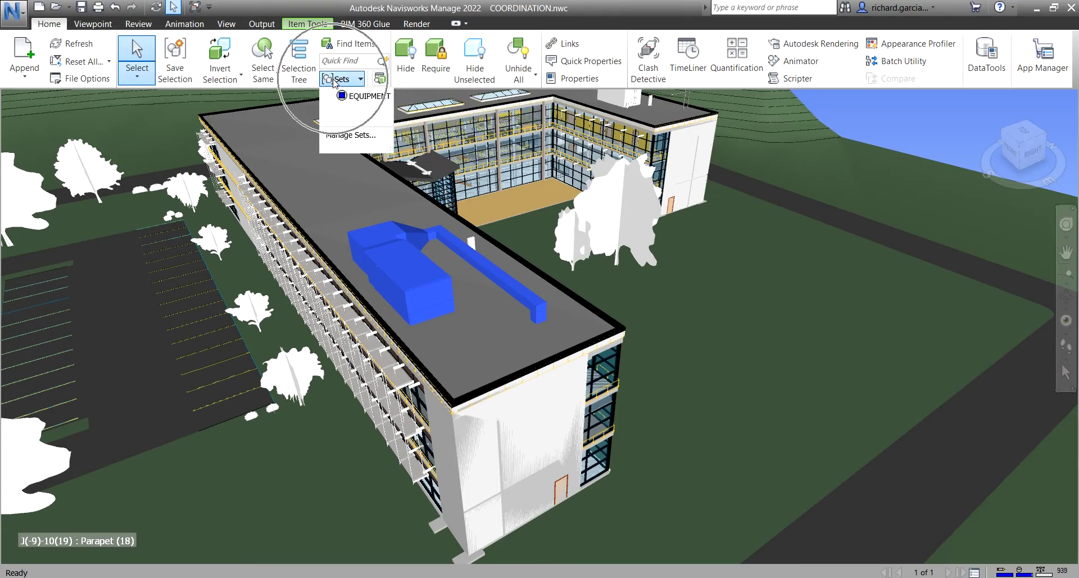
left_click(354, 136)
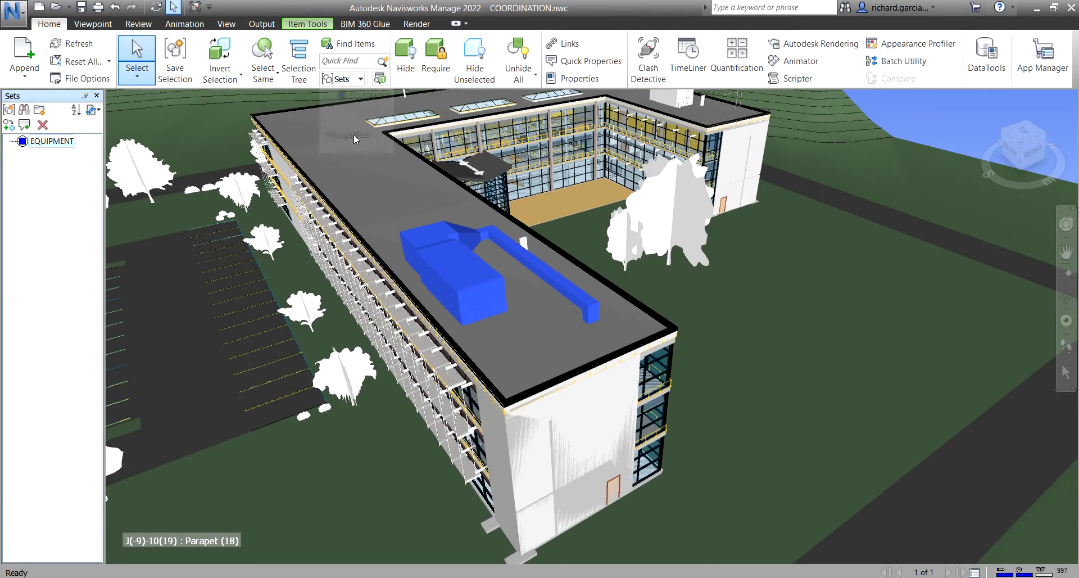
left_click(17, 100)
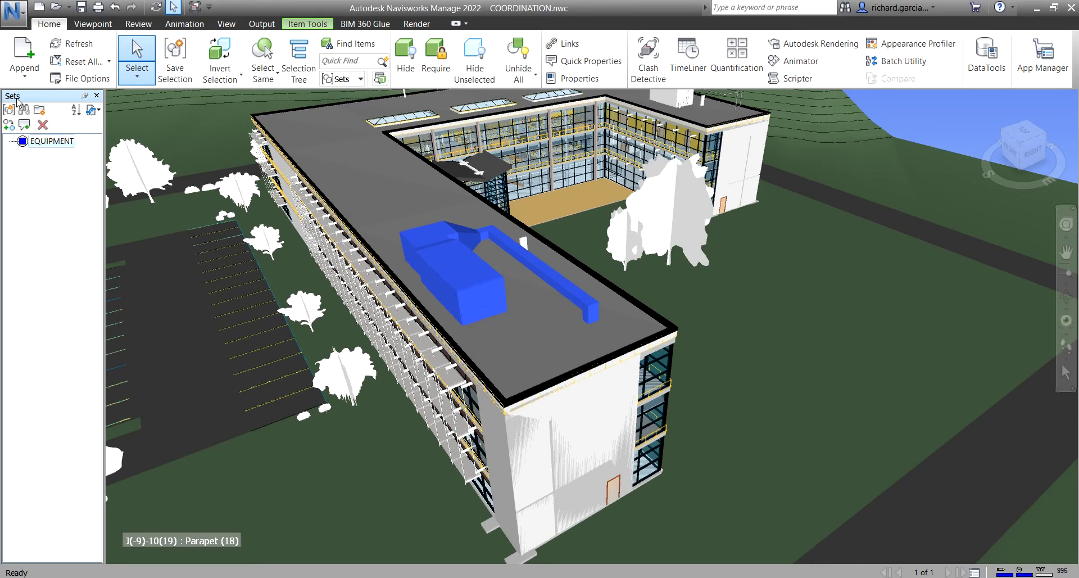
left_click(51, 141)
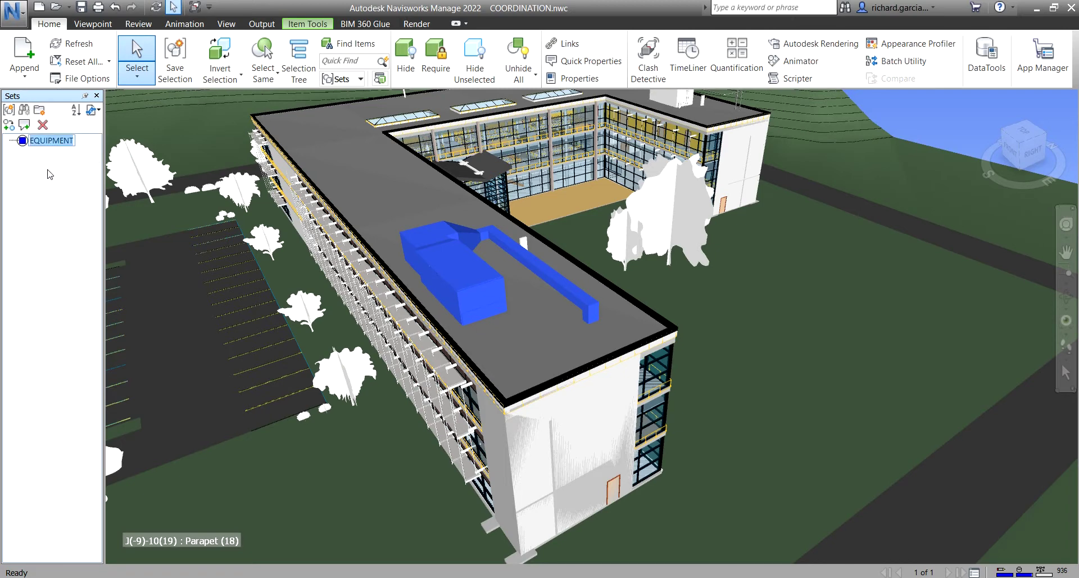
left_click(97, 96)
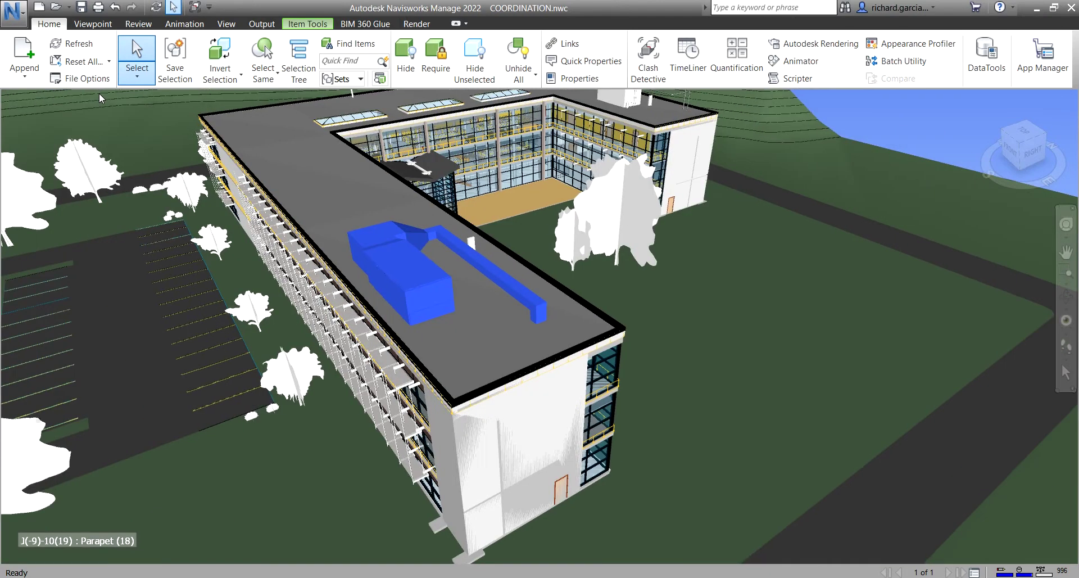
left_click(138, 77)
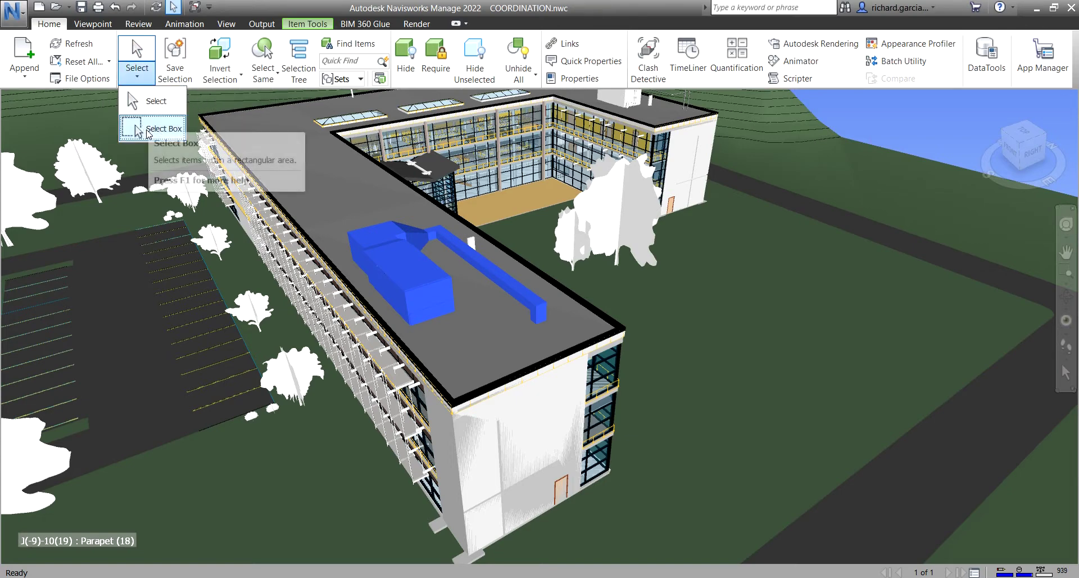
left_click(149, 130)
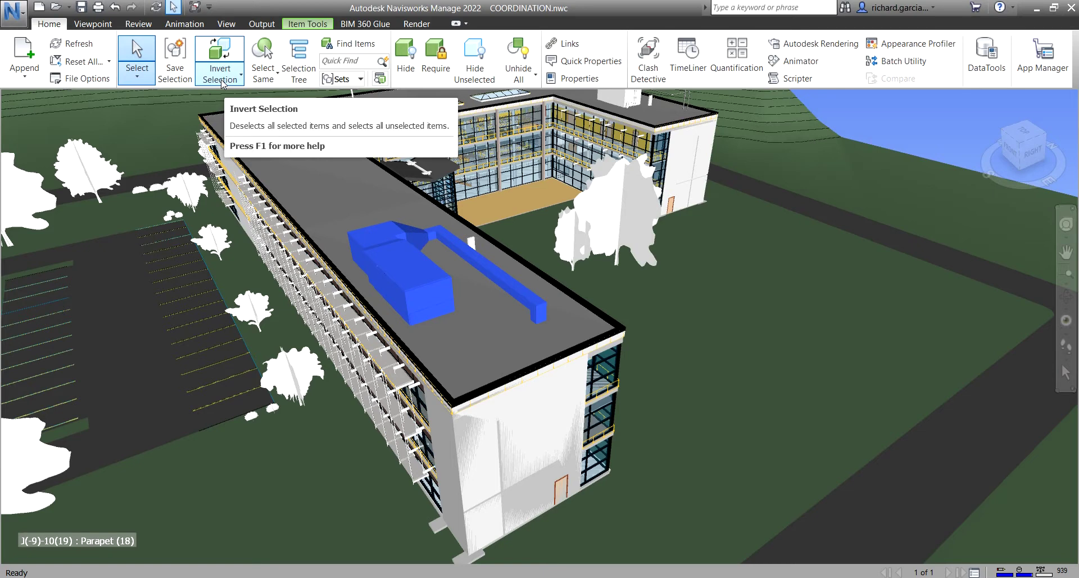
Step: Invert the selection to pick everything in the model except the rooftop equipment and ductwork
left_click(221, 51)
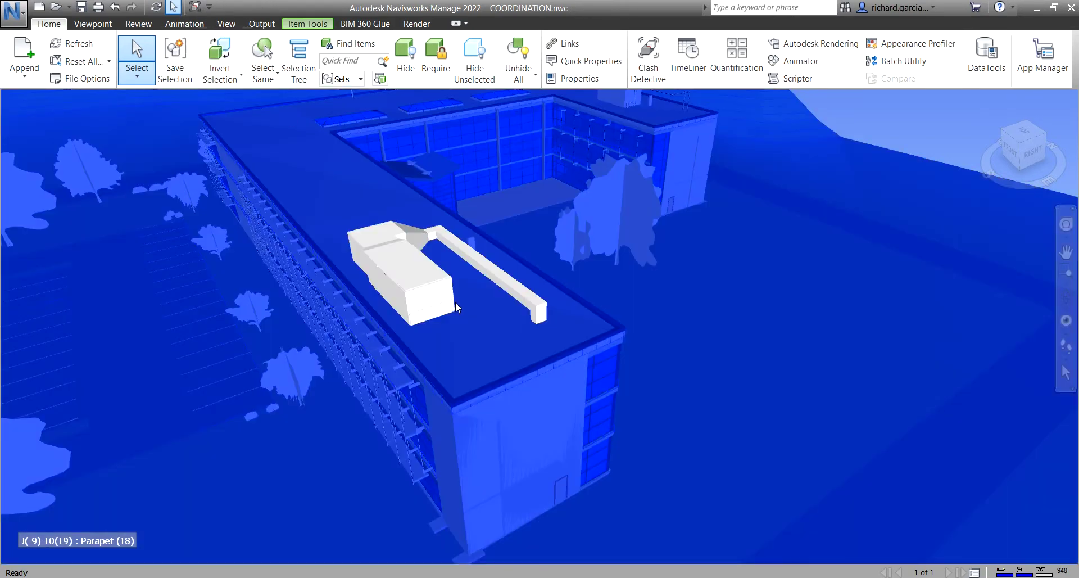
mouse_move(310, 226)
middle_mouse_down("shift")
mouse_move(361, 301)
mouse_move(422, 282)
mouse_move(562, 299)
mouse_move(522, 313)
mouse_move(387, 305)
middle_mouse_up("shift")
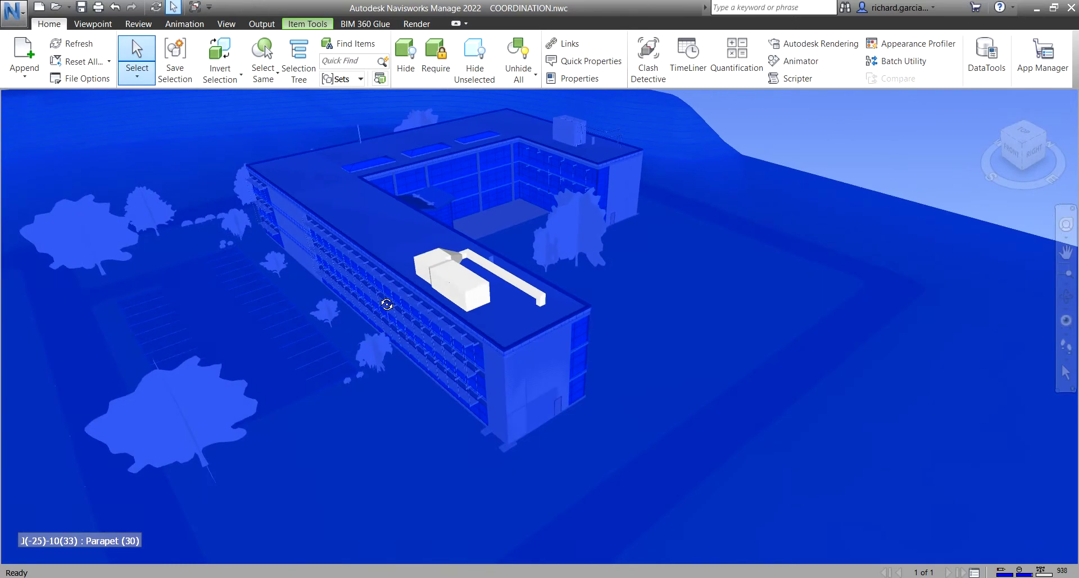
Step: Select all items in the model at once, and deselect everything with Select None
left_click(229, 81)
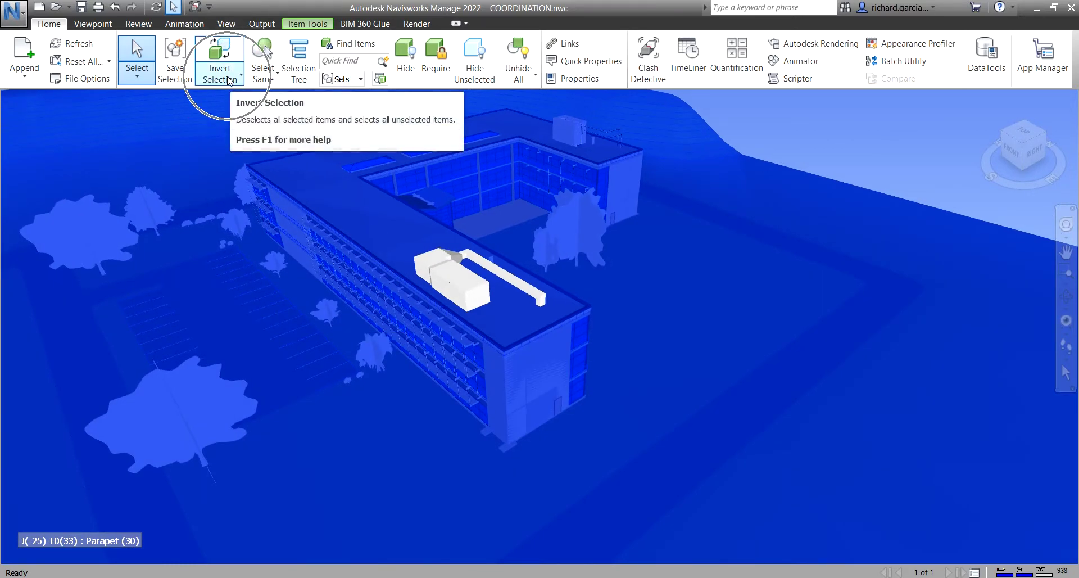
left_click(230, 80)
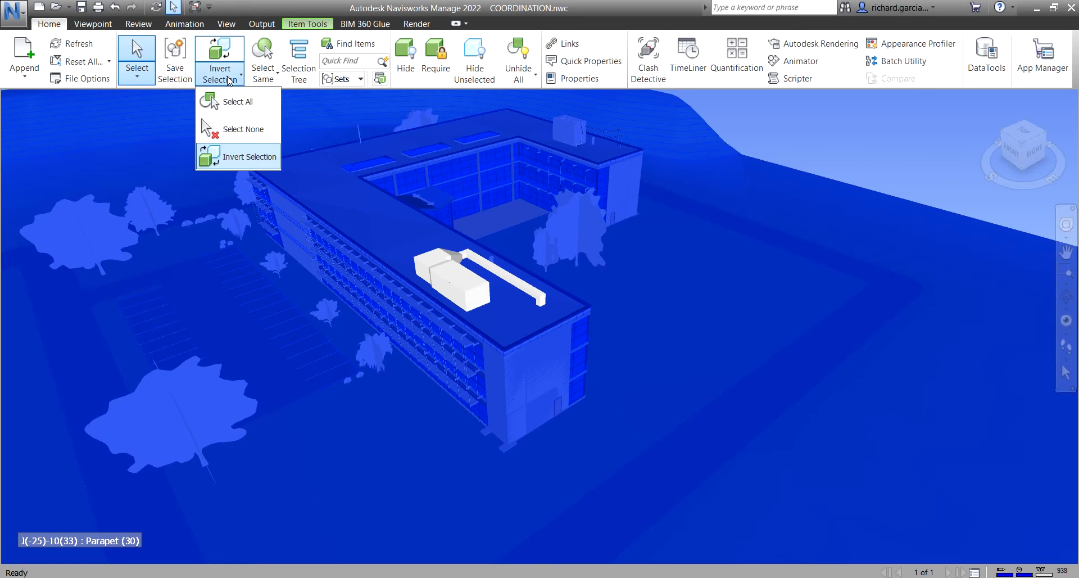
left_click(239, 102)
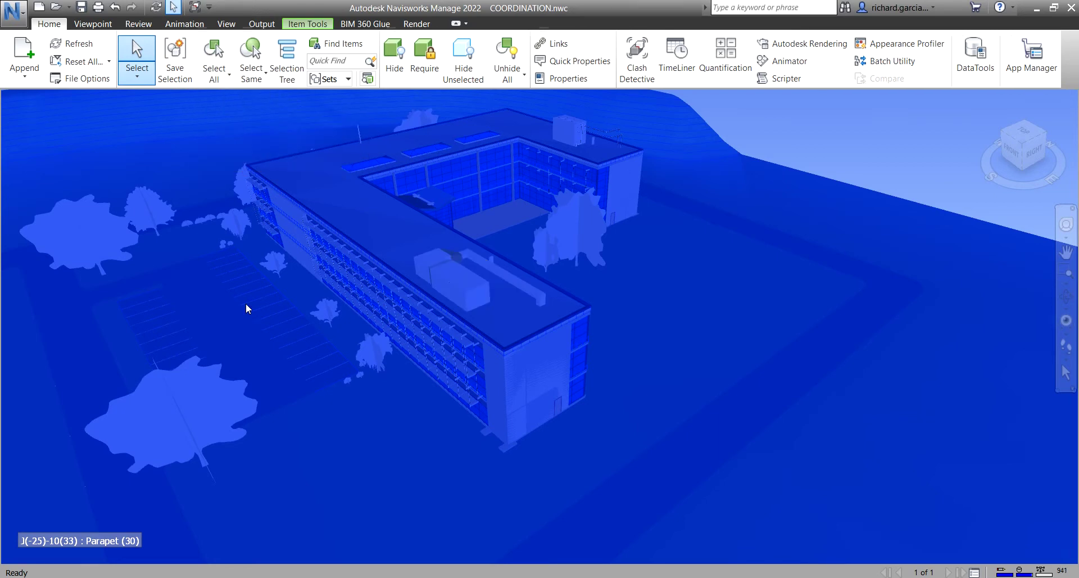
left_click(228, 74)
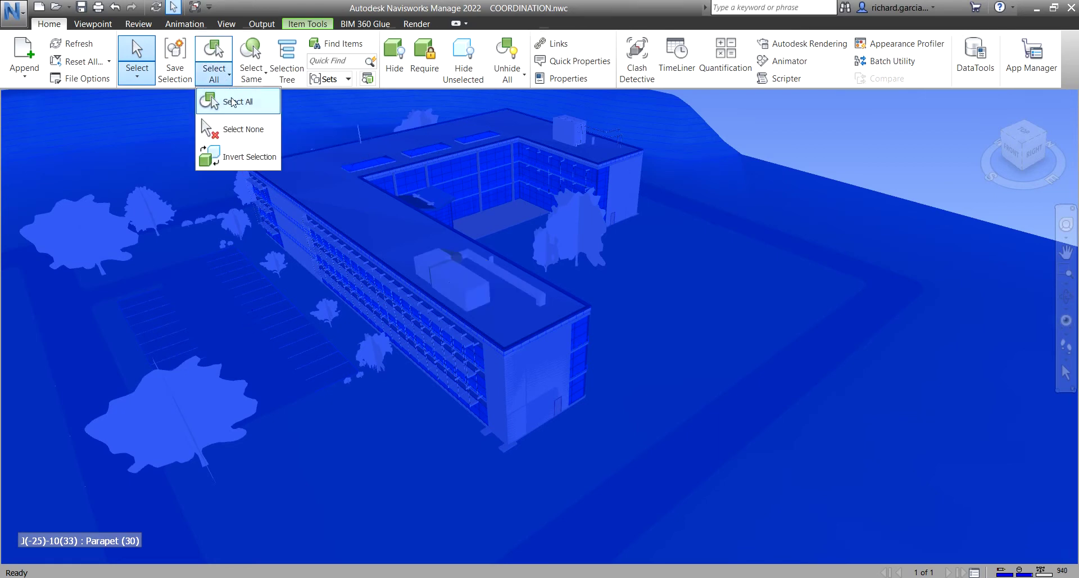
left_click(243, 129)
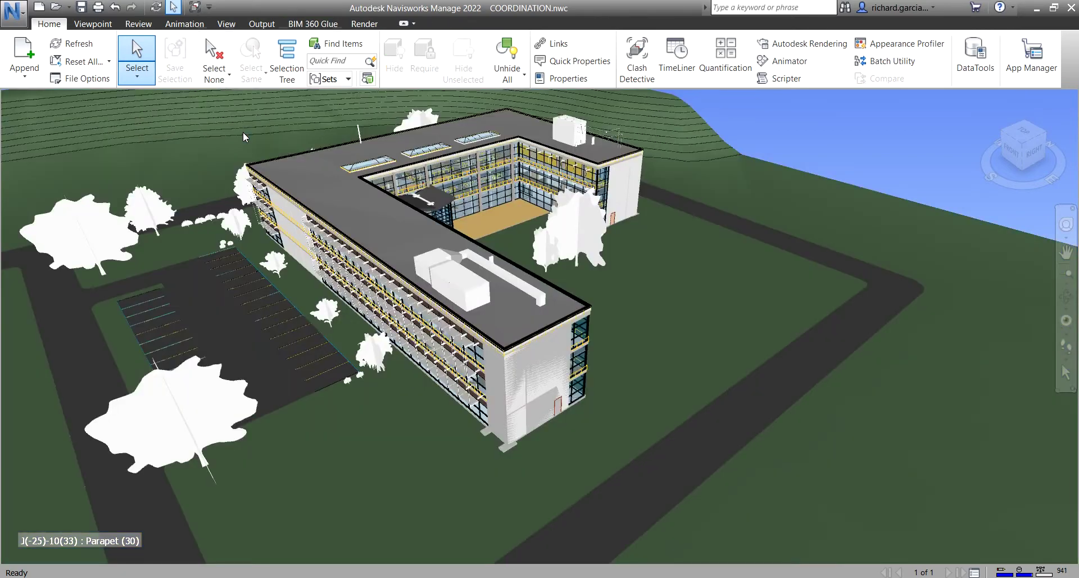
left_click(229, 78)
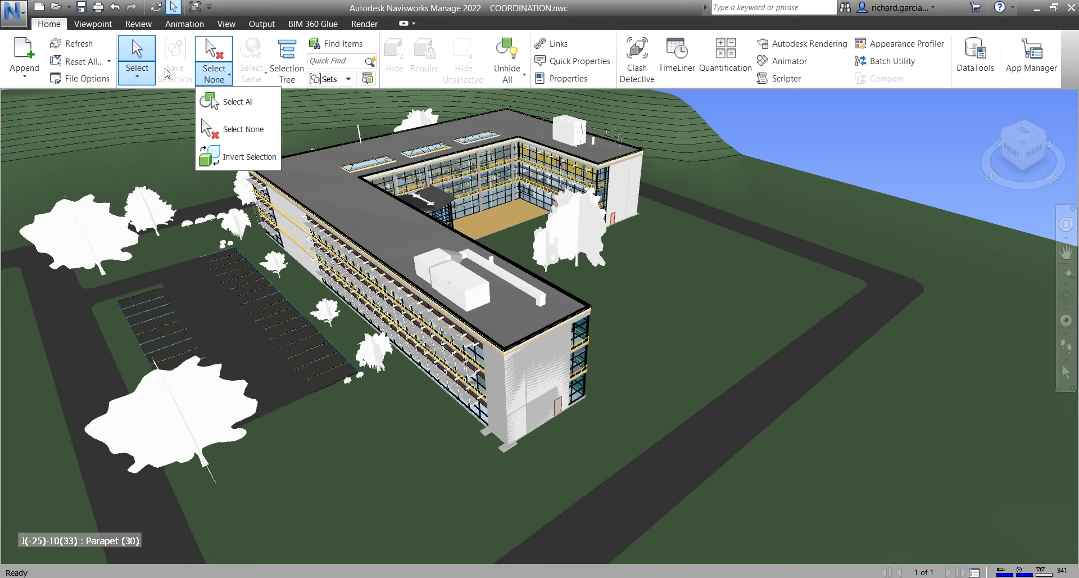
left_click(247, 49)
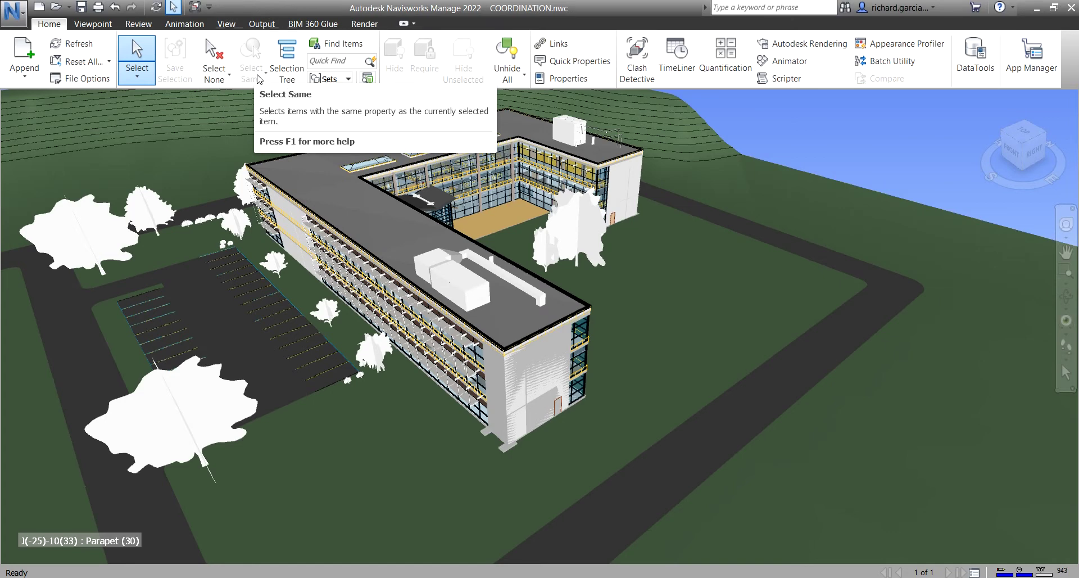
left_click(257, 78)
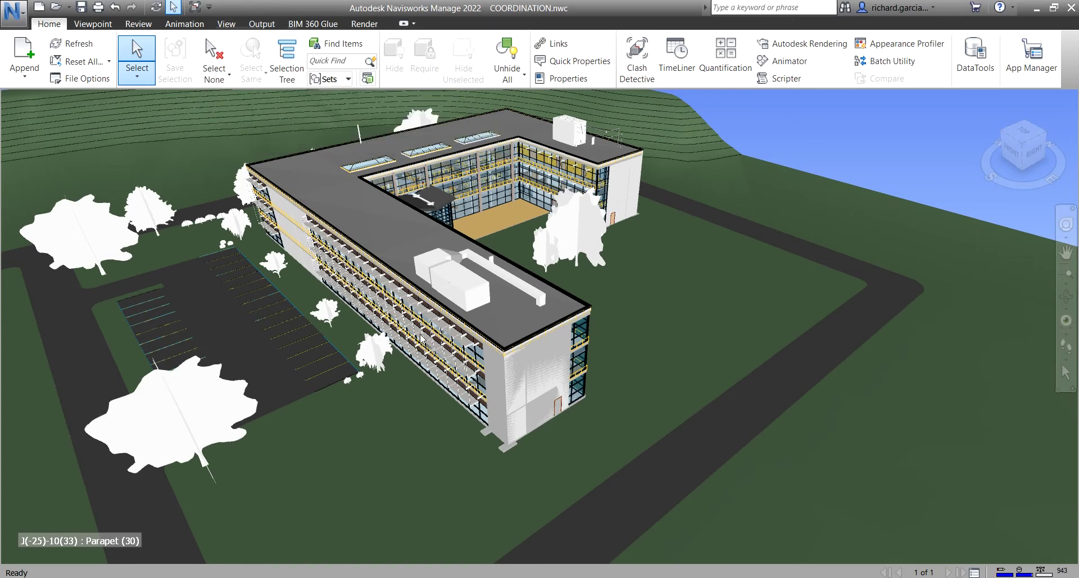
Step: Display the Selection Tree and expand COORDINATION.nwc to its levels and linked files
scroll(371, 220, "up", 3)
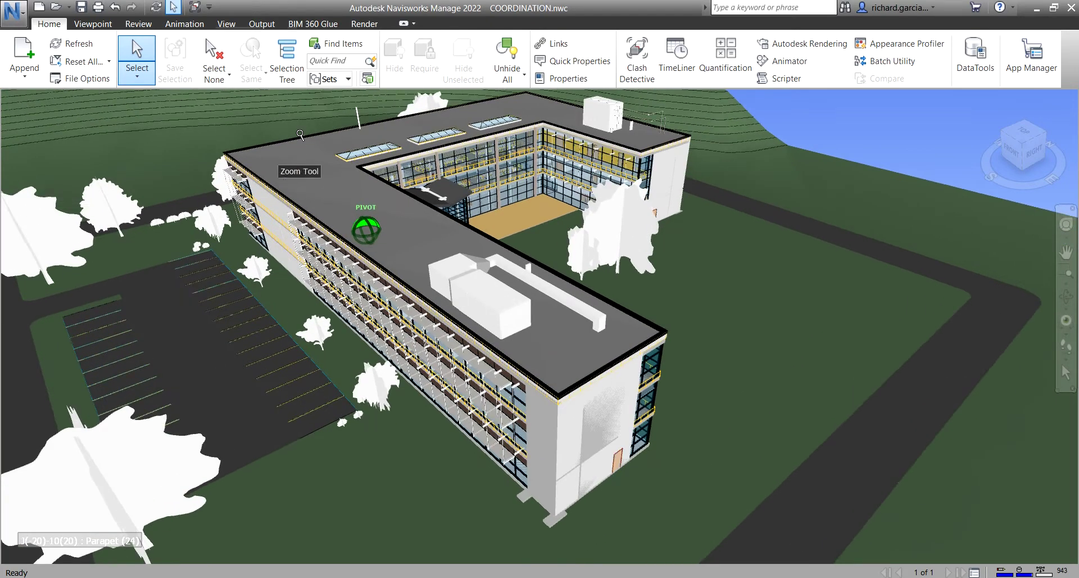
left_click(287, 60)
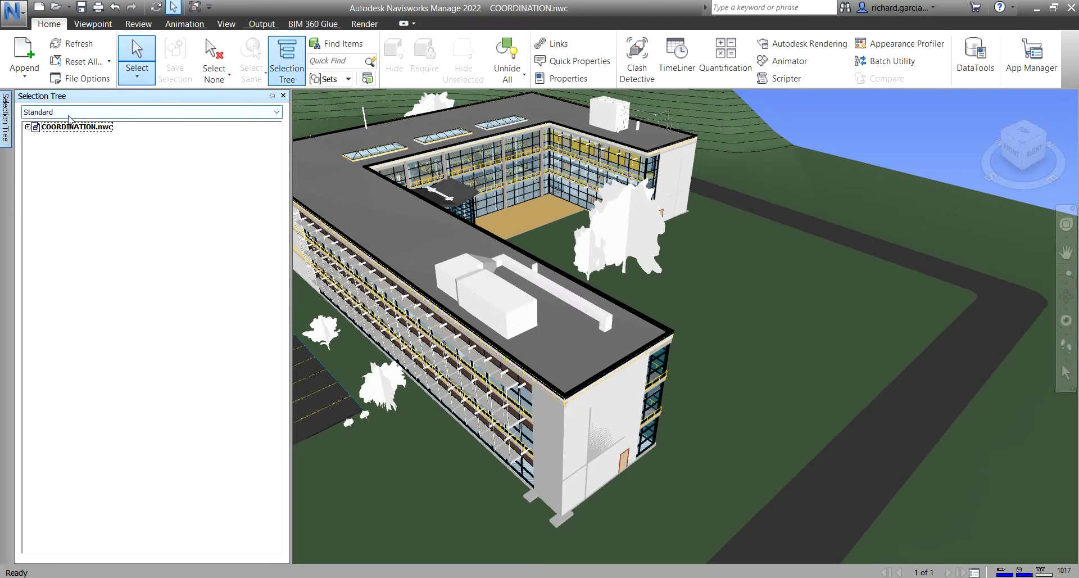
left_click(27, 127)
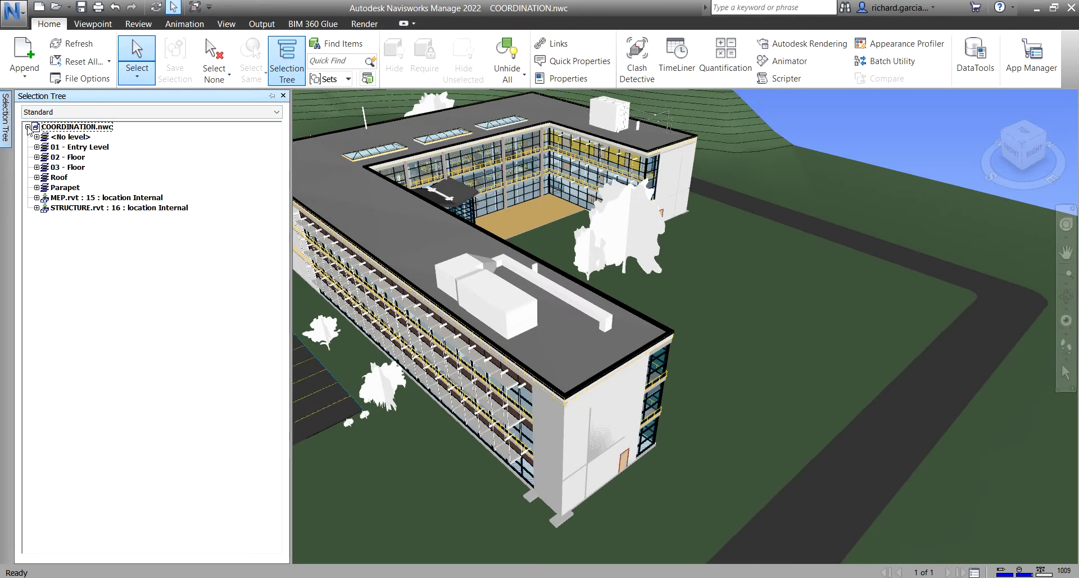
Step: Highlight 01 - Entry Level, 02 - Floor, 03 - Floor, Roof and Parapet one after another from the Selection Tree
left_click(75, 148)
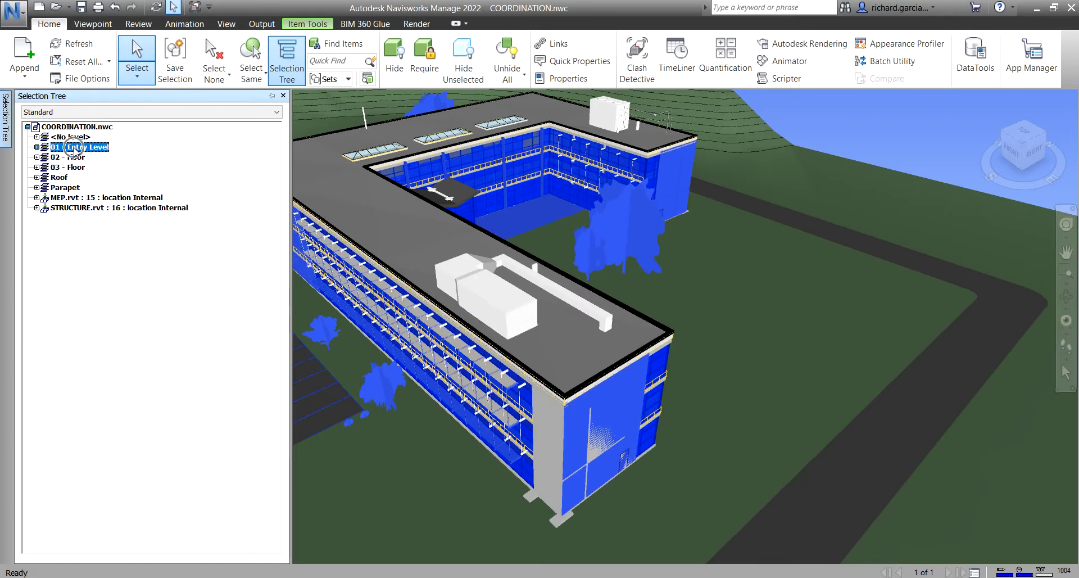
left_click(79, 158)
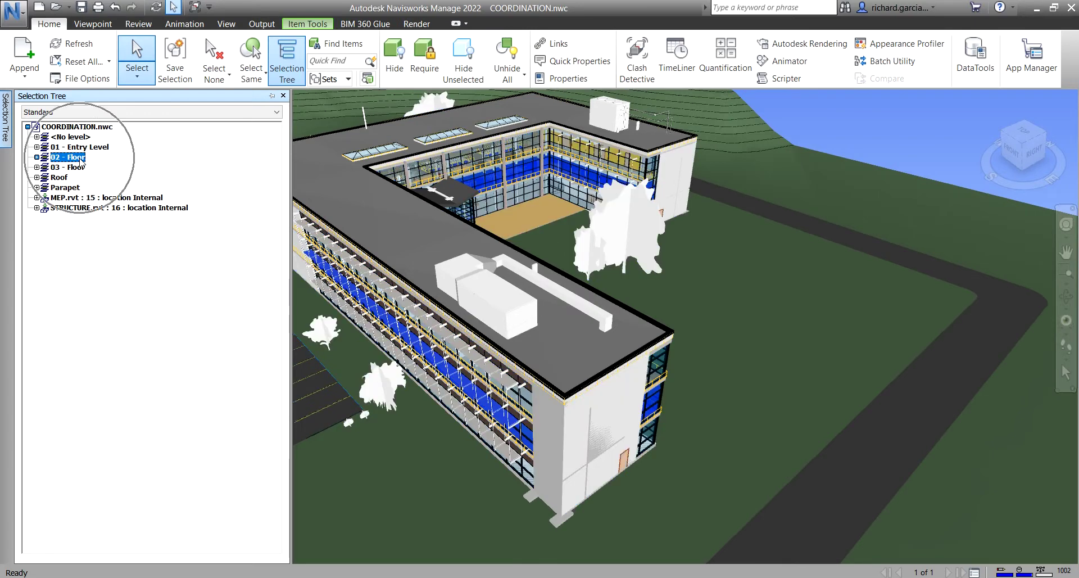
left_click(78, 168)
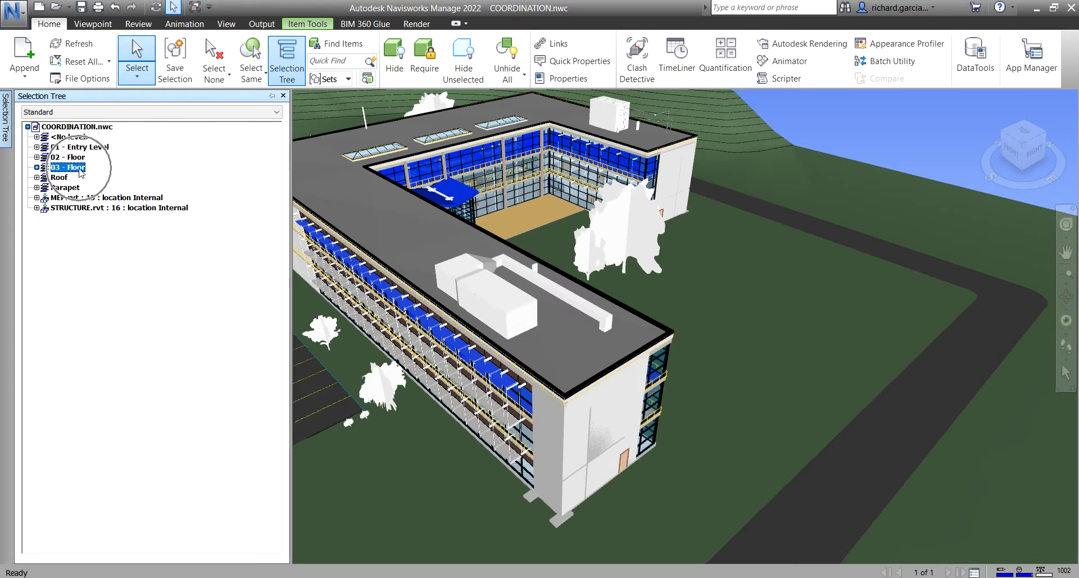
left_click(60, 177)
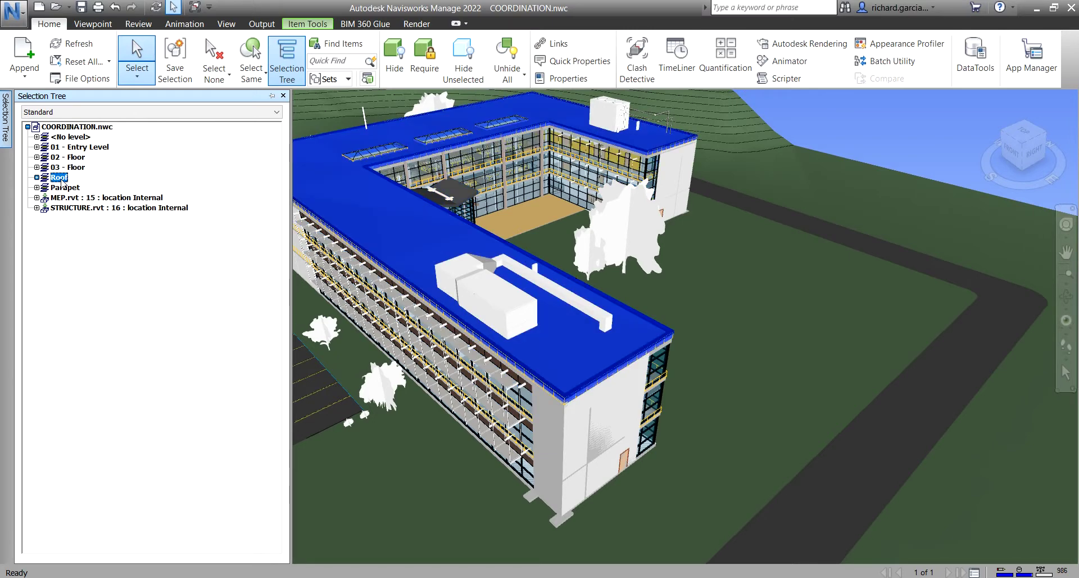
left_click(72, 188)
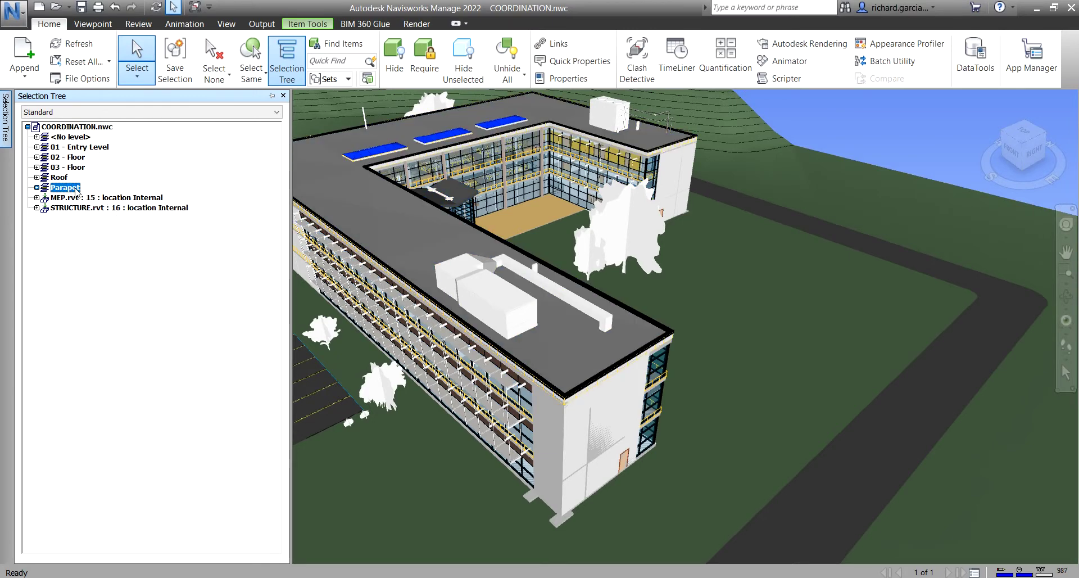
Step: Highlight the linked MEP.rvt model and the linked STRUCTURE.rvt model in turn from the Selection Tree
left_click(83, 199)
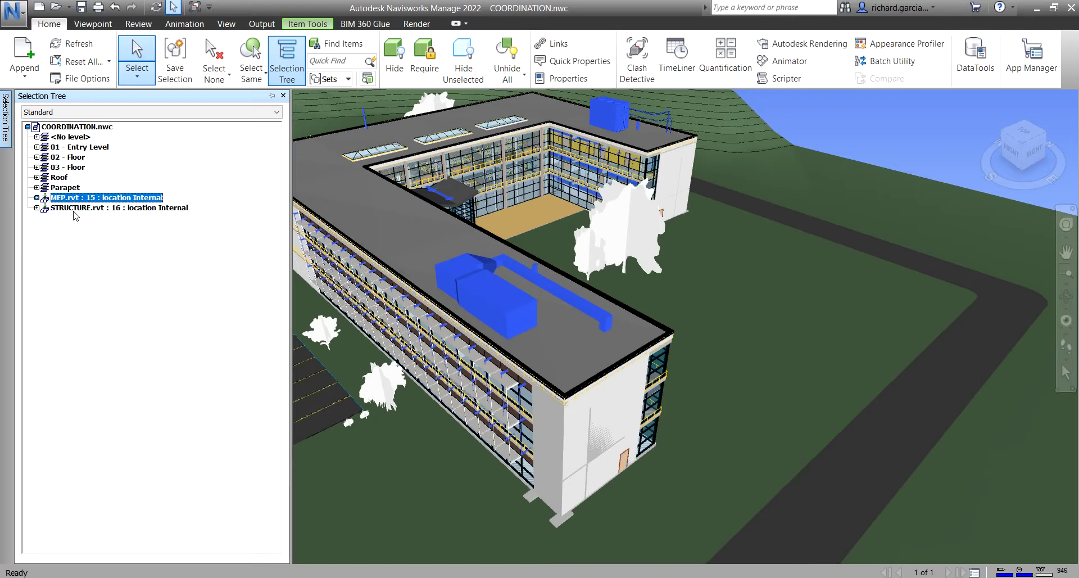
left_click(74, 212)
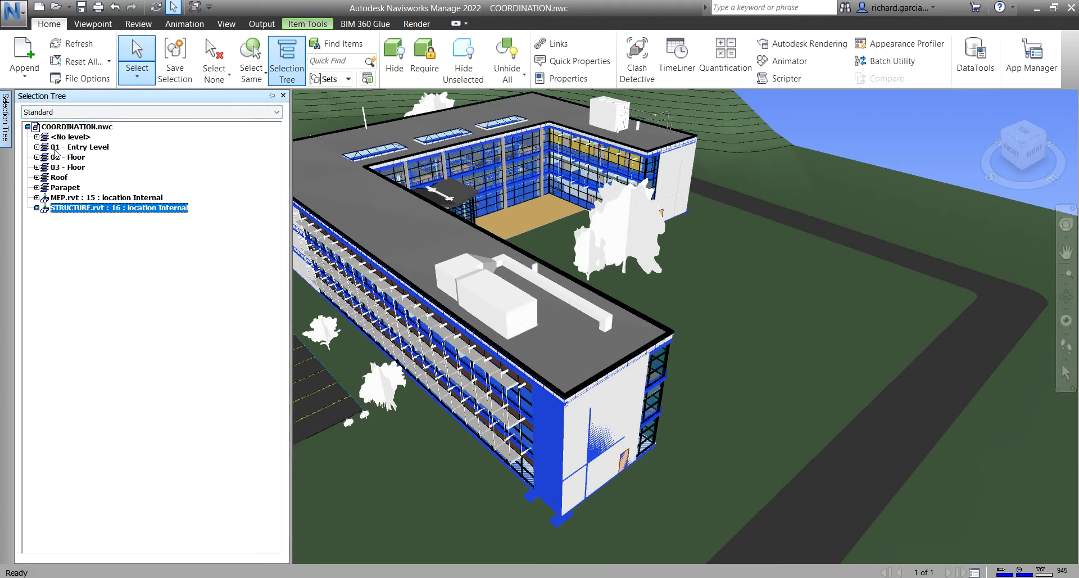
Step: Expand 01 - Entry Level and the MEP.rvt link's Level 1 in the tree, and select Level 1's Ducts category
left_click(36, 147)
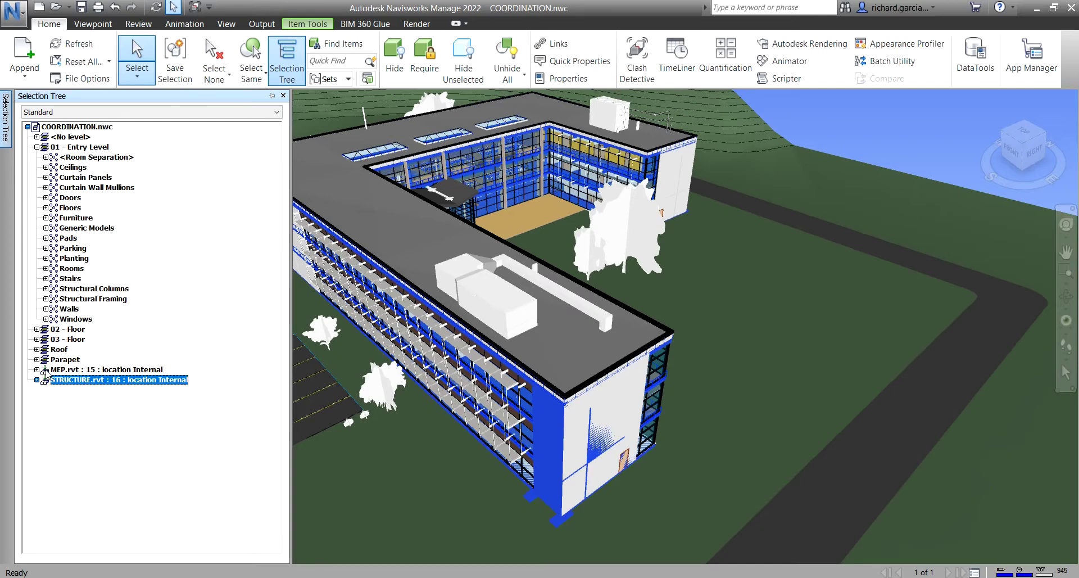
left_click(36, 370)
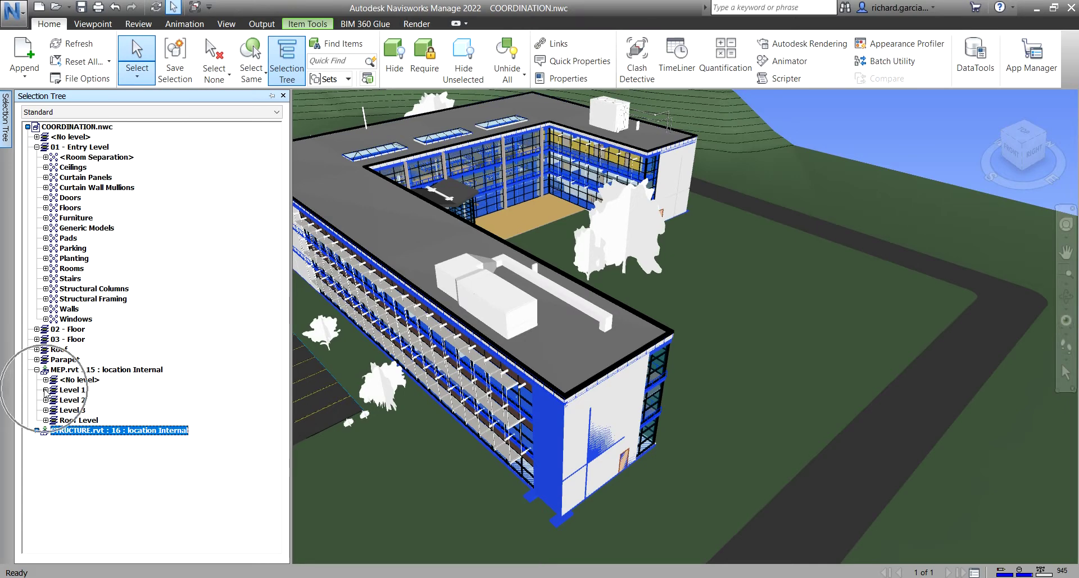
left_click(45, 389)
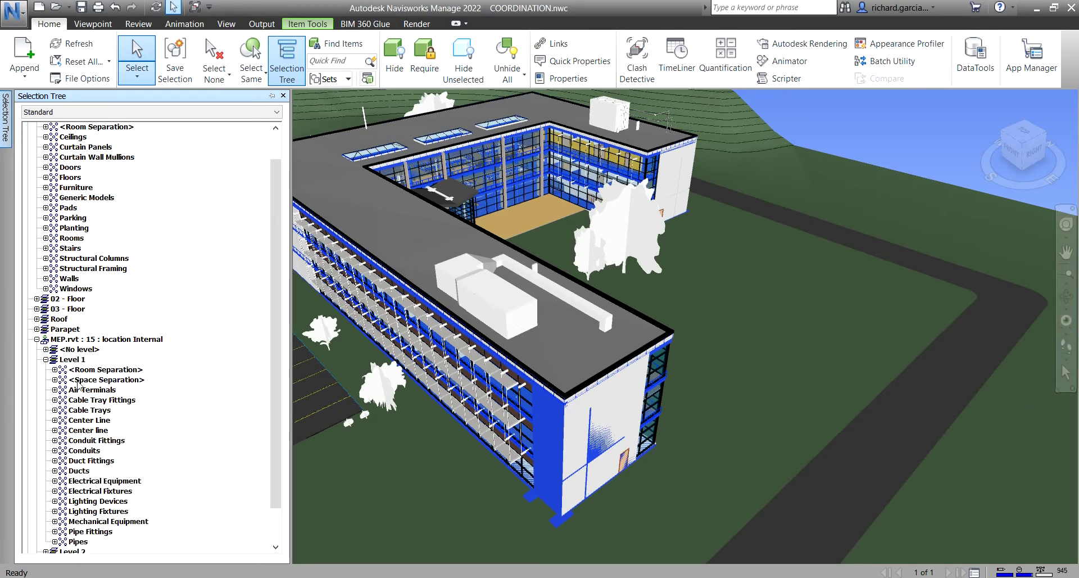
left_click(79, 470)
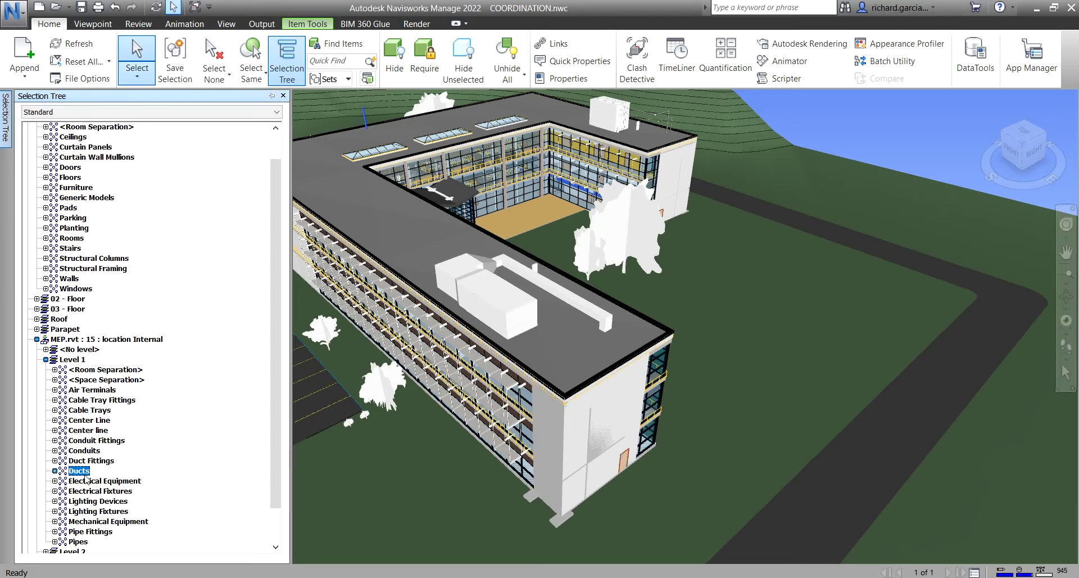
Step: Select all items in the model that share the same name as the selected Level 1 Ducts category
left_click(213, 82)
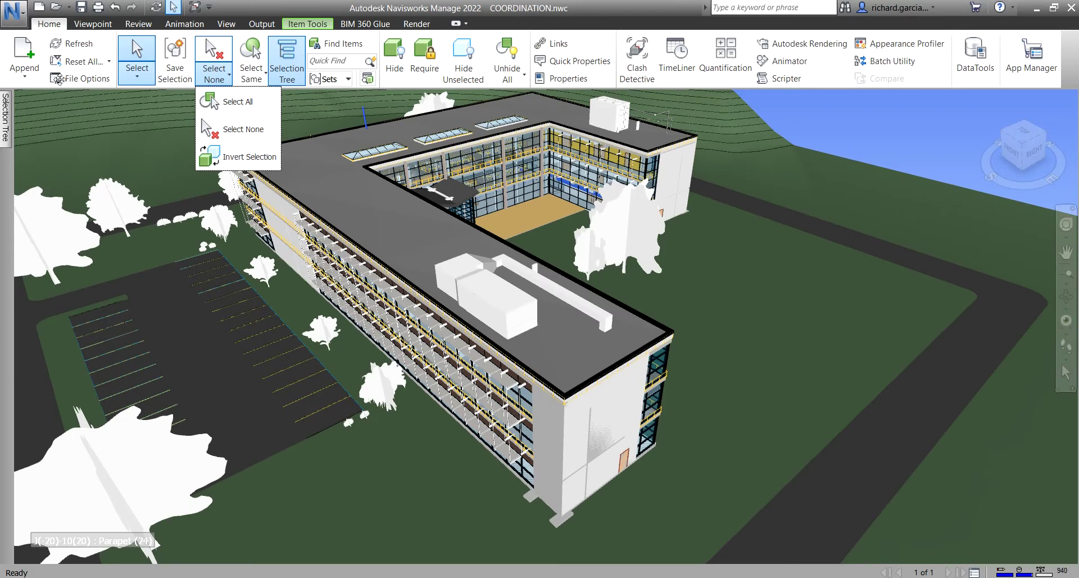
left_click(250, 81)
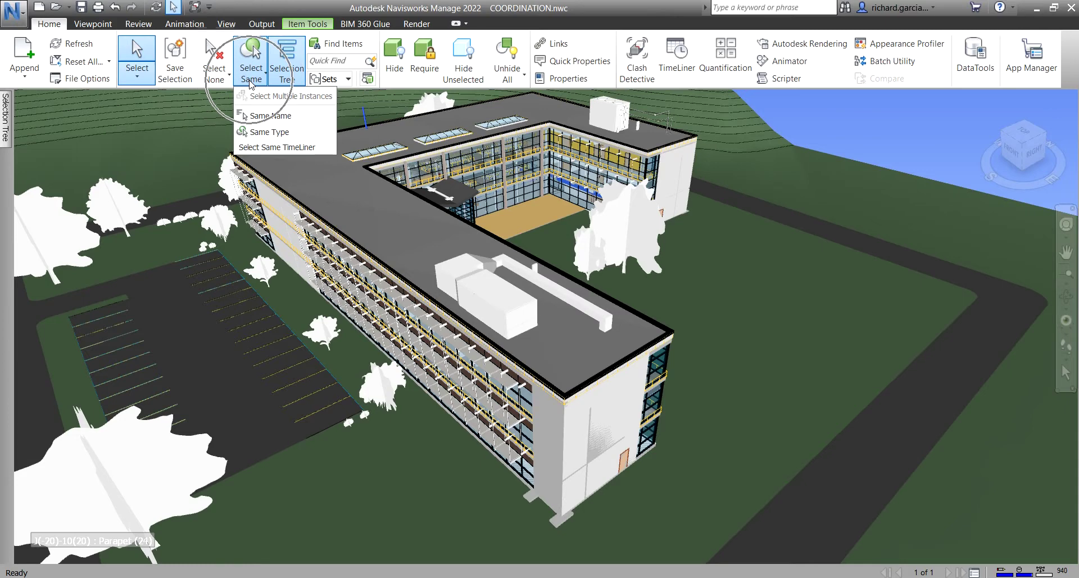
left_click(273, 118)
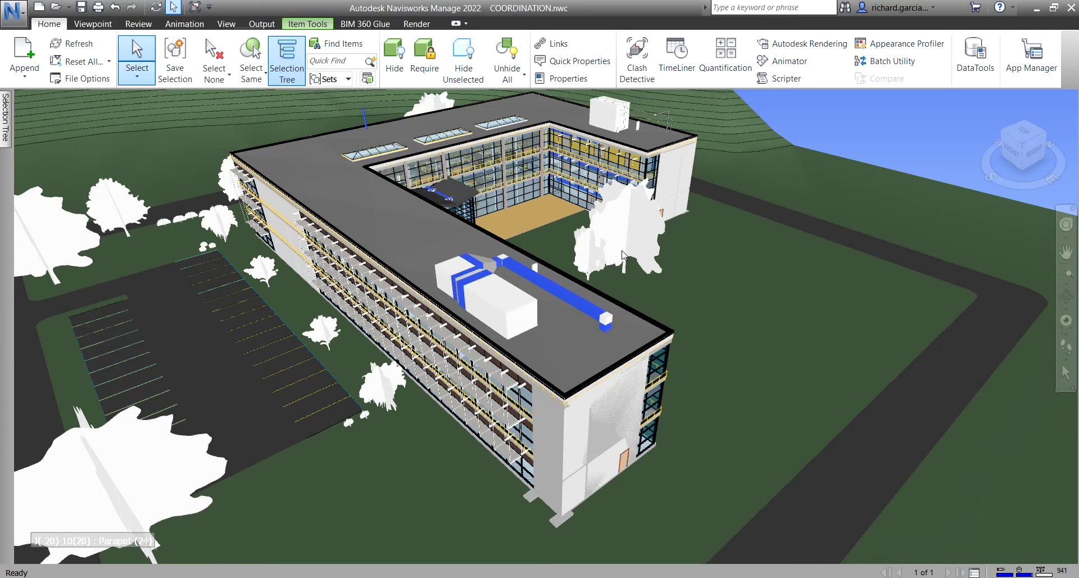
Step: Isolate the selected ducts by hiding all unselected items, and clear the selection
mouse_move(565, 314)
middle_mouse_down("shift")
mouse_move(559, 277)
mouse_move(570, 295)
mouse_move(545, 337)
mouse_move(553, 313)
middle_mouse_up("shift")
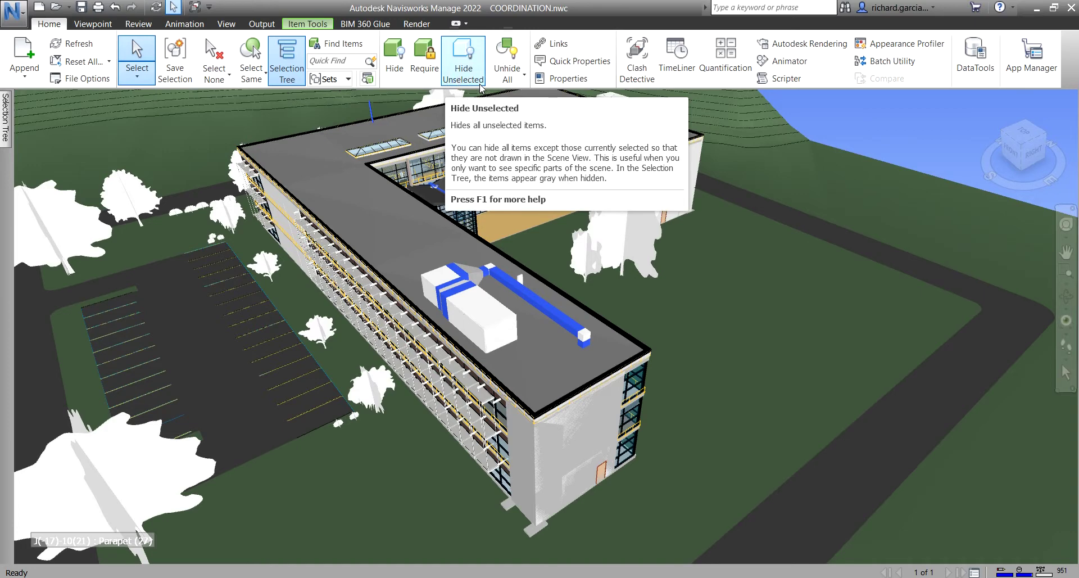
left_click(471, 66)
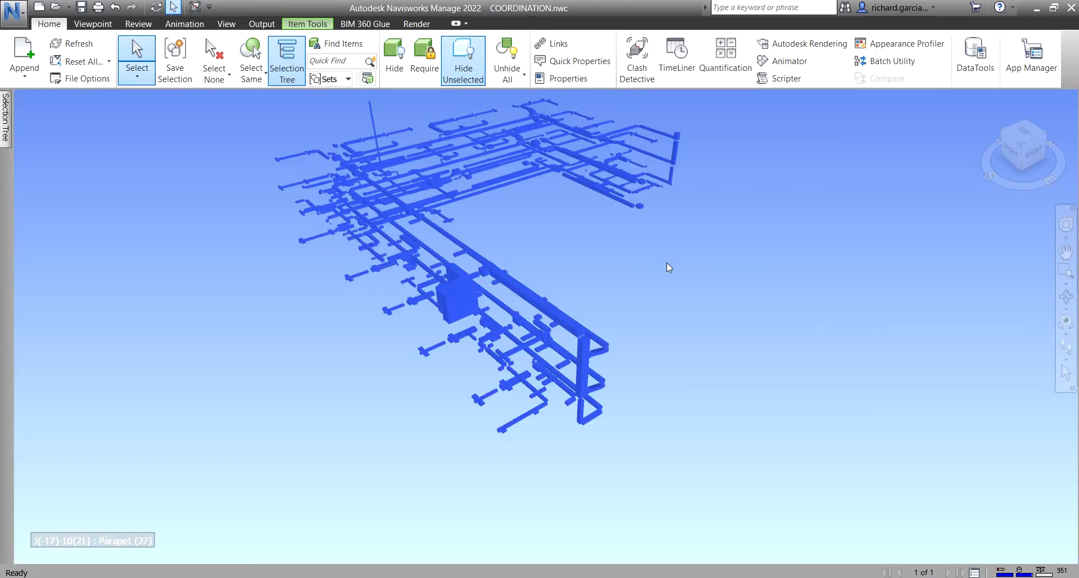
left_click(600, 260)
middle_click_drag(599, 261, 608, 359)
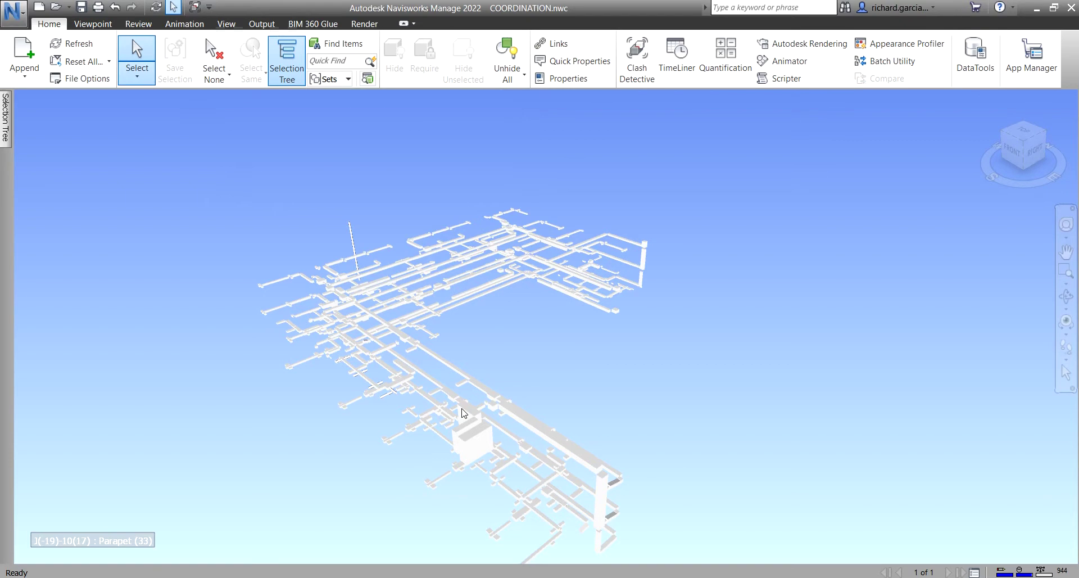
Step: Pick the long straight duct, select every item with the same name, and clear the selection
left_click(444, 363)
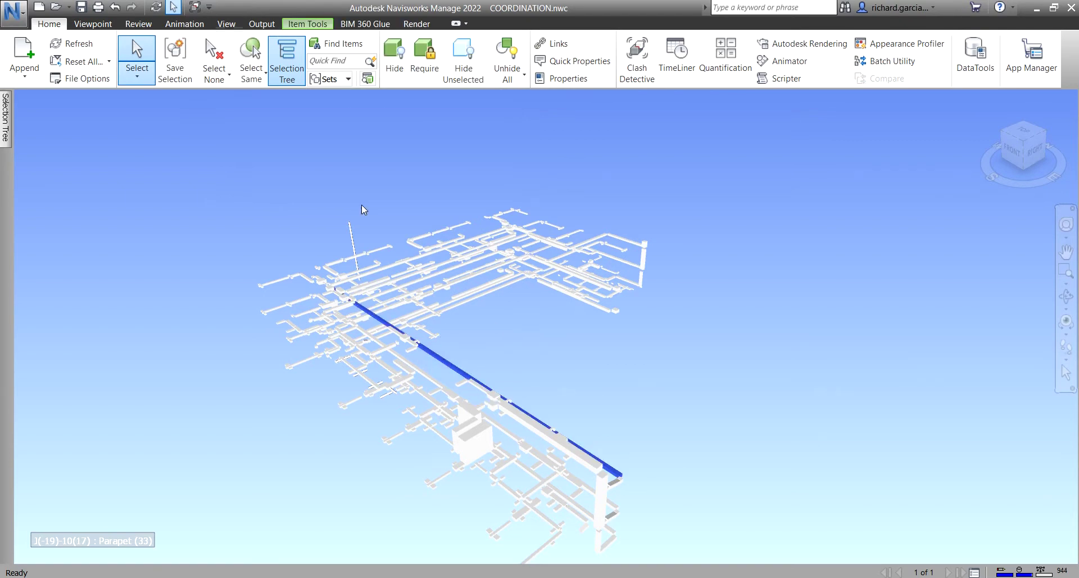
left_click(257, 77)
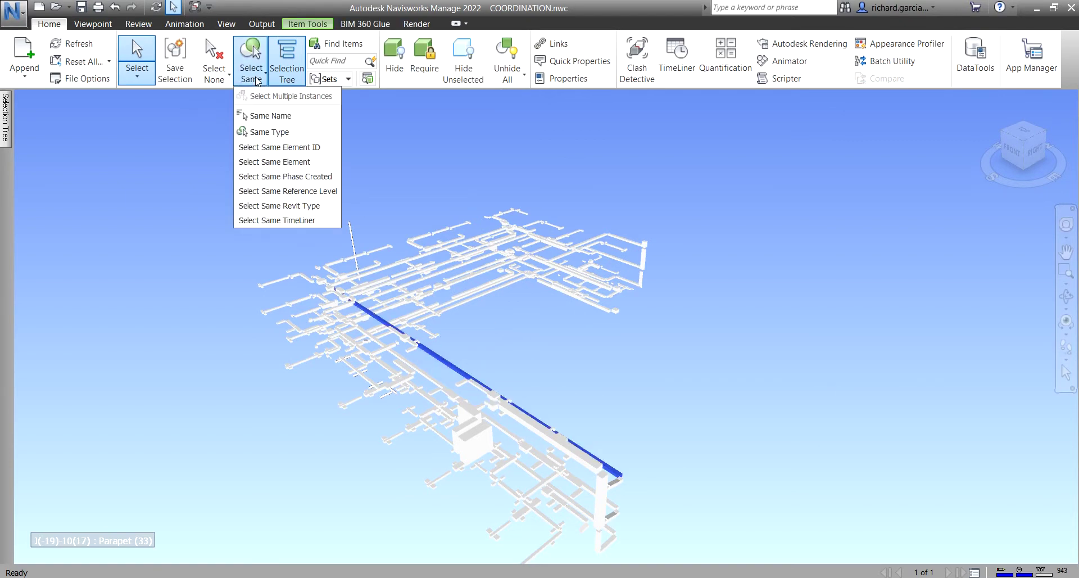
left_click(279, 117)
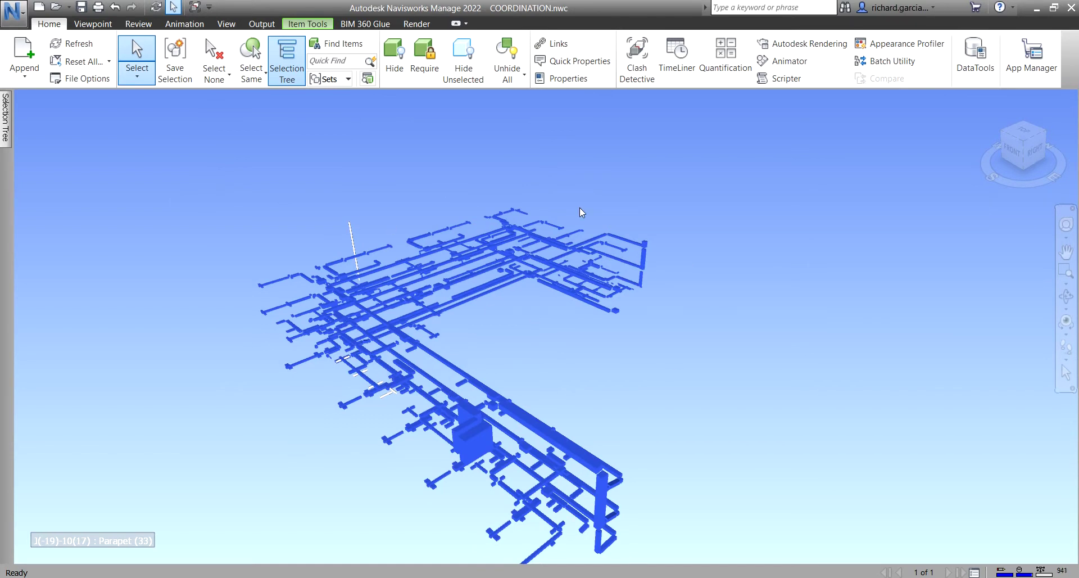
left_click(787, 336)
Step: Pick the long straight duct again, select all items of the same type, inspect them up close, and deselect everything
left_click(437, 358)
left_click(253, 76)
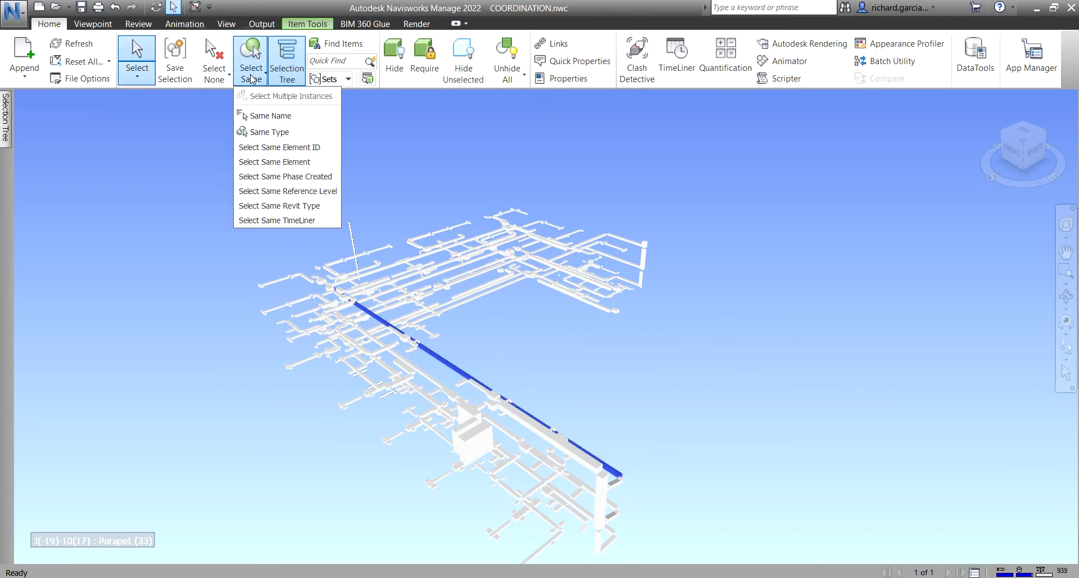
left_click(269, 132)
scroll(441, 353, "up", 5)
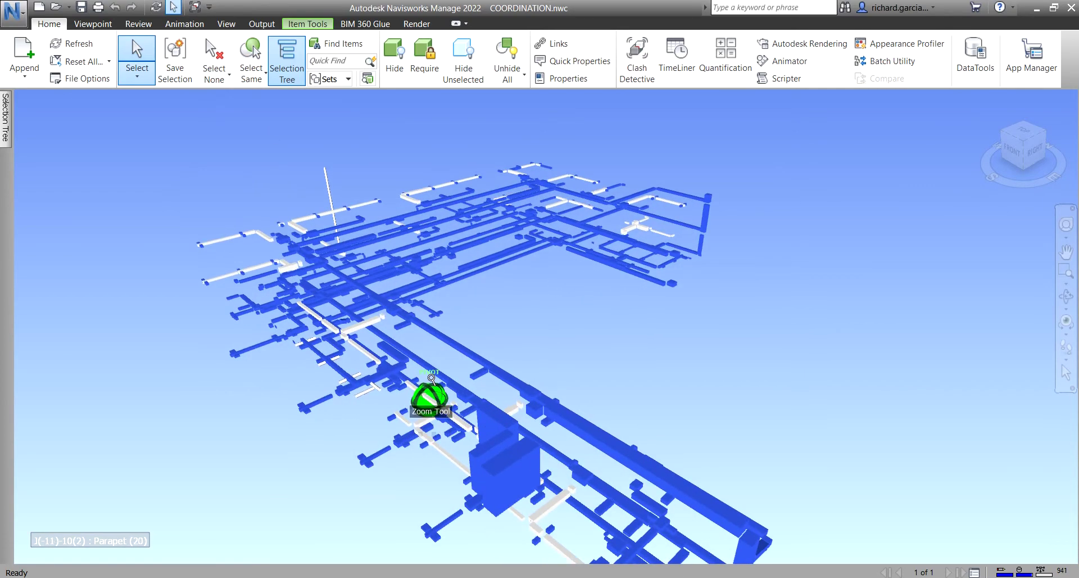
mouse_move(480, 340)
middle_mouse_down("shift")
mouse_move(495, 354)
mouse_move(582, 279)
mouse_move(574, 327)
mouse_move(501, 321)
mouse_move(492, 345)
middle_mouse_up("shift")
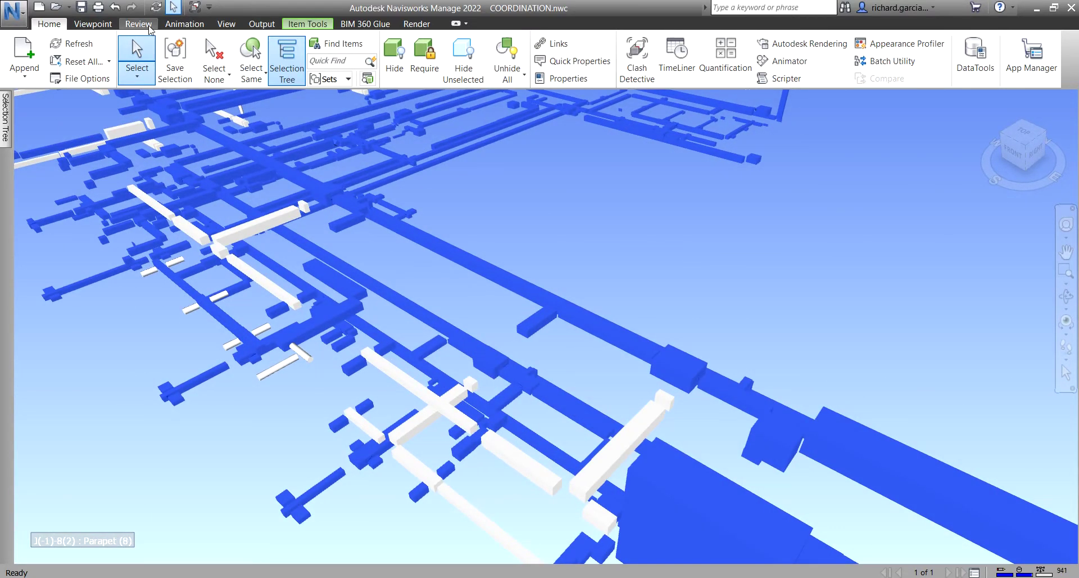
left_click(252, 81)
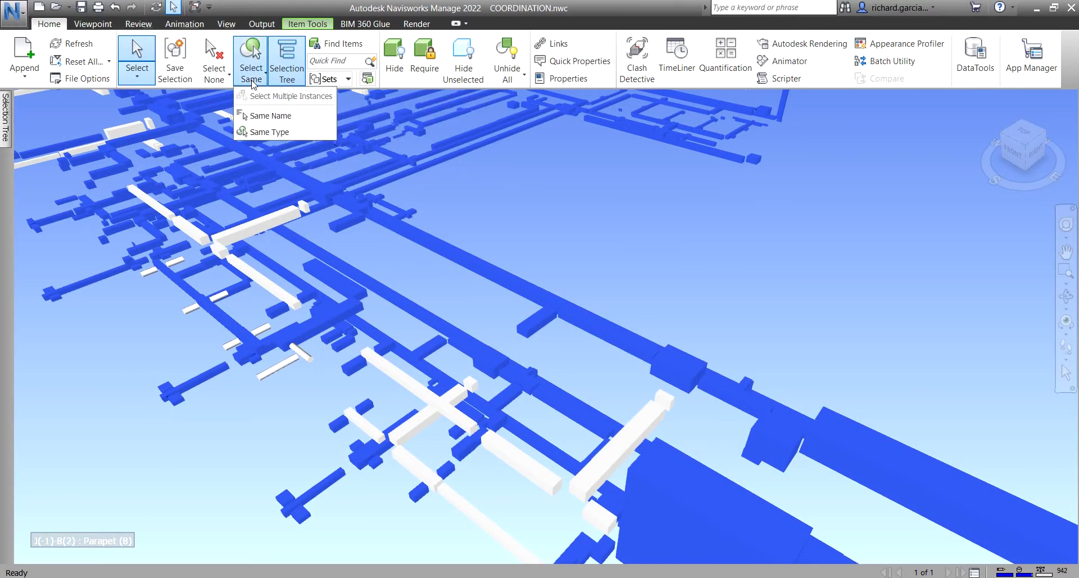
left_click(214, 62)
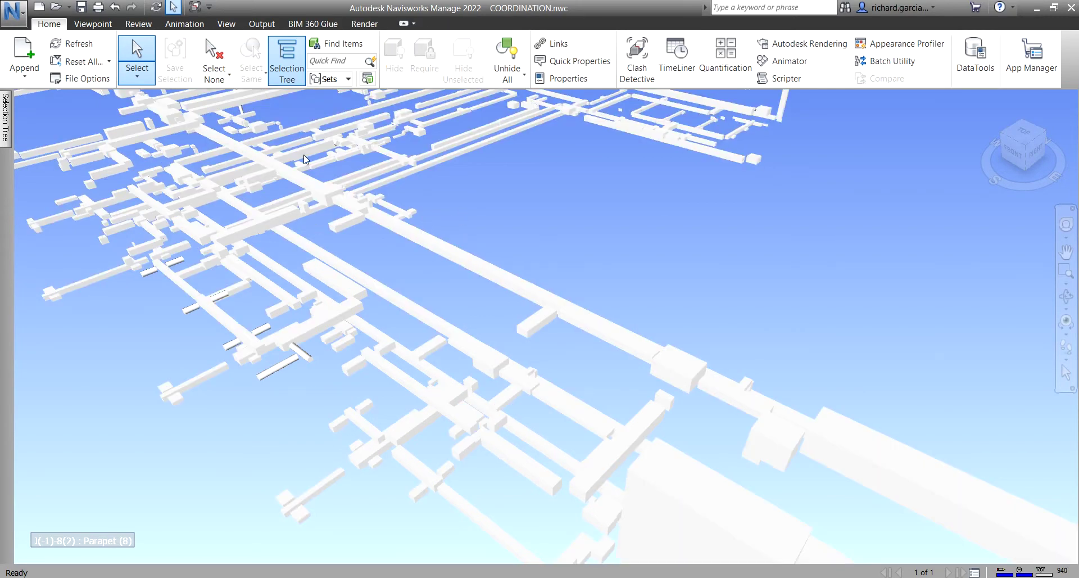
Step: Expand Level 2, Level 3 and Roof Level of the MEP.rvt link in the Selection Tree to check which categories are visible
scroll(503, 245, "down", 3)
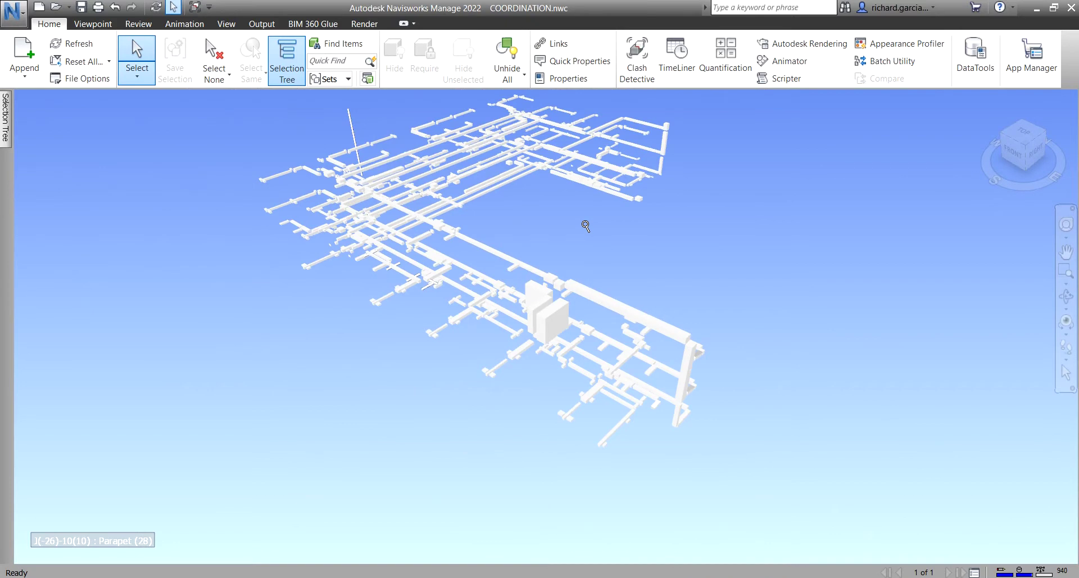
scroll(585, 225, "down", 2)
left_click(515, 56)
left_click(7, 126)
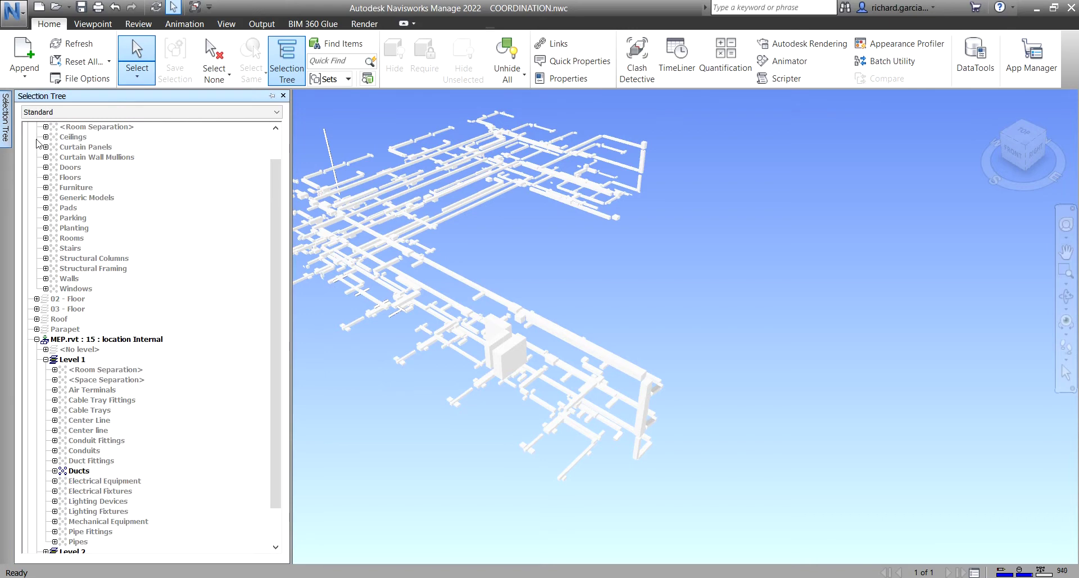
scroll(89, 225, "up", 1)
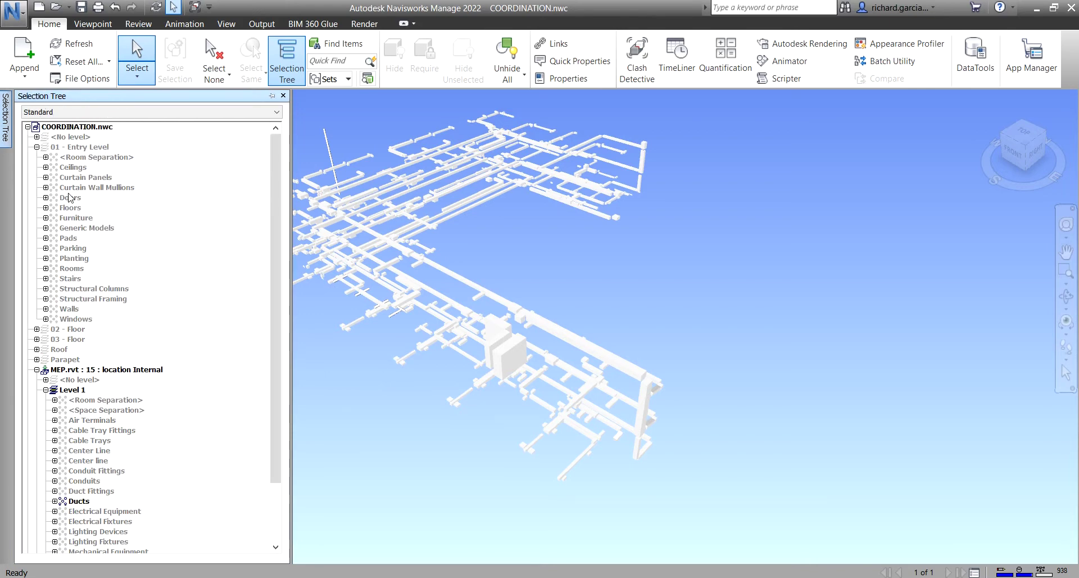
scroll(63, 282, "down", 3)
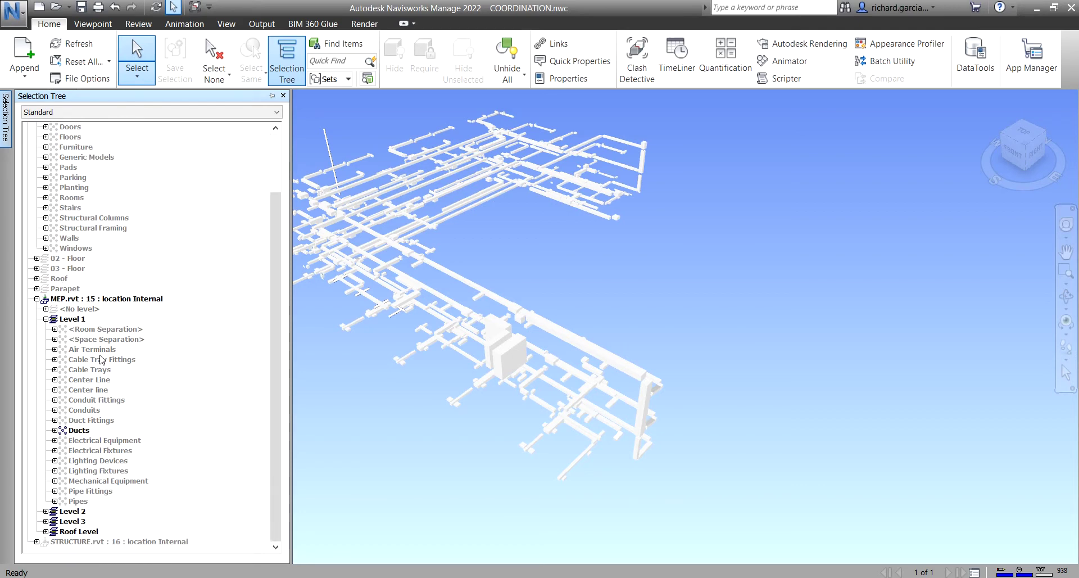
left_click(84, 433)
left_click(46, 511)
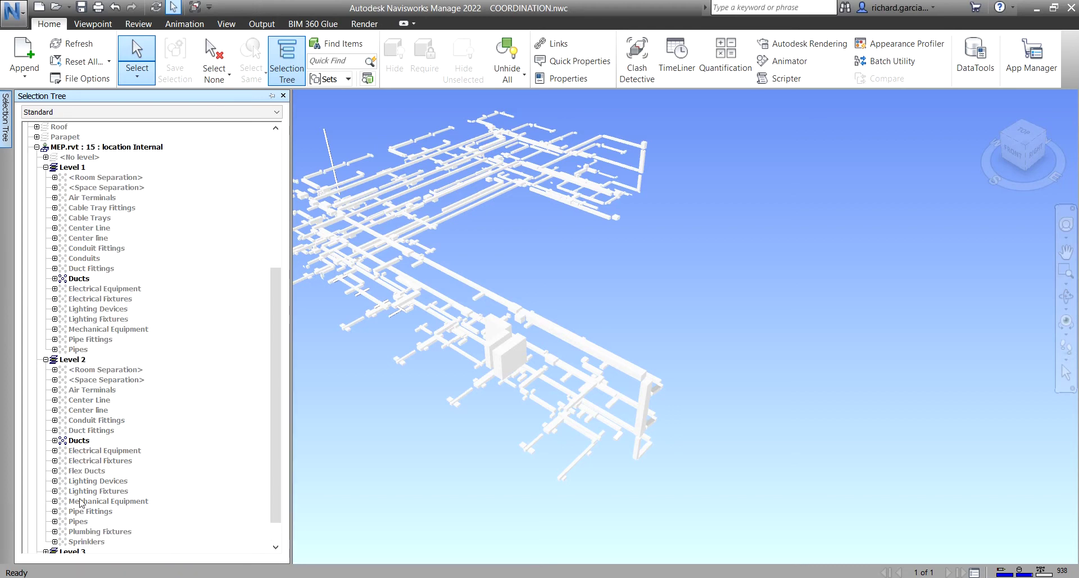
left_click(46, 521)
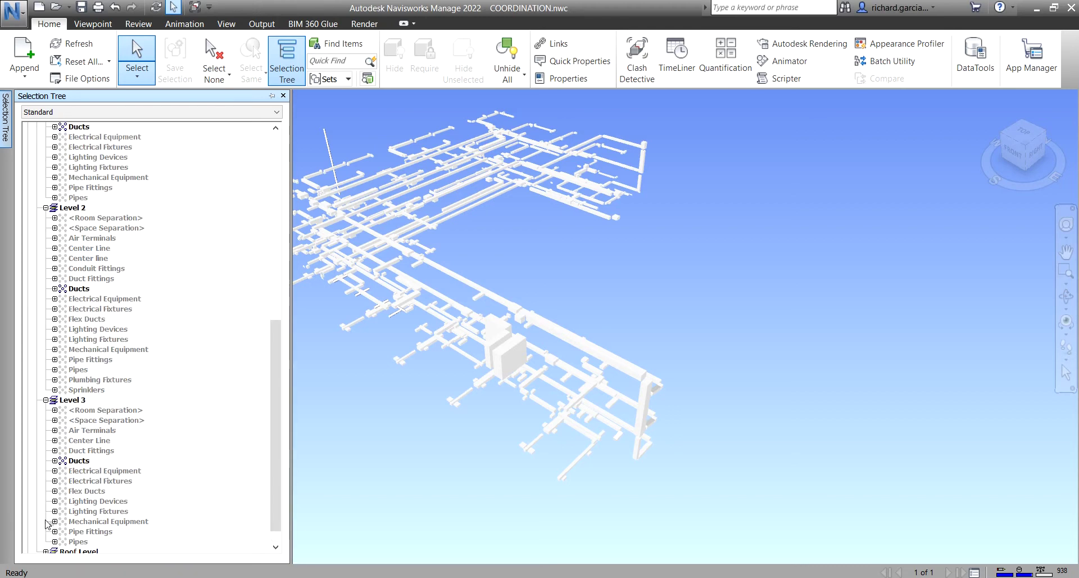
left_click(46, 531)
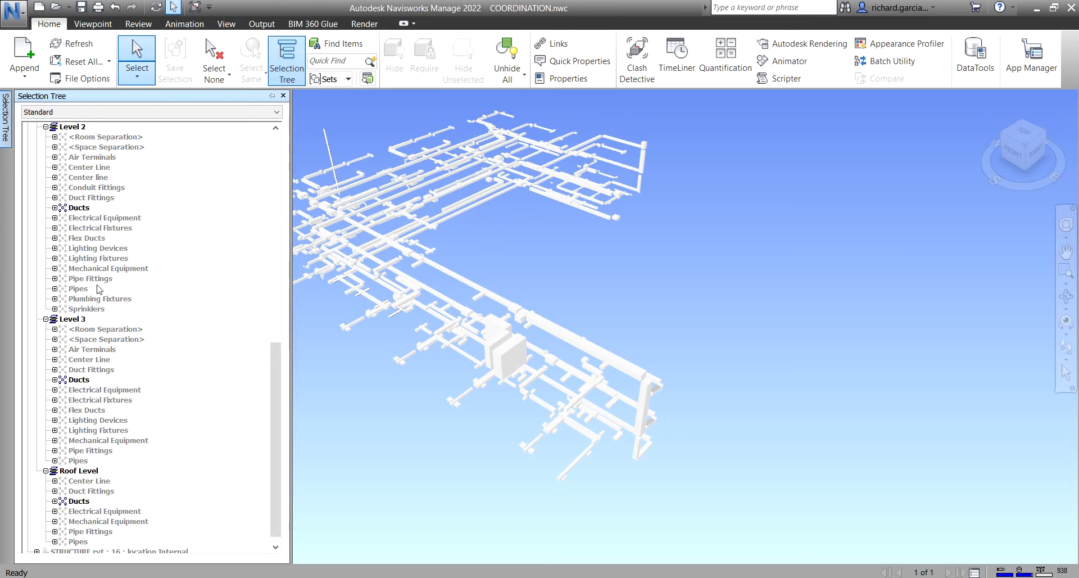
Step: Unhide all model items and view the building's foundation piles from below
left_click(505, 57)
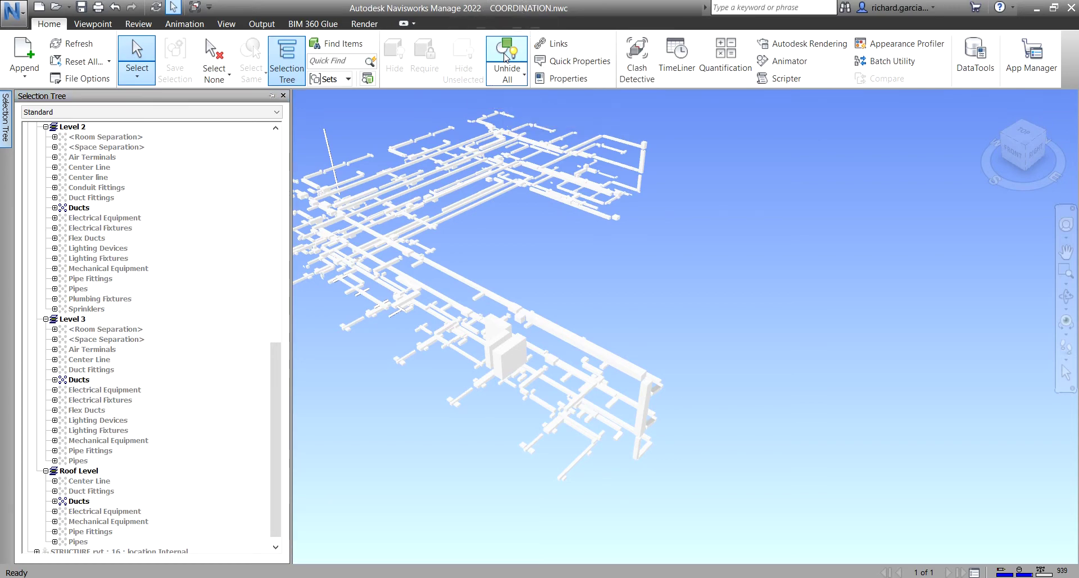
scroll(616, 318, "up", 2)
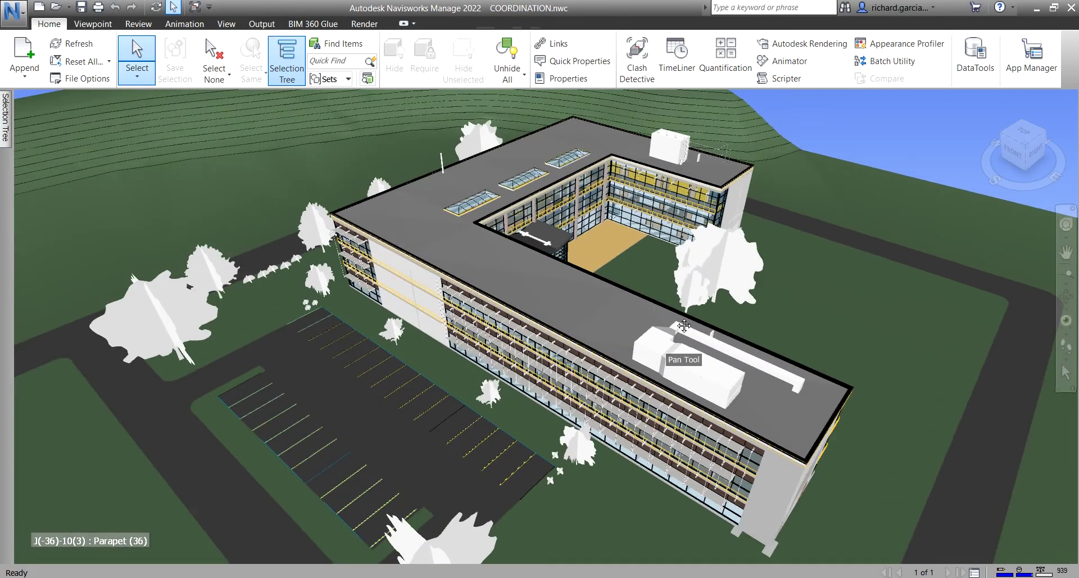
middle_click_drag(720, 433, 715, 330, "shift")
scroll(548, 333, "up", 5)
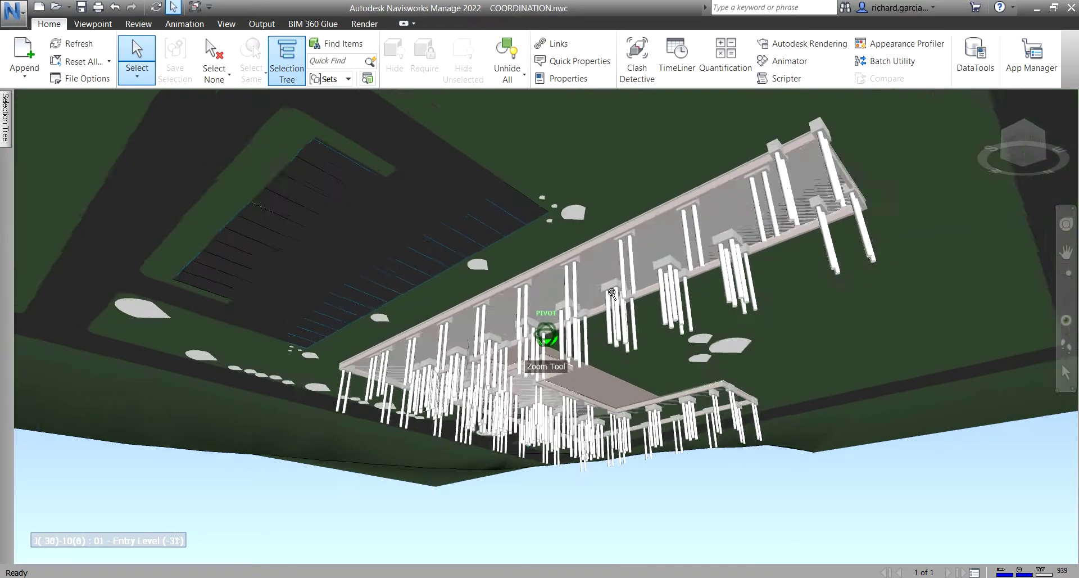
scroll(612, 252, "down", 5)
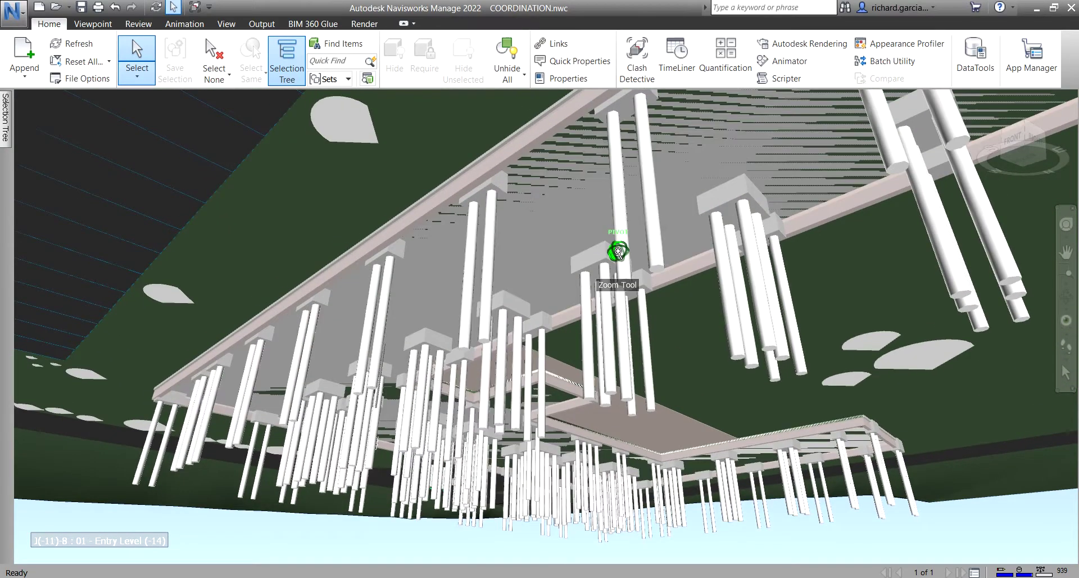
Step: Isolate the linked STRUCTURE.rvt model by selecting it in the Selection Tree and hiding everything unselected, then clear the selection
mouse_move(9, 118)
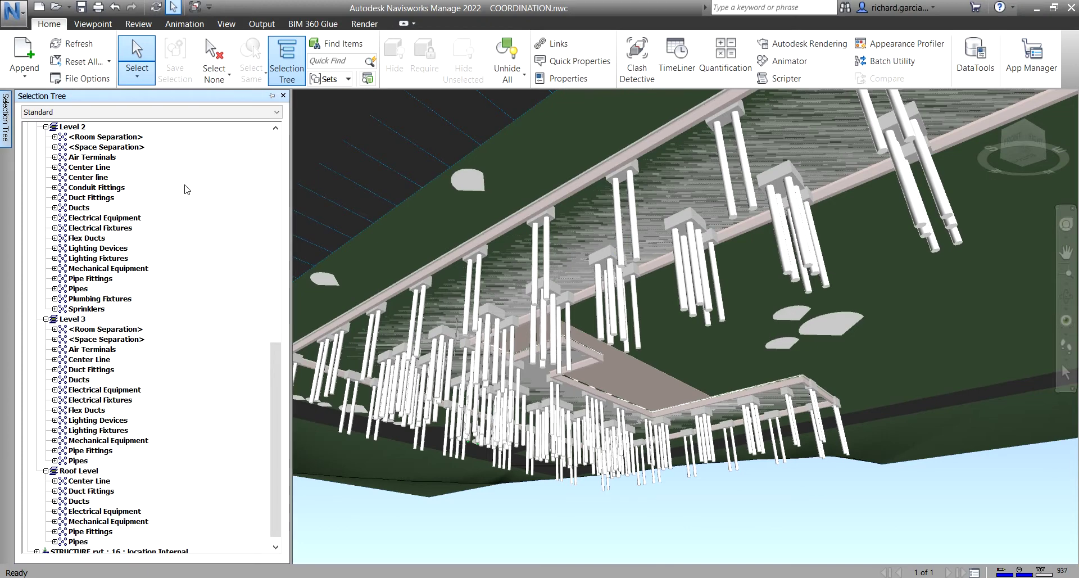
scroll(166, 395, "down", 1)
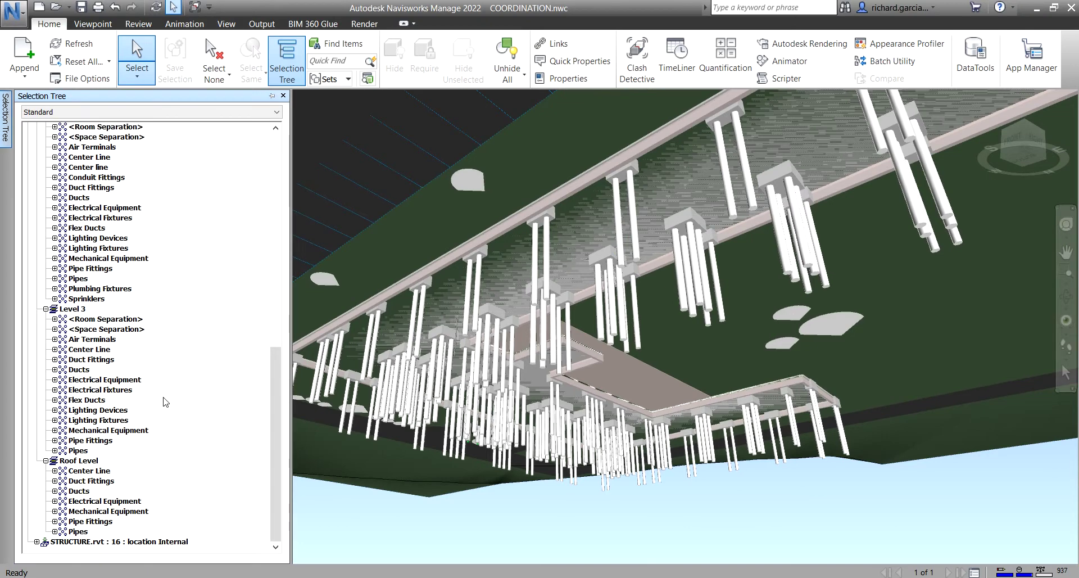
left_click(135, 542)
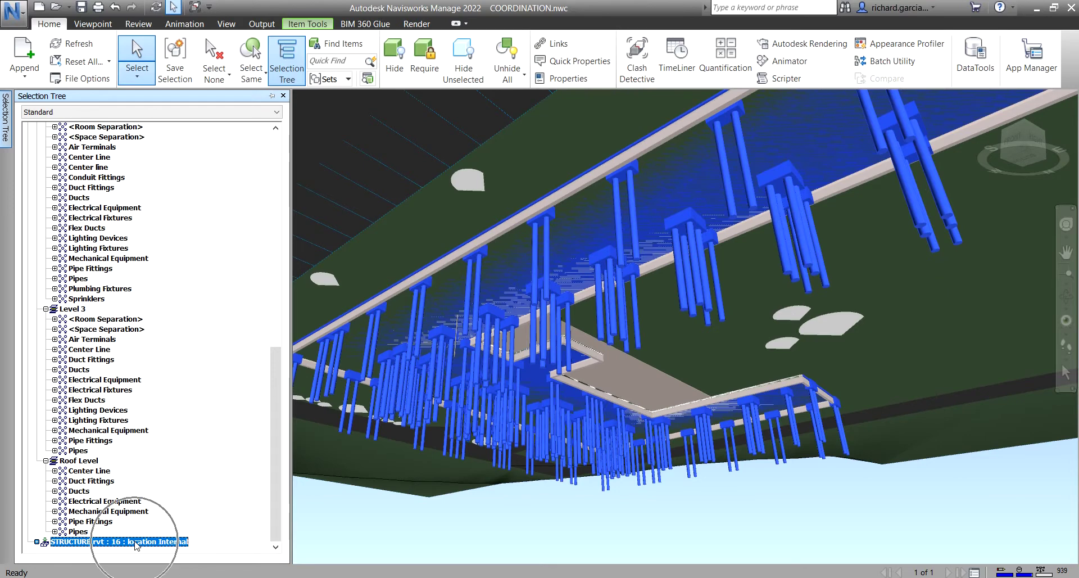
left_click(461, 63)
scroll(490, 315, "down", 4)
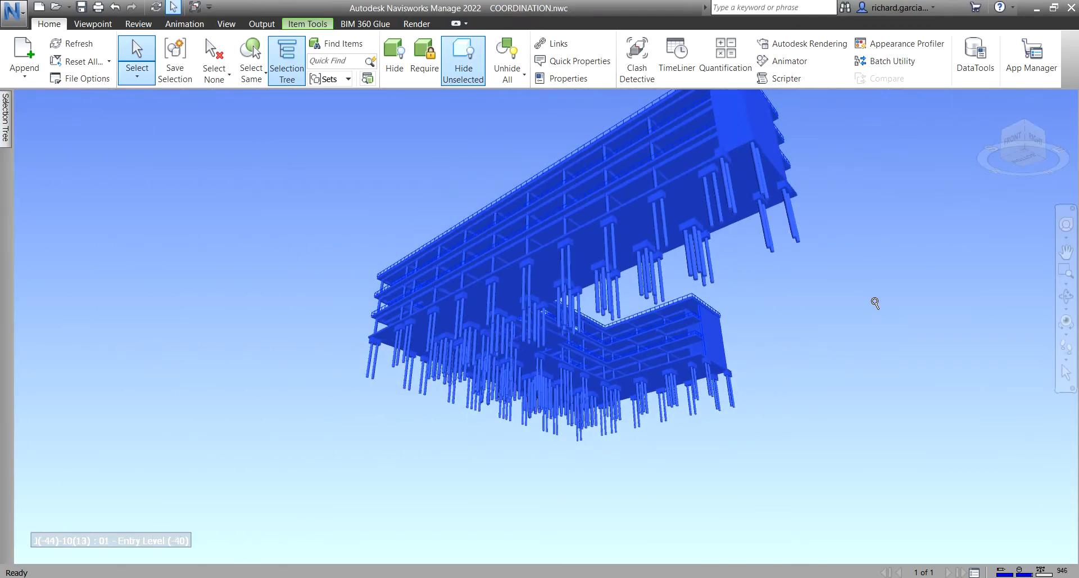
left_click(848, 298)
middle_click_drag(848, 299, 458, 343, "shift")
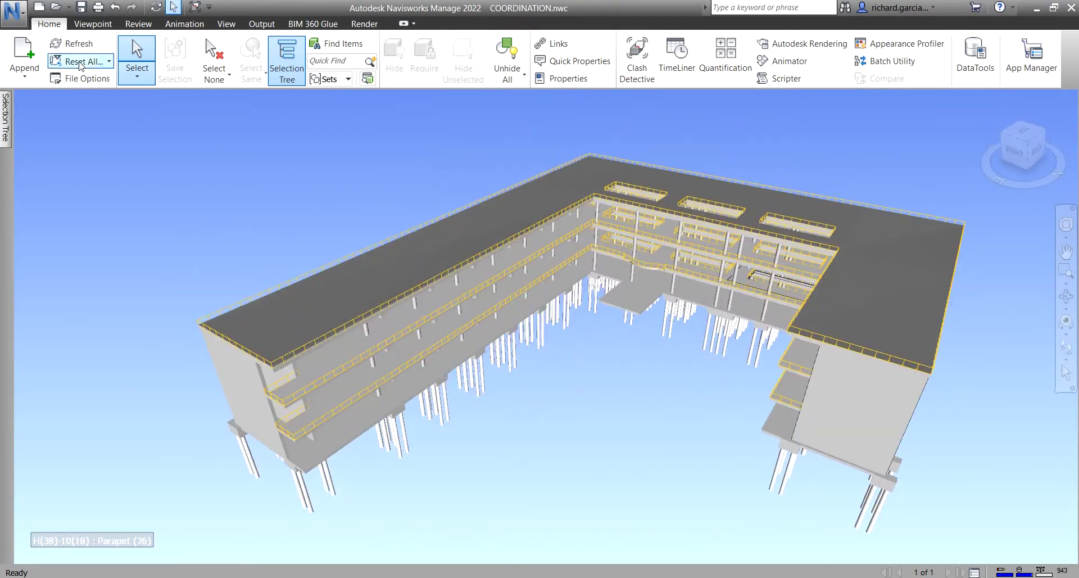
Step: Pick a middle-floor column near the building's end and select all items with the same material
mouse_move(10, 113)
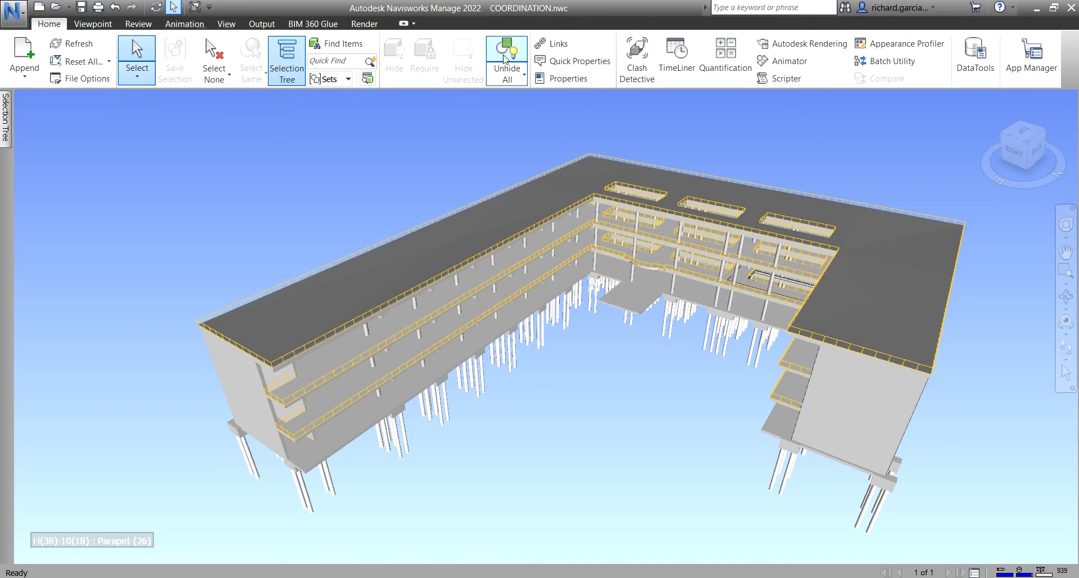
middle_click_drag(456, 478, 535, 423, "shift")
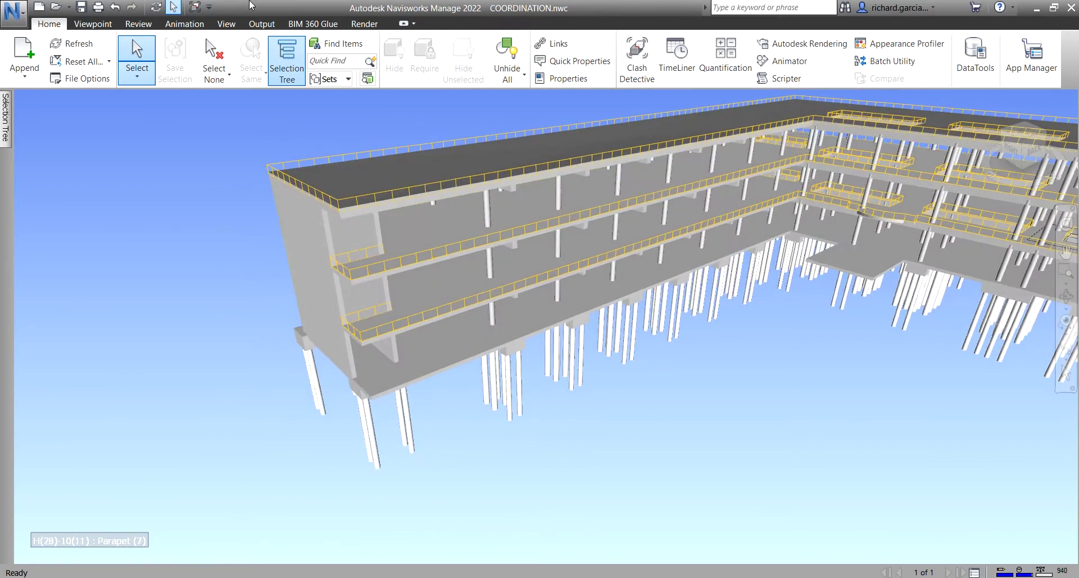
middle_click_drag(532, 282, 482, 279, "shift")
left_click(478, 259)
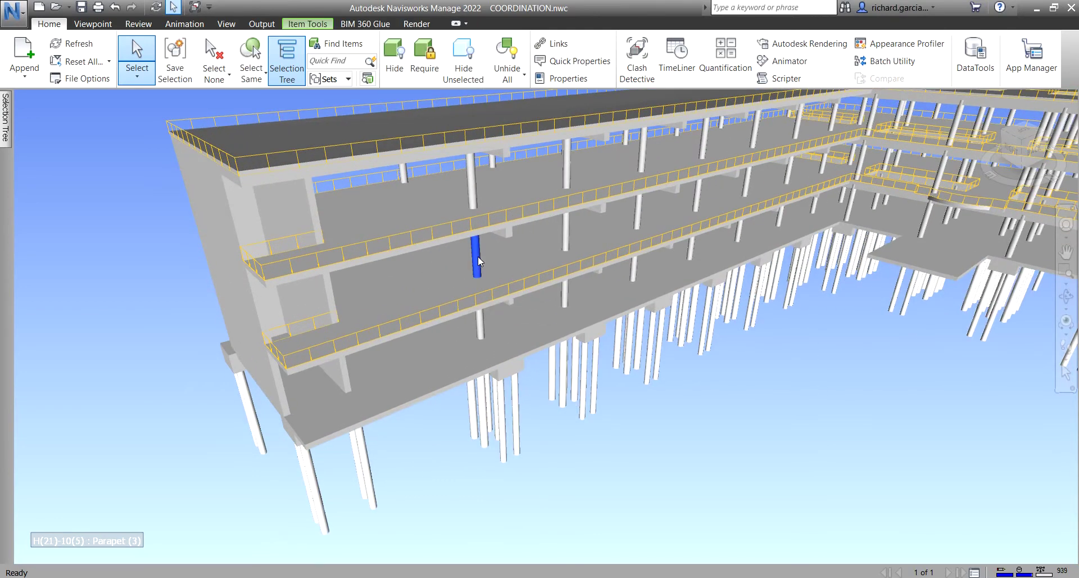
left_click(258, 81)
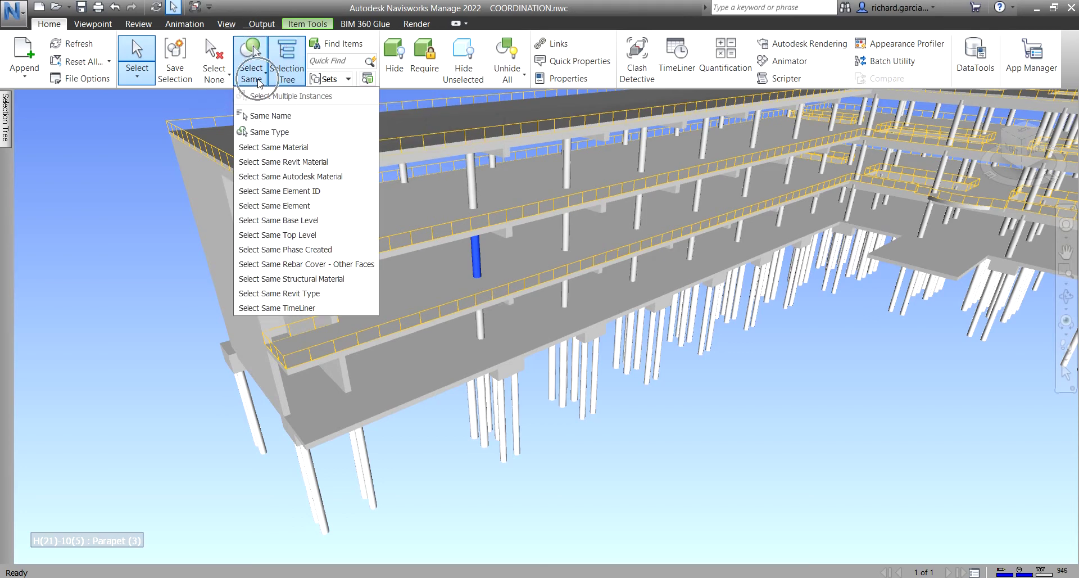
left_click(277, 147)
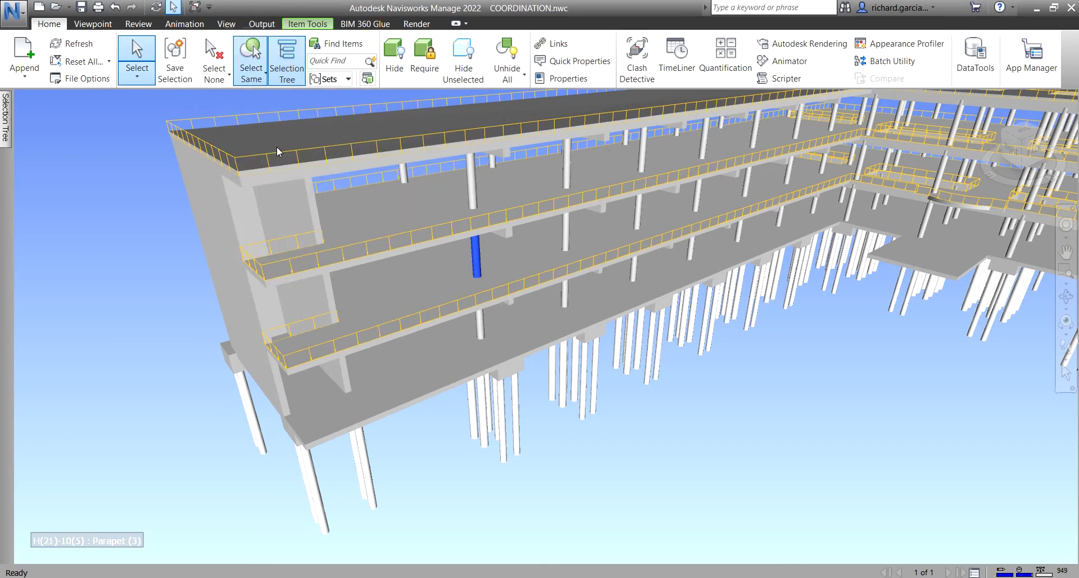
Step: Clear the same-material selection from the structure model
mouse_move(628, 358)
middle_mouse_down("shift")
mouse_move(598, 345)
mouse_move(624, 371)
middle_mouse_up("shift")
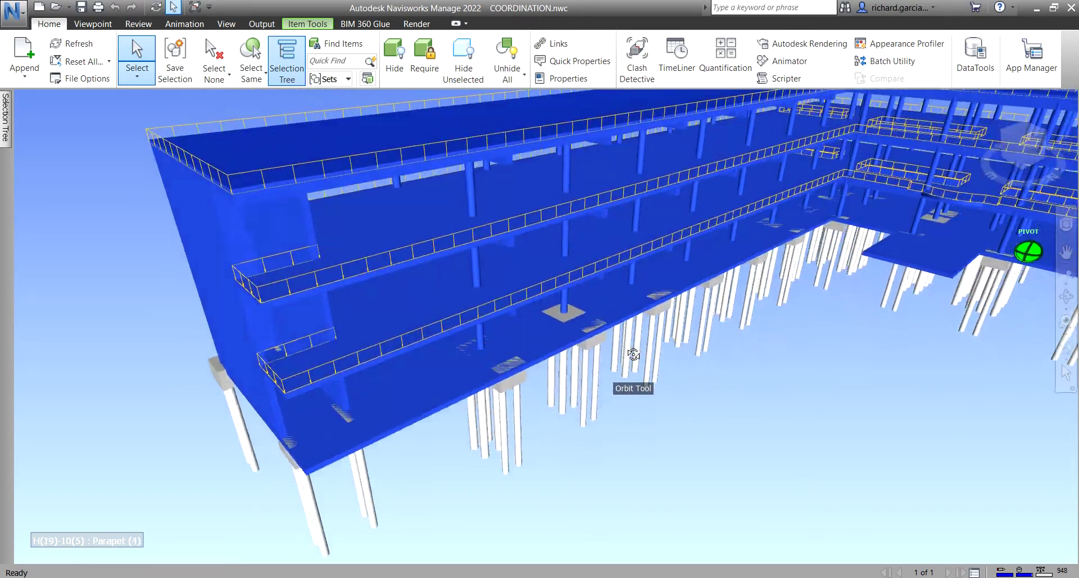
left_click(252, 78)
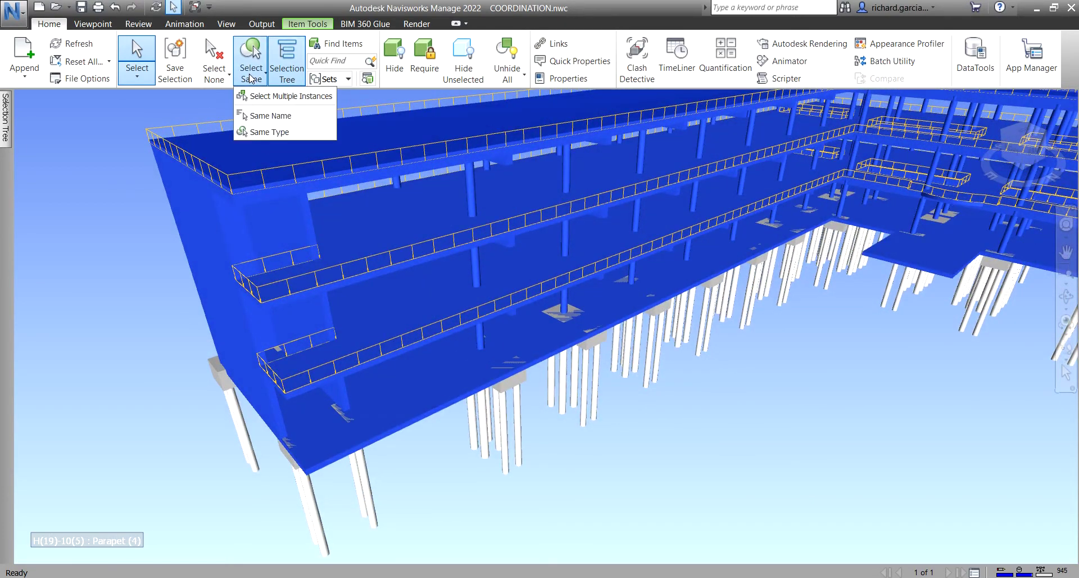
left_click(797, 476)
left_click(776, 478)
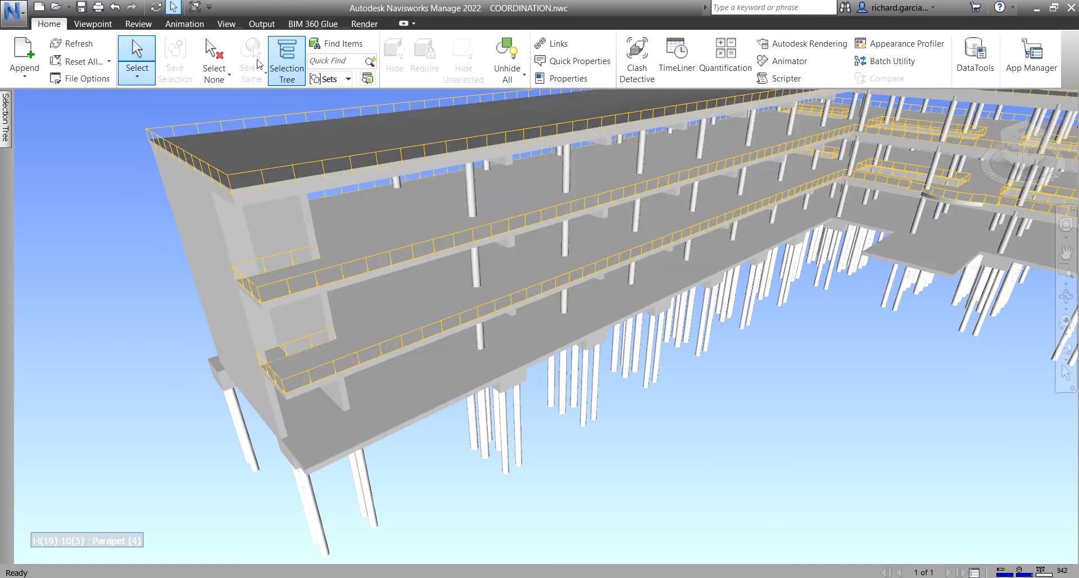
Step: Pick a top-floor column near the building's end, select all items with the same top level, then clear the selection
left_click(471, 203)
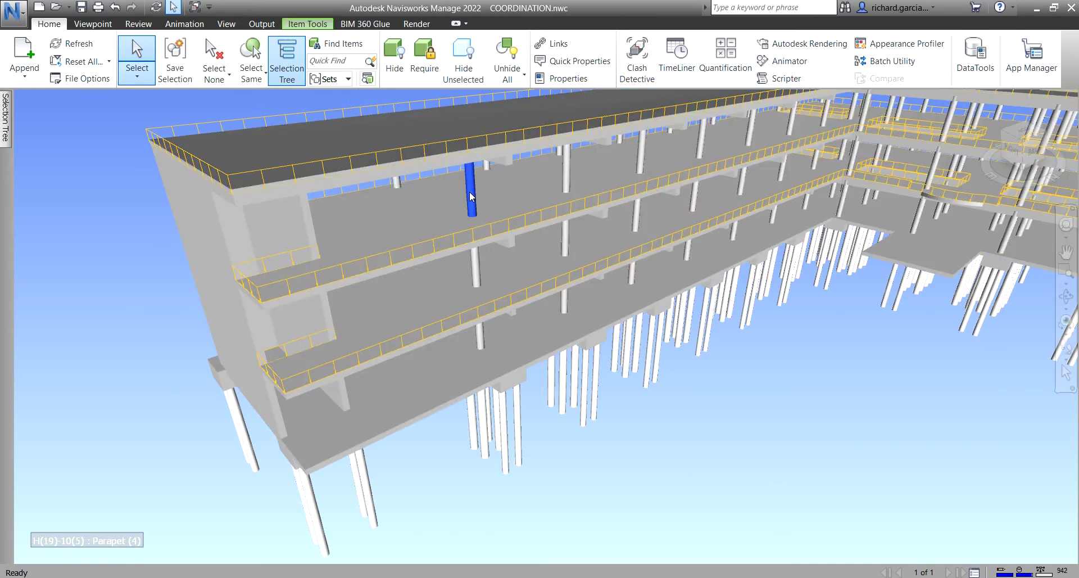
left_click(262, 79)
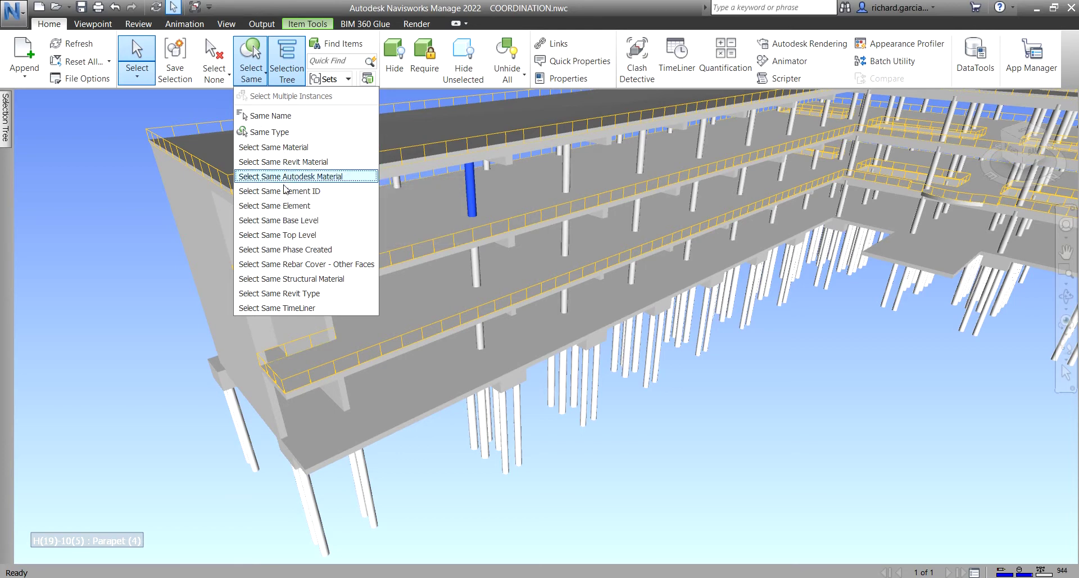
left_click(297, 235)
middle_click_drag(530, 197, 484, 397, "shift")
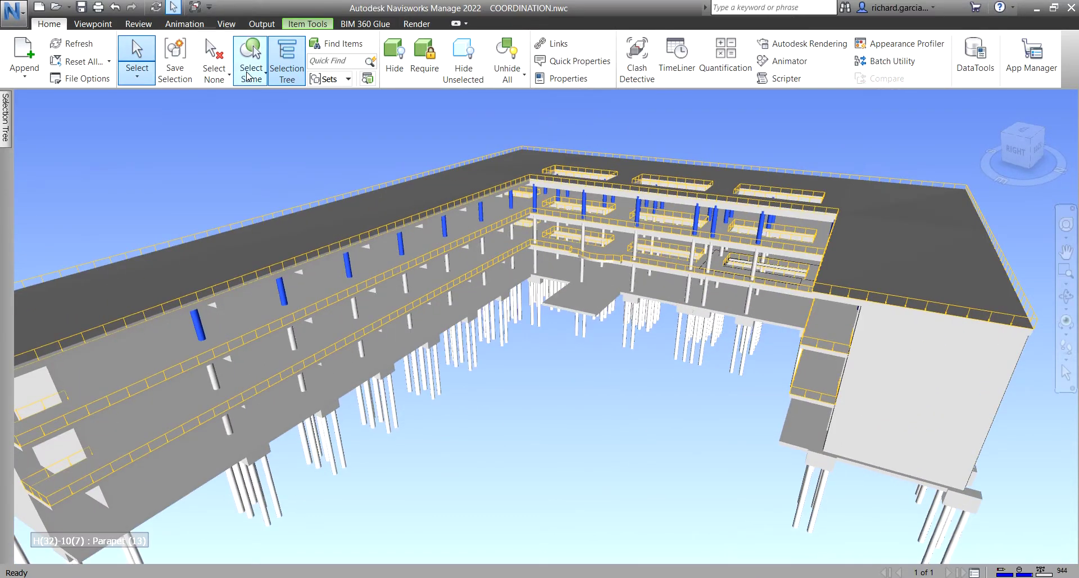
left_click(260, 84)
left_click(207, 176)
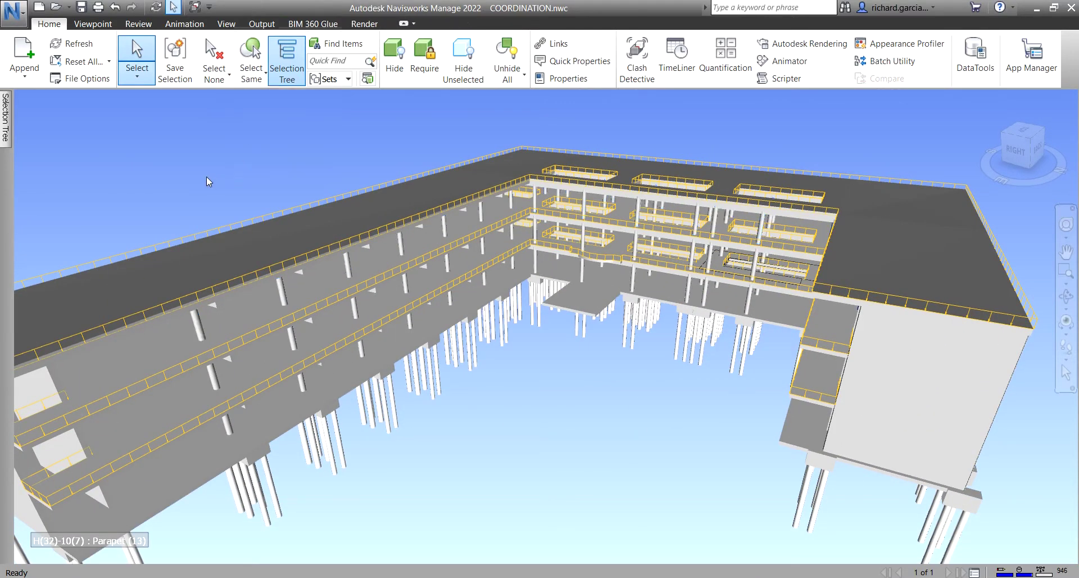
Step: Pick the second top-floor column along the long wing and review the Select Same property options available for it
left_click(283, 289)
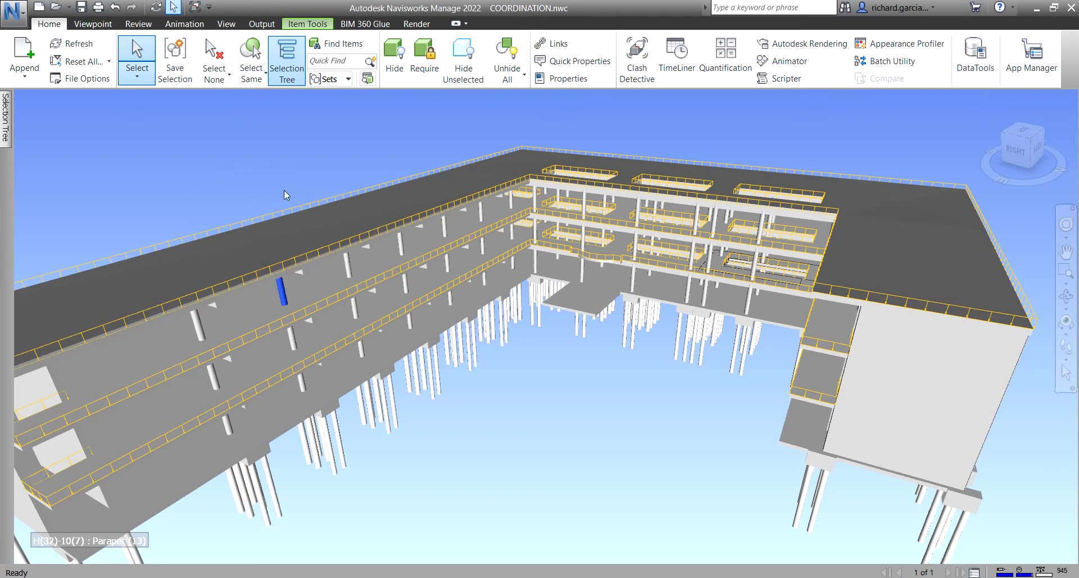
left_click(265, 83)
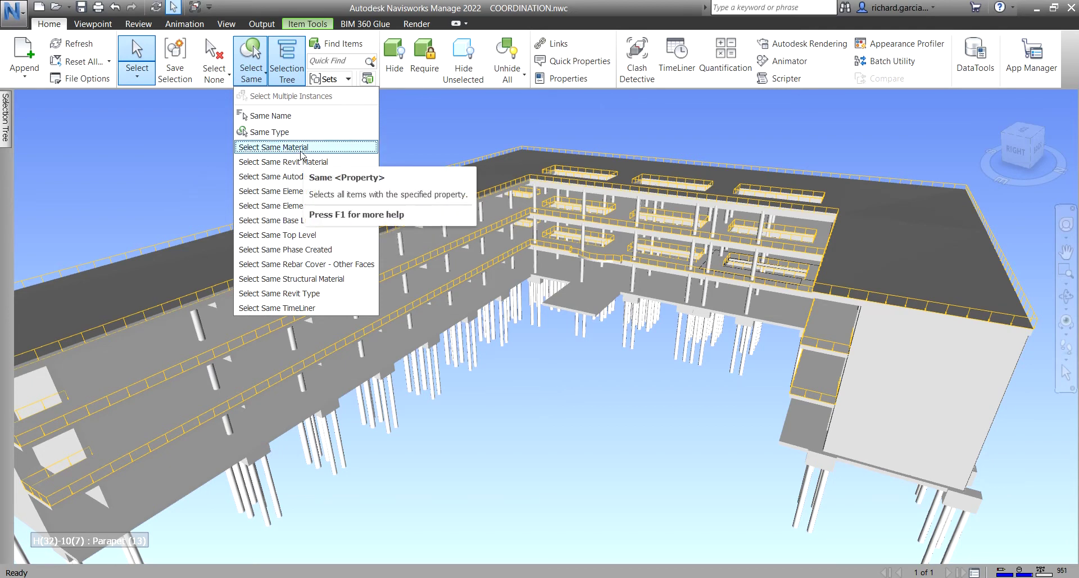
left_click(420, 127)
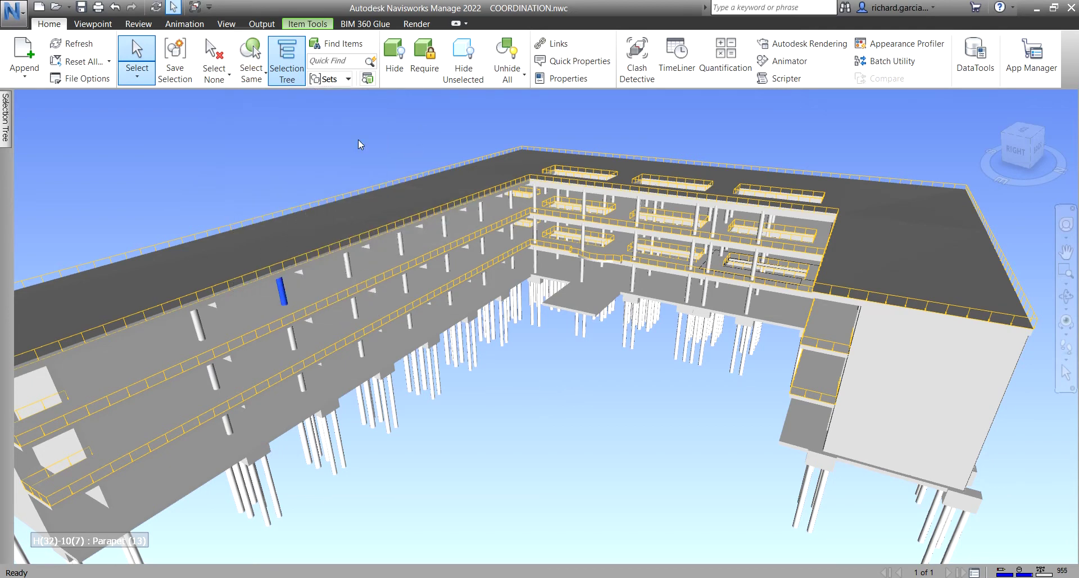
middle_click_drag(339, 141, 315, 169, "shift")
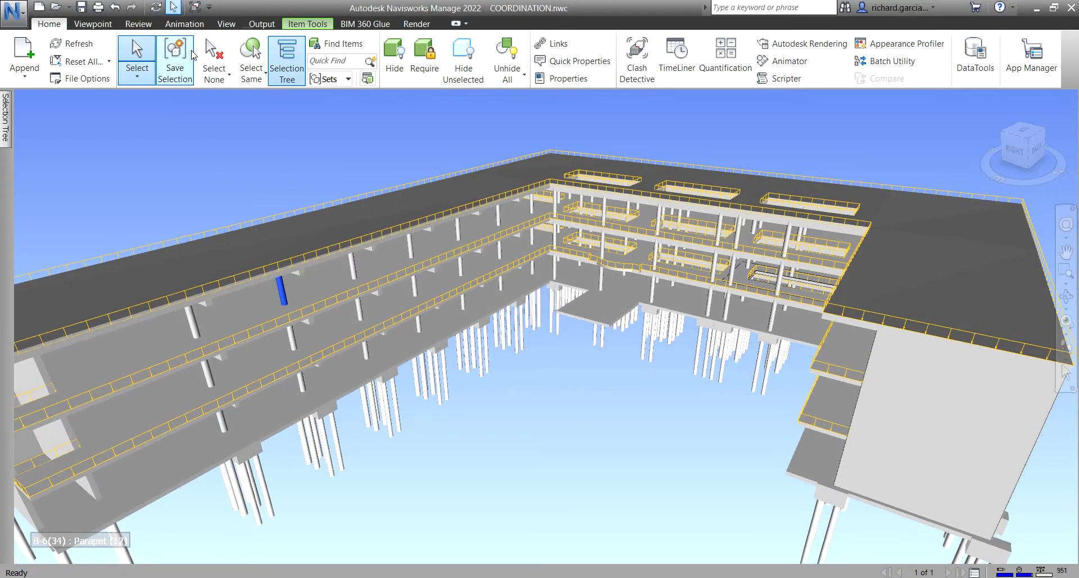
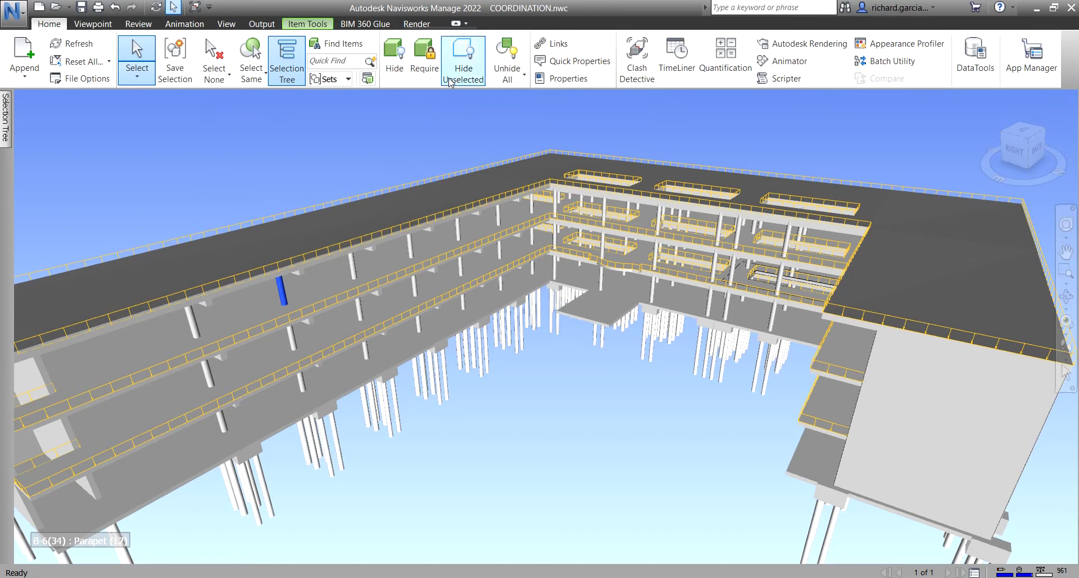
Step: Pick the same top-floor column again and select all items of the same type
left_click(396, 63)
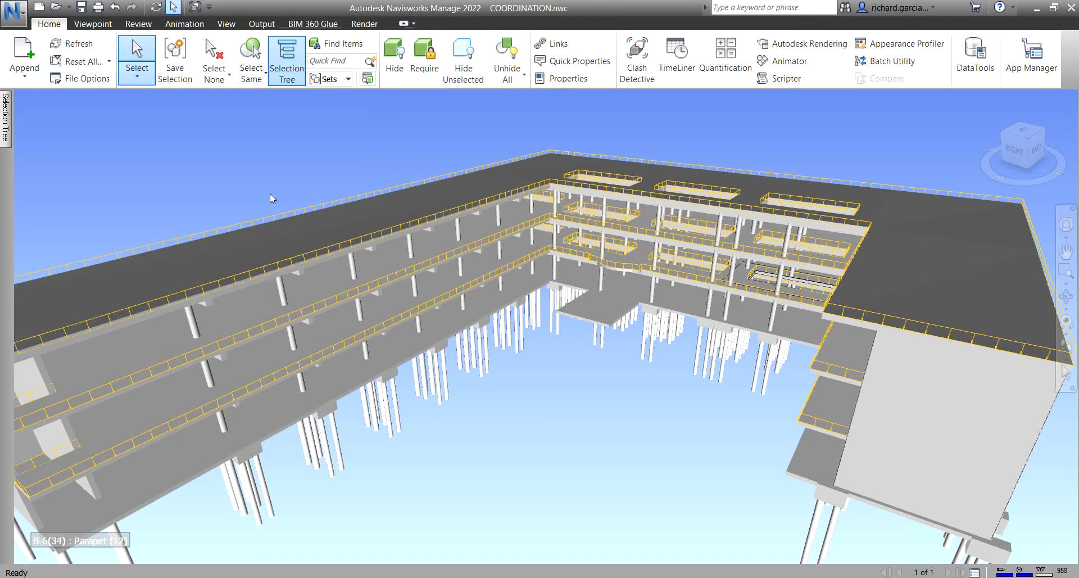
scroll(289, 292, "up", 2)
key("ctrl+z")
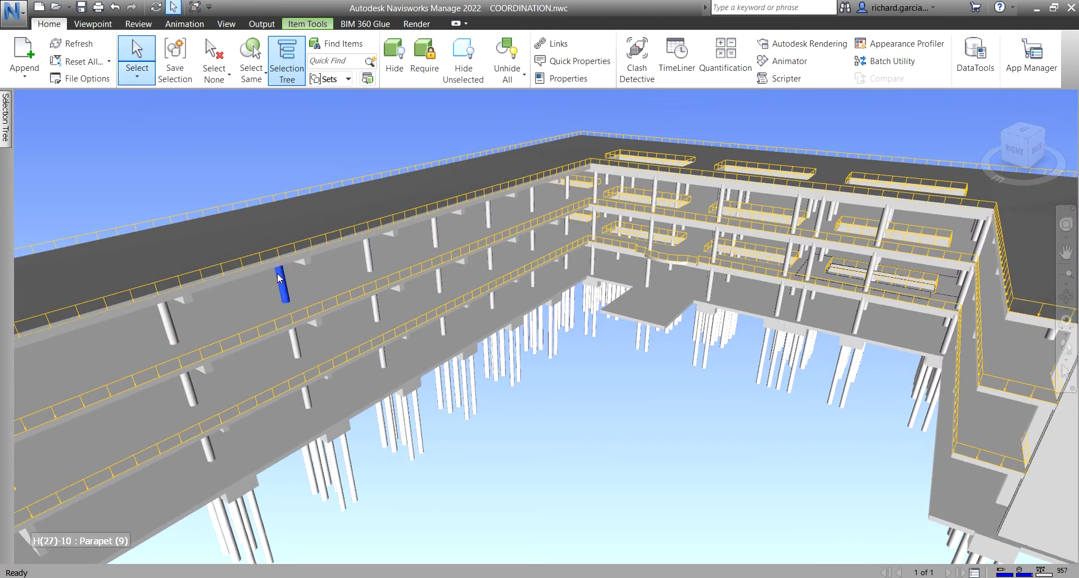
left_click(253, 75)
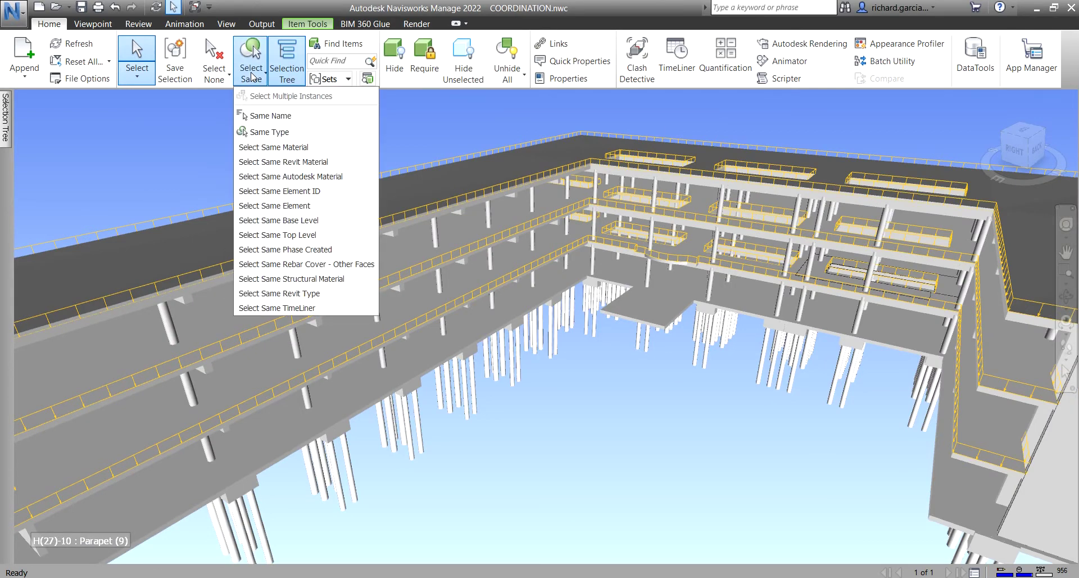
left_click(271, 132)
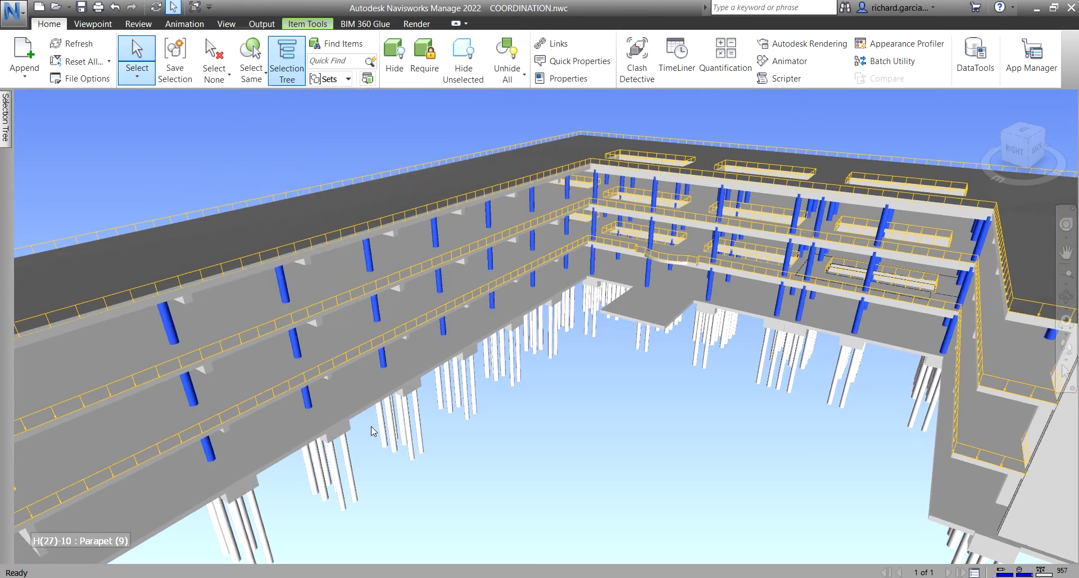
Step: Hide the selected same-type columns, then unhide all model items
left_click(395, 54)
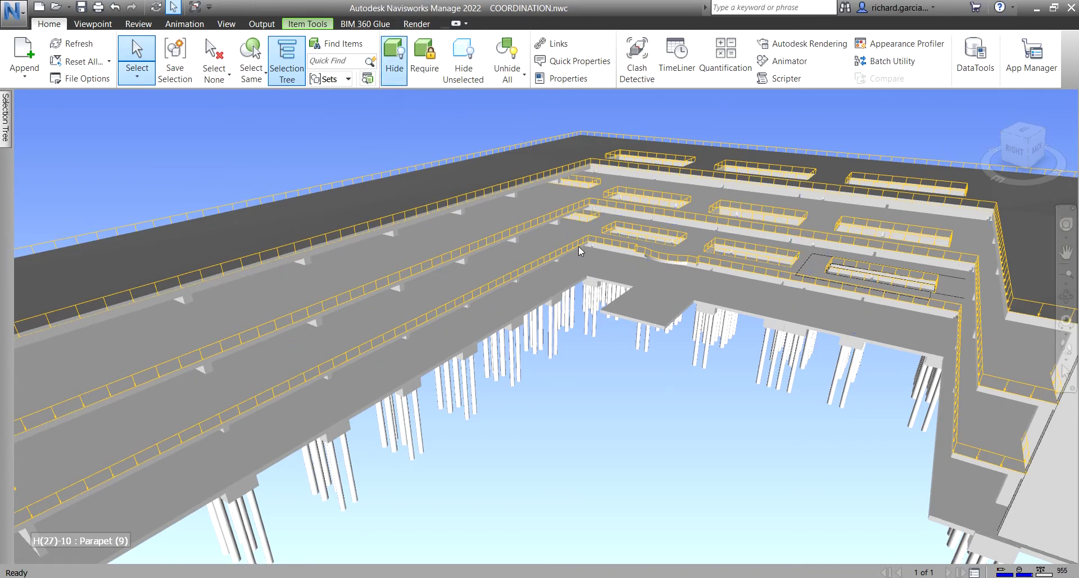
mouse_move(575, 251)
middle_mouse_down("shift")
mouse_move(582, 277)
mouse_move(576, 265)
middle_mouse_up("shift")
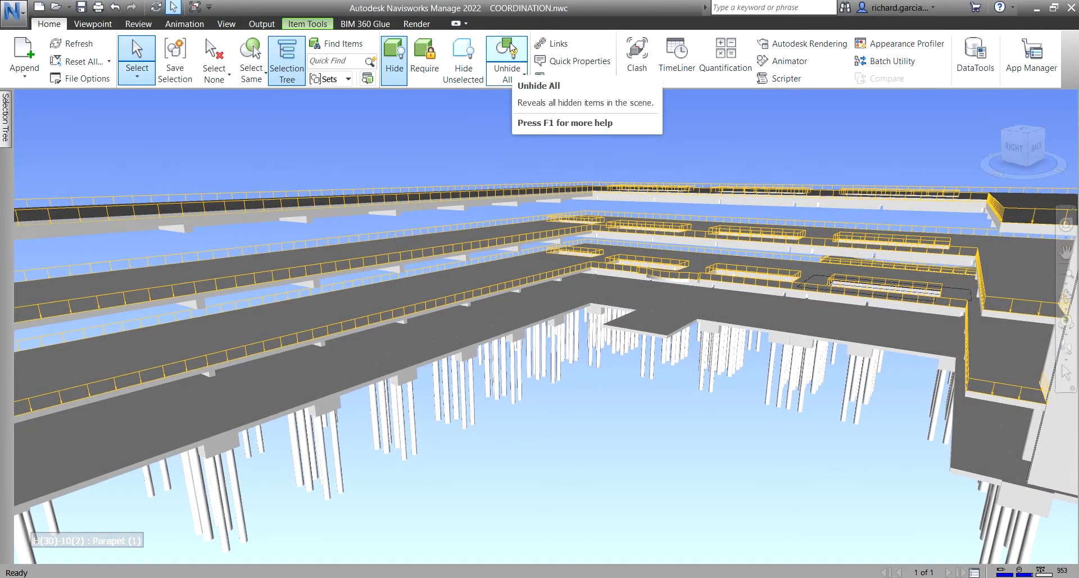
left_click(508, 53)
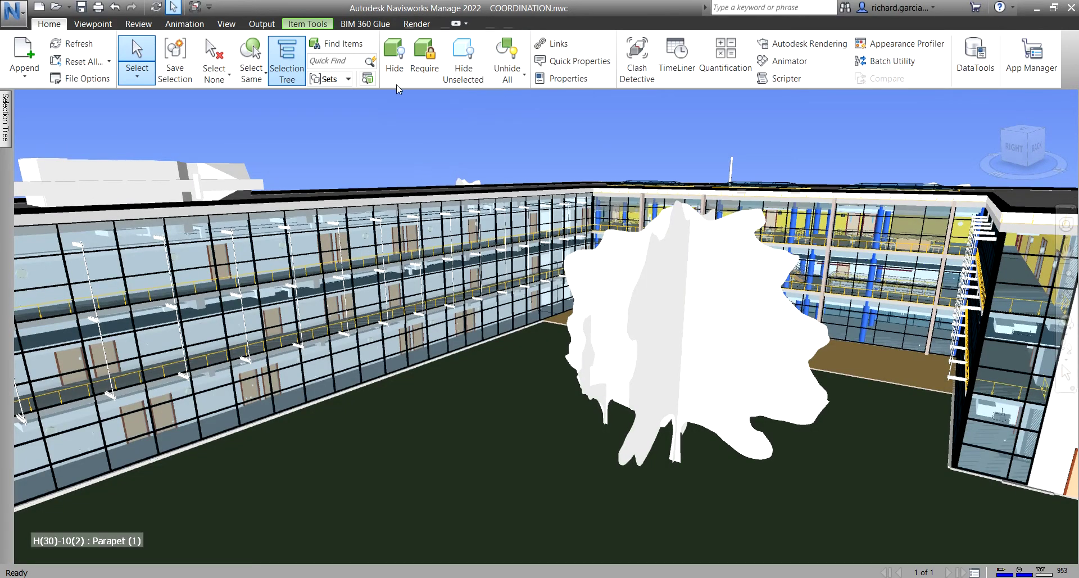
Step: Select the STRUCTURE.rvt link in the Selection Tree, hide everything unselected, and clear the selection
left_click(6, 119)
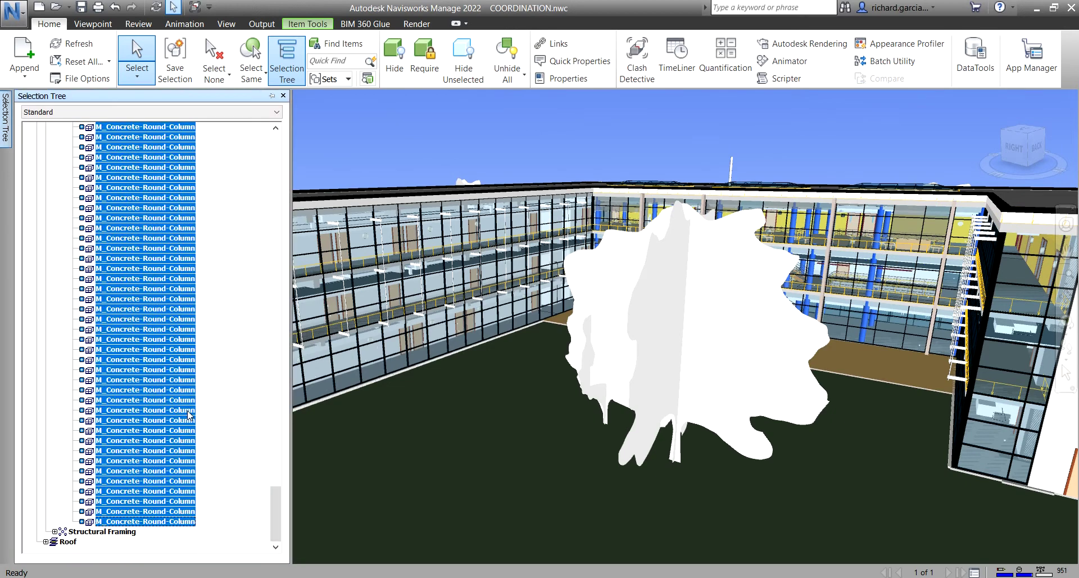
left_click(87, 531)
scroll(238, 400, "up", 10)
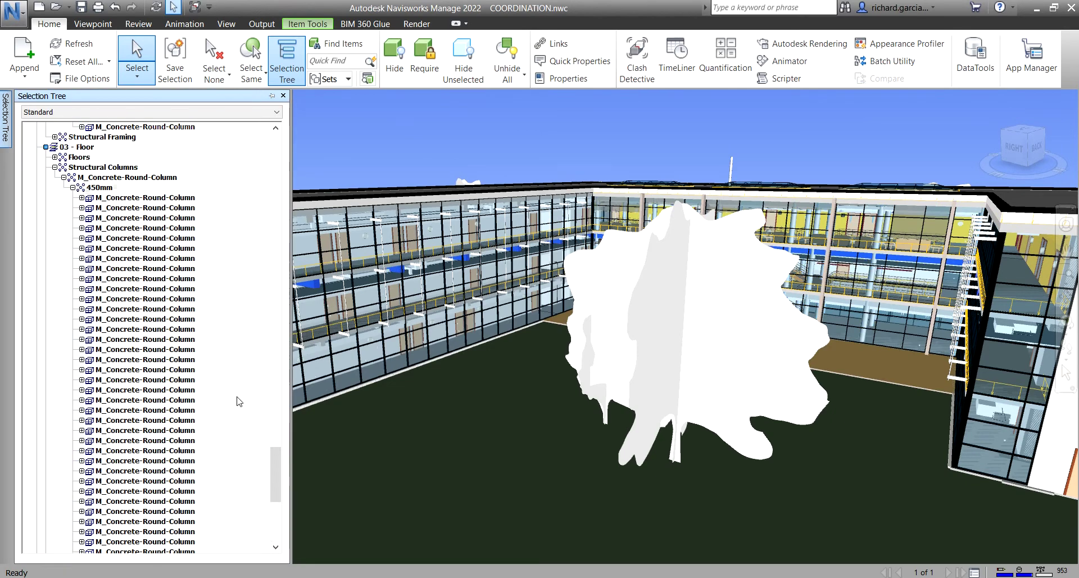
scroll(239, 400, "up", 8)
scroll(143, 396, "up", 5)
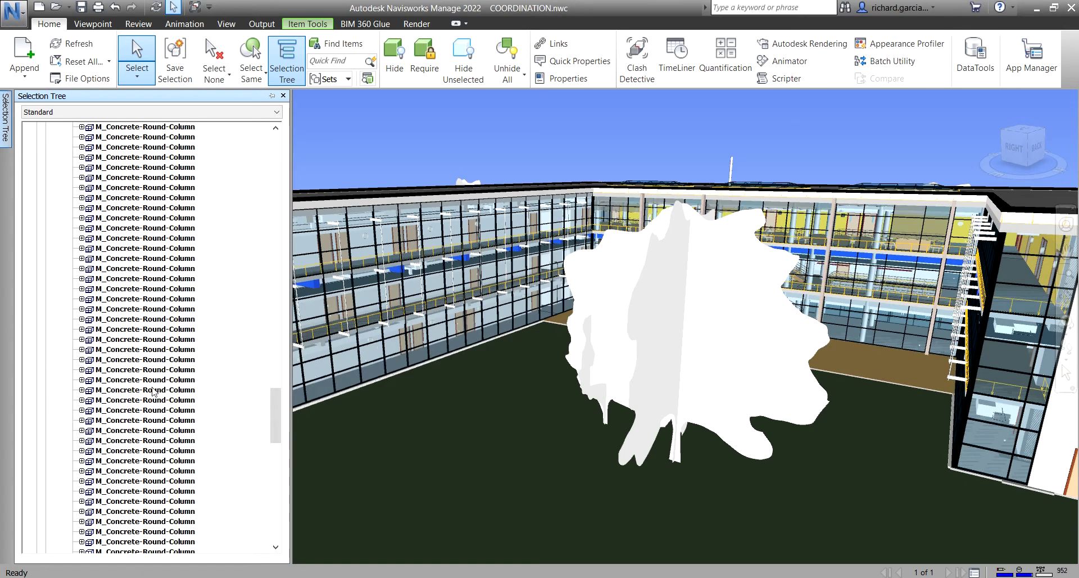
scroll(155, 391, "up", 15)
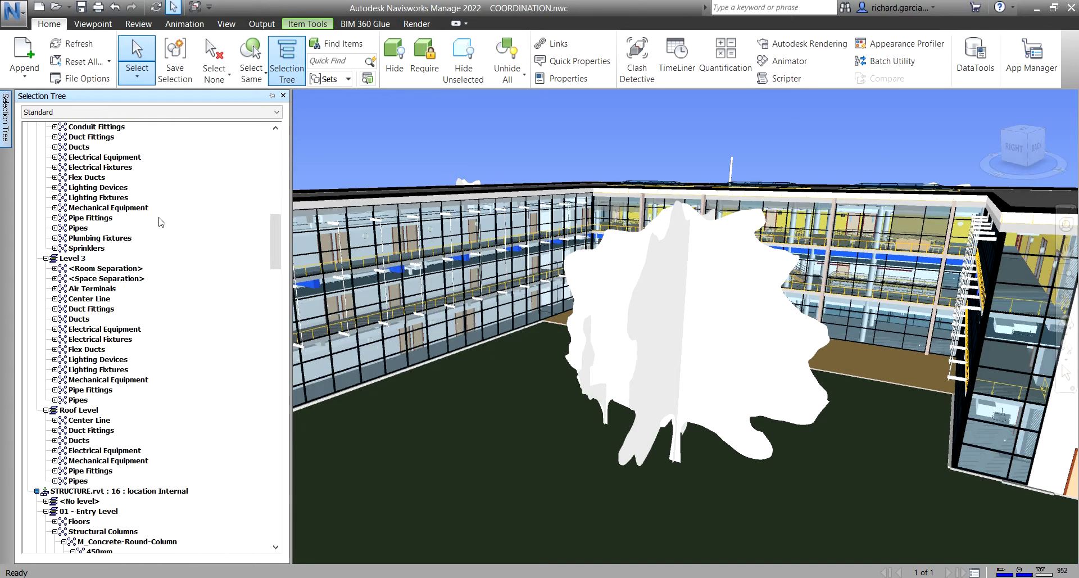
scroll(138, 295, "down", 3)
left_click(119, 401)
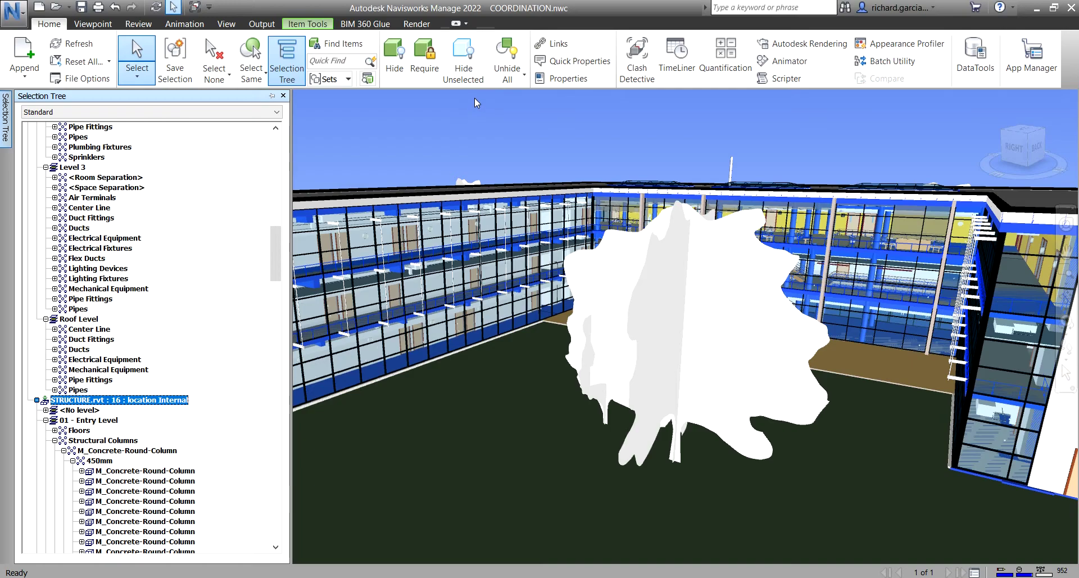
left_click(470, 66)
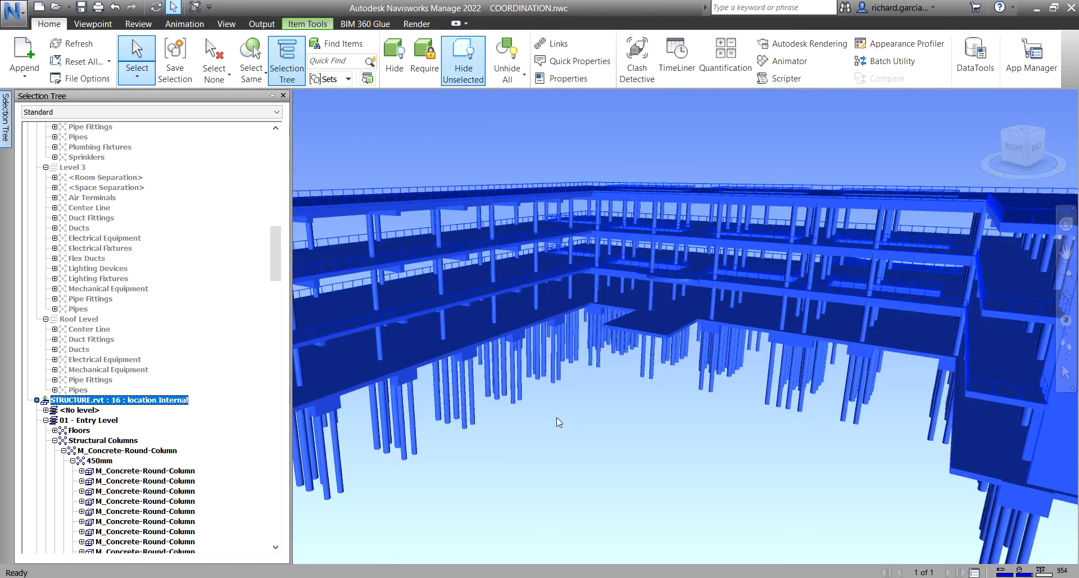
left_click(497, 151)
Step: Pick a single top-floor column on the long wing, then deselect it
middle_click_drag(497, 150, 523, 169, "shift")
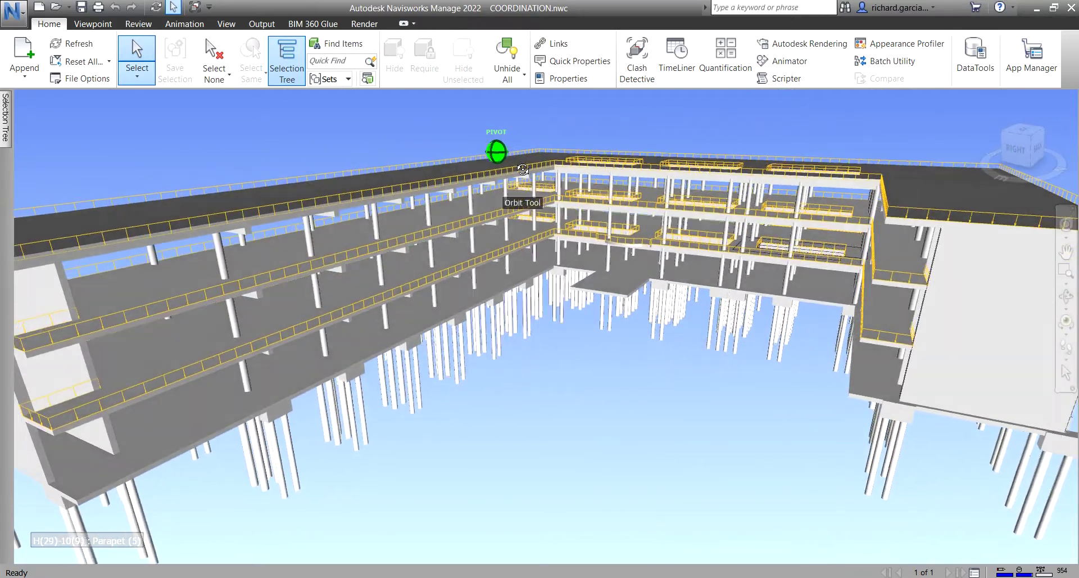
scroll(376, 218, "up", 2)
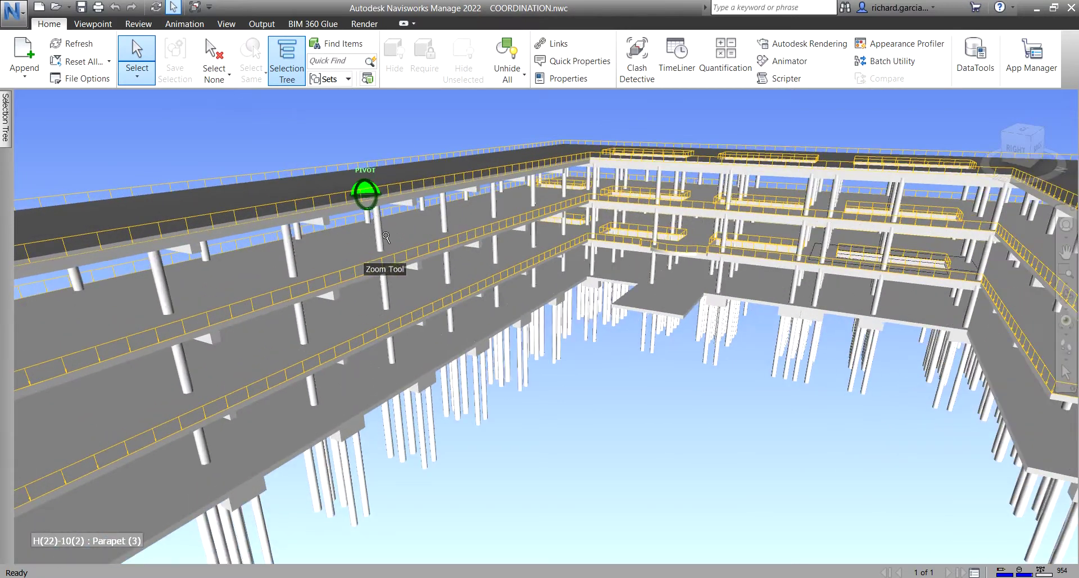
left_click(379, 232)
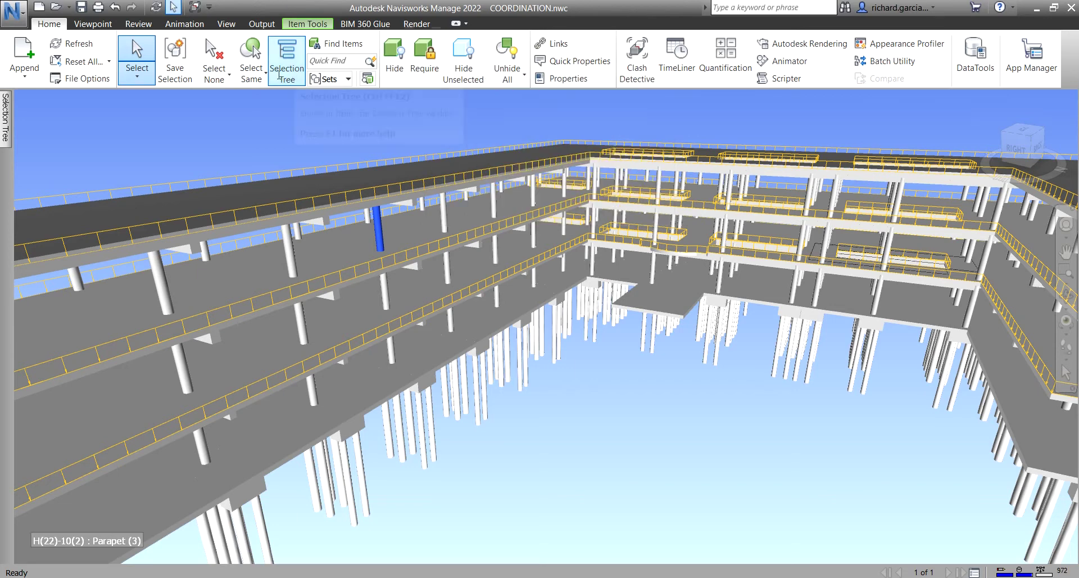
left_click(248, 145)
Step: Switch to Select Box, box-select a group of columns and foundation piles along the long wing, then clear the selection
left_click(137, 76)
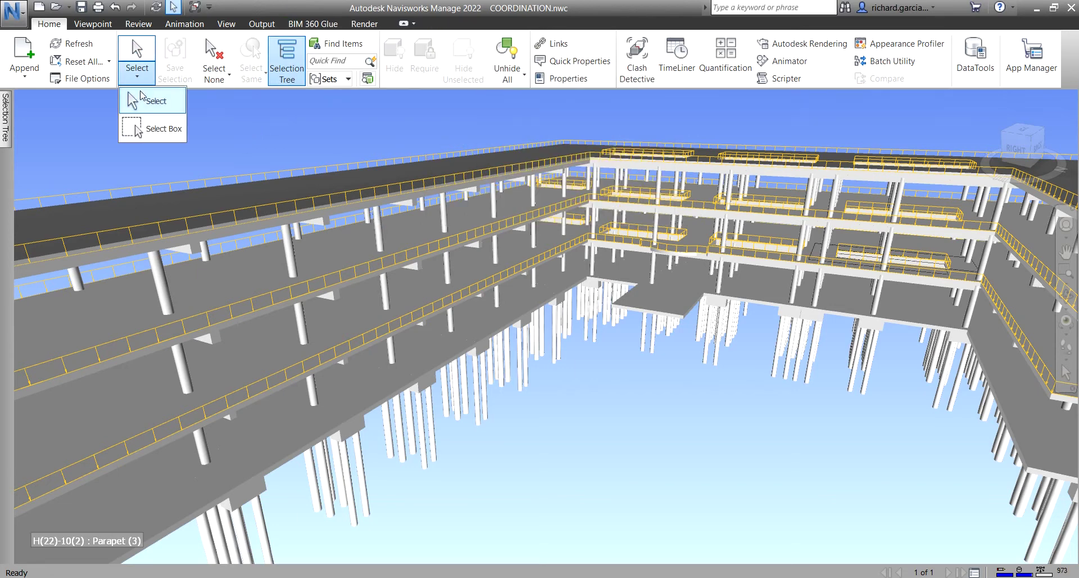
left_click(165, 128)
left_click_drag(198, 152, 476, 526)
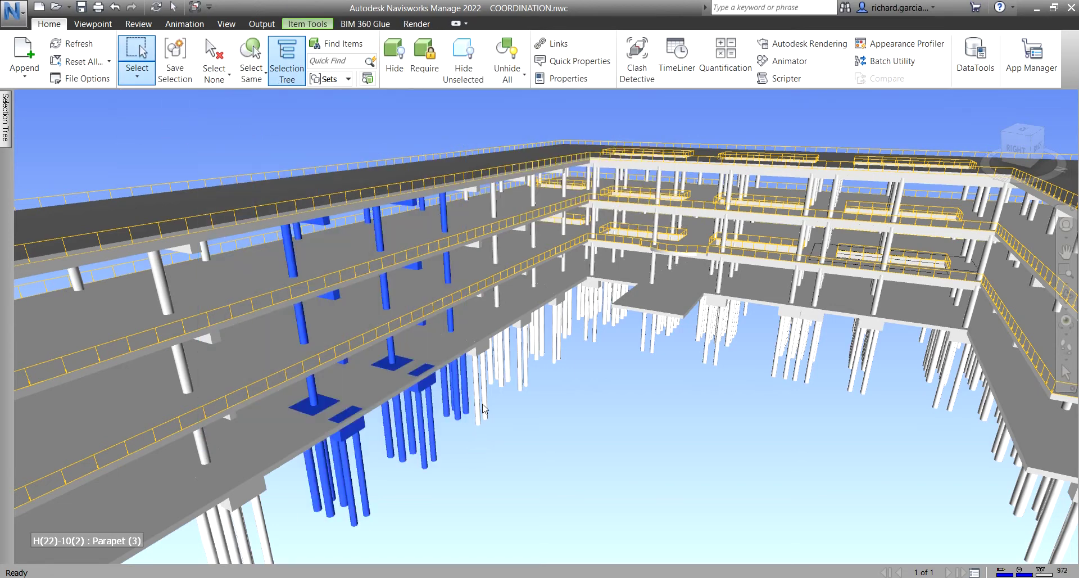
left_click(429, 53)
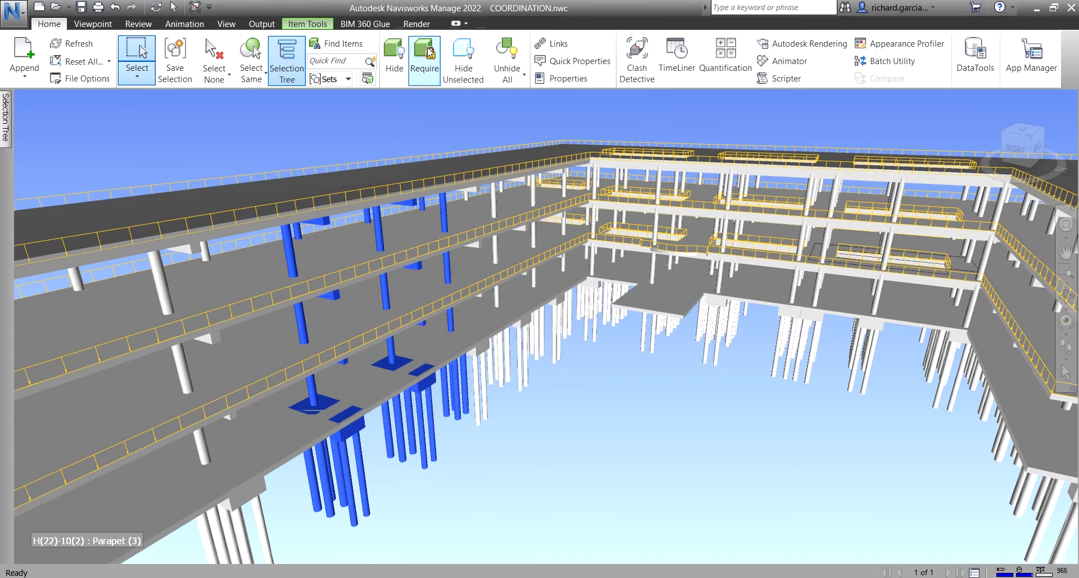
left_click(298, 155)
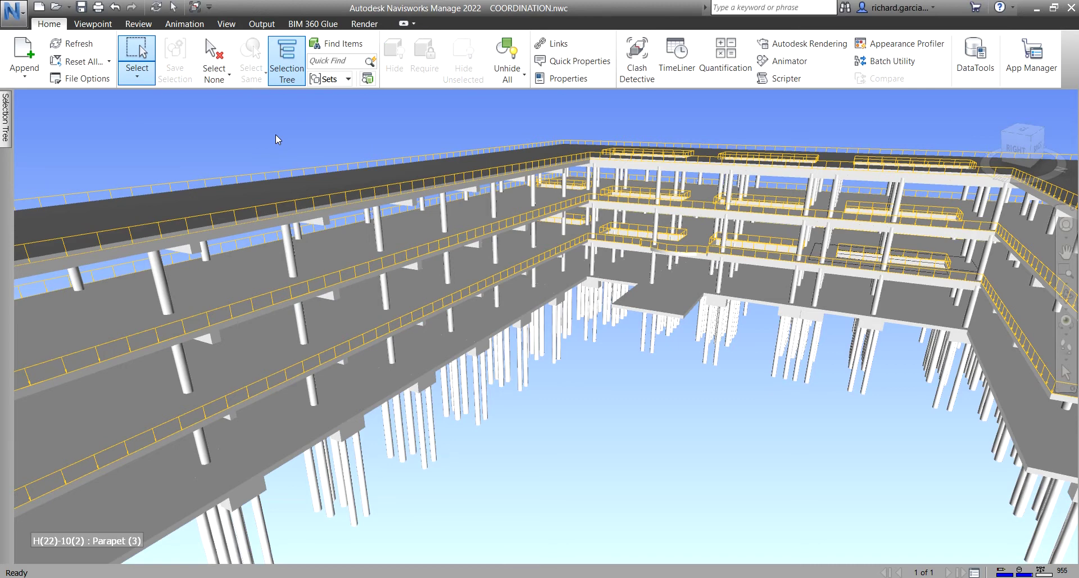
Step: Inspect the isolated structure from several sides, both close up and as a whole building
mouse_move(276, 134)
middle_mouse_down("shift")
mouse_move(230, 170)
mouse_move(499, 170)
mouse_move(549, 141)
mouse_move(438, 252)
mouse_move(450, 287)
mouse_move(449, 271)
middle_mouse_up("shift")
scroll(454, 216, "up", 4)
scroll(455, 218, "up", 2)
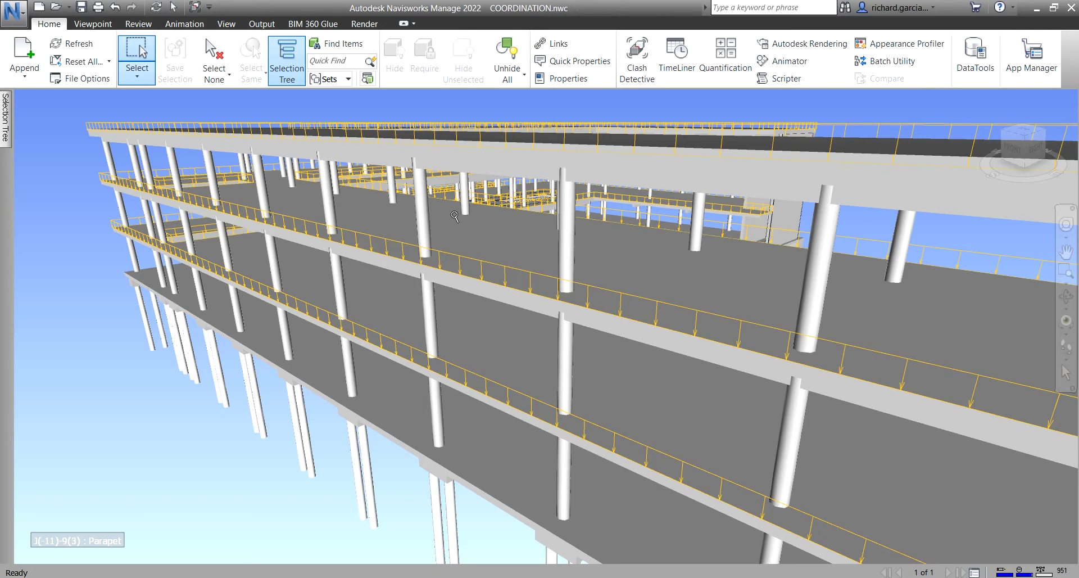
scroll(455, 215, "down", 5)
middle_click_drag(500, 264, 531, 242, "shift")
scroll(422, 258, "down", 3)
scroll(476, 270, "up", 1)
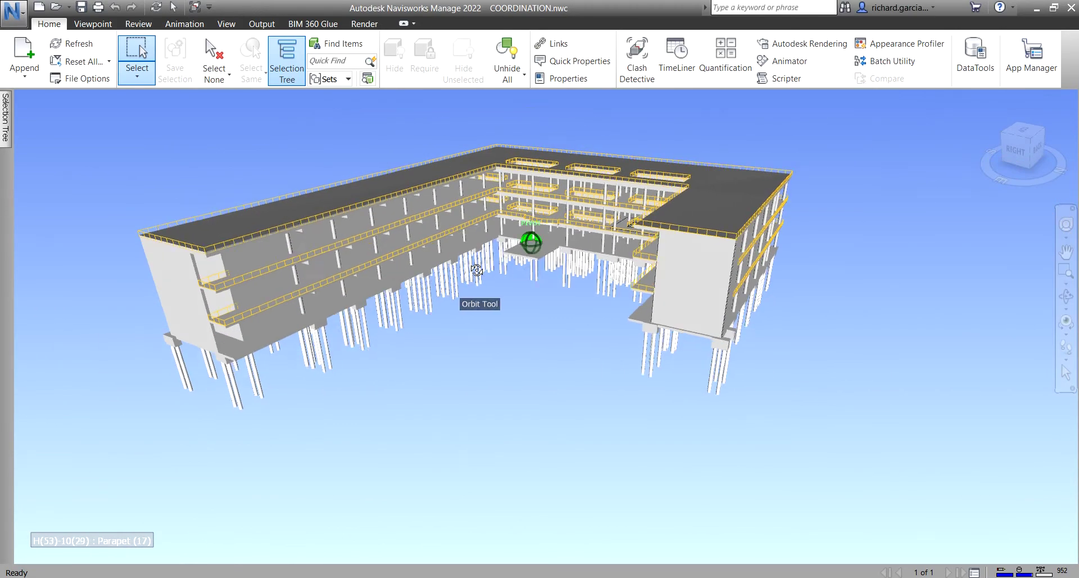
middle_click_drag(477, 270, 444, 185, "shift")
scroll(431, 167, "up", 4)
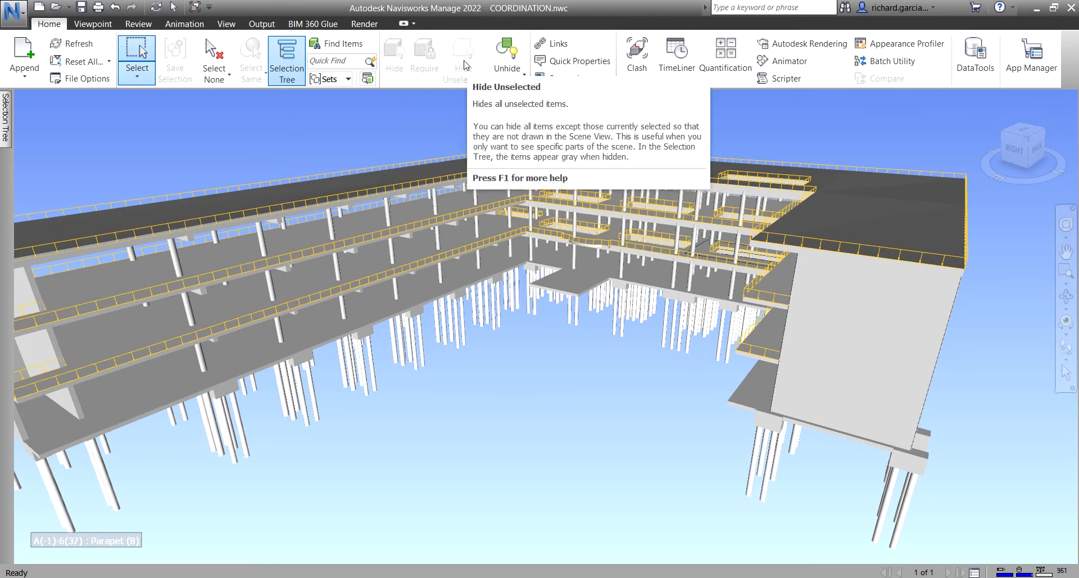
left_click(507, 76)
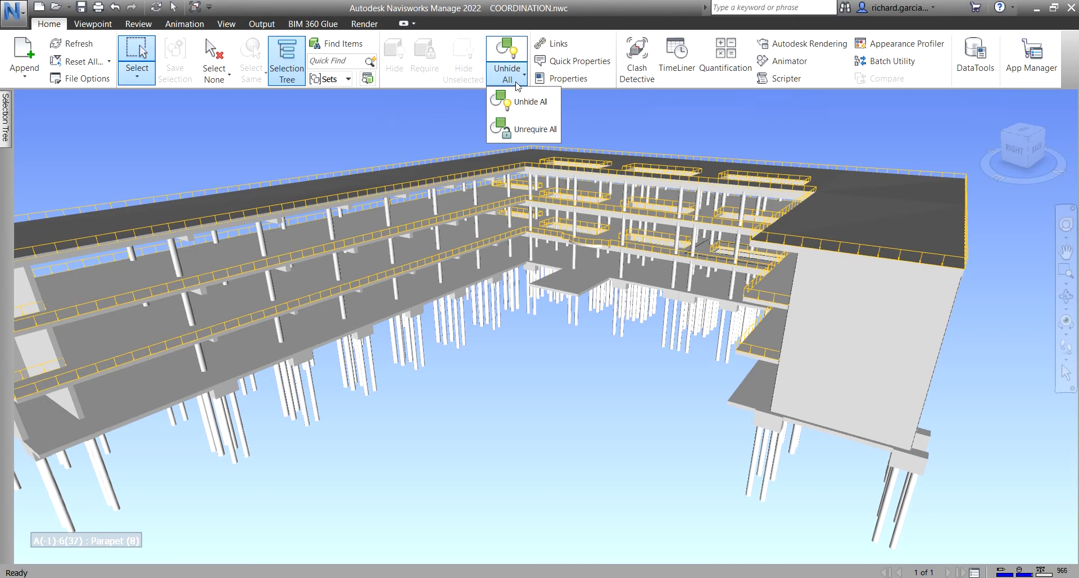
left_click(531, 129)
Step: Pick a top-floor column on the long wing with the single-item Select tool and show the Properties window, widened
middle_click_drag(357, 127, 429, 163)
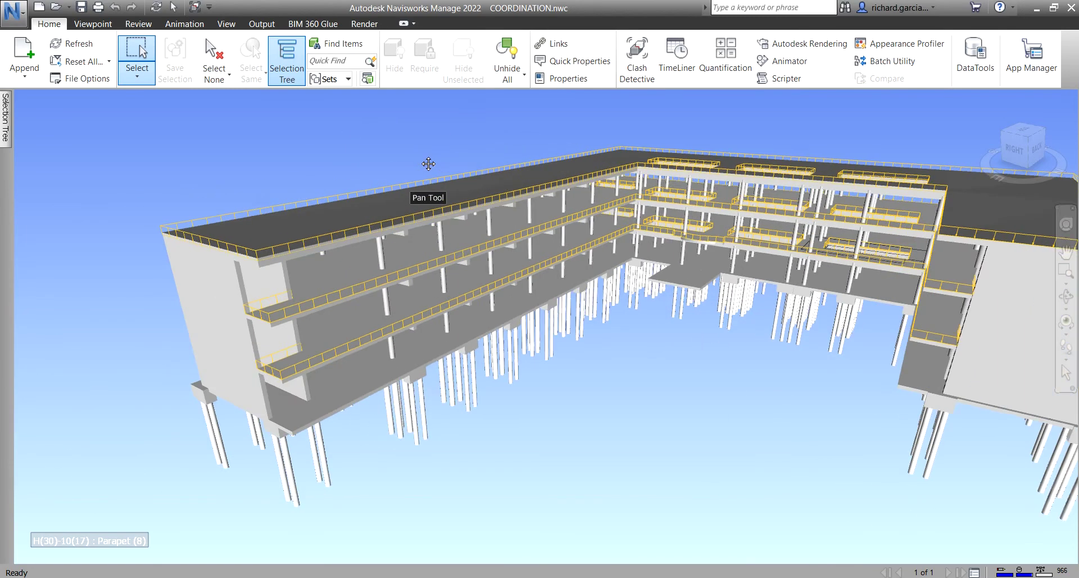
scroll(444, 231, "up", 3)
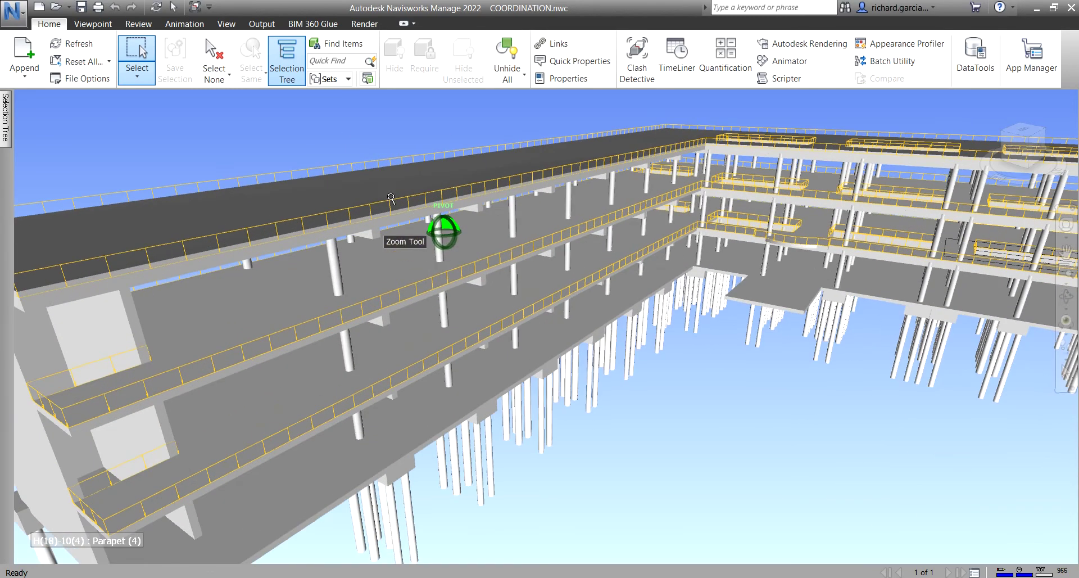
left_click(134, 75)
left_click(167, 103)
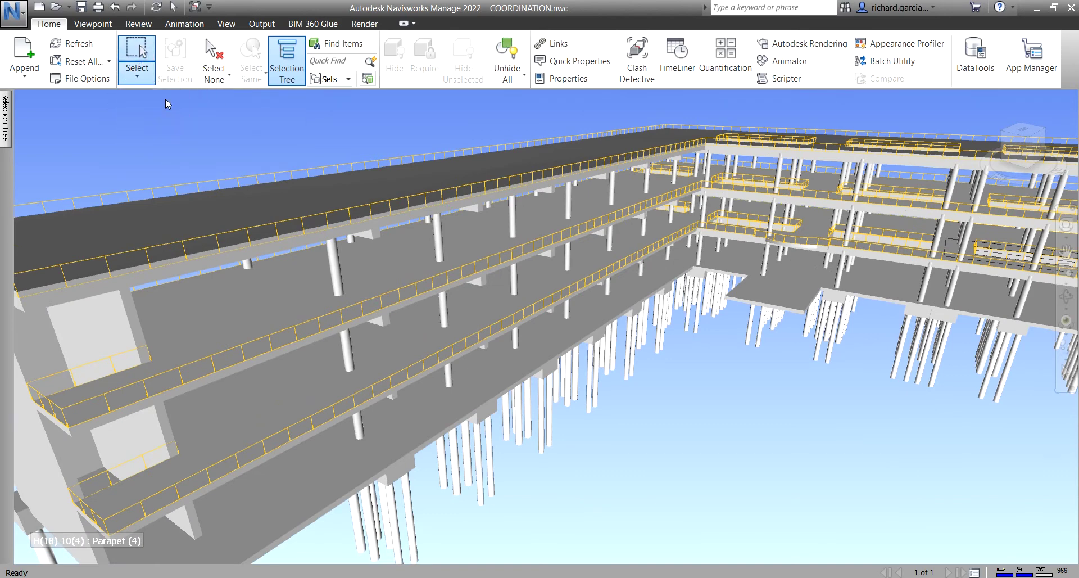
left_click(442, 241)
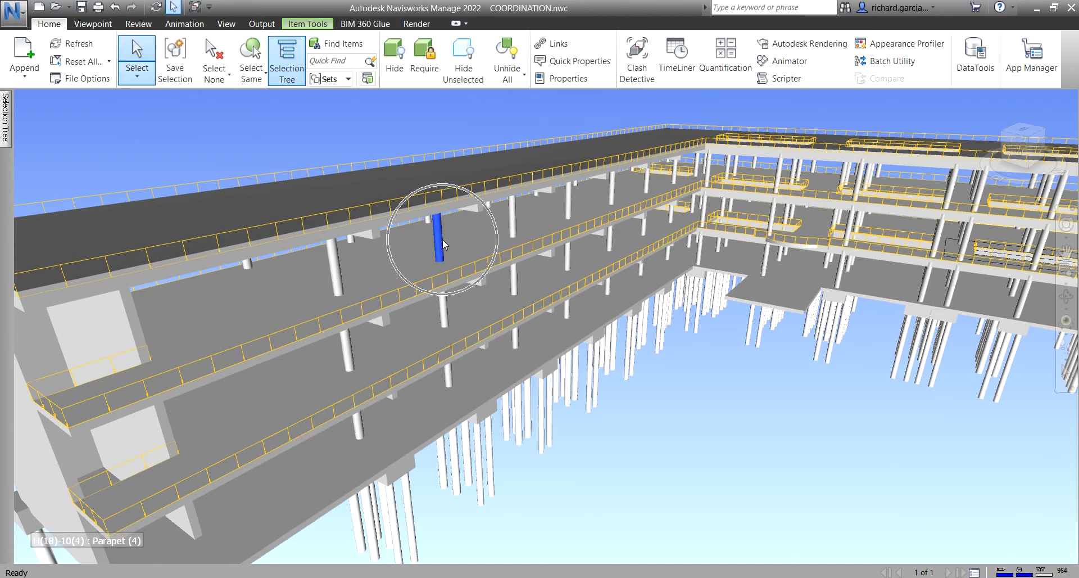
left_click(560, 82)
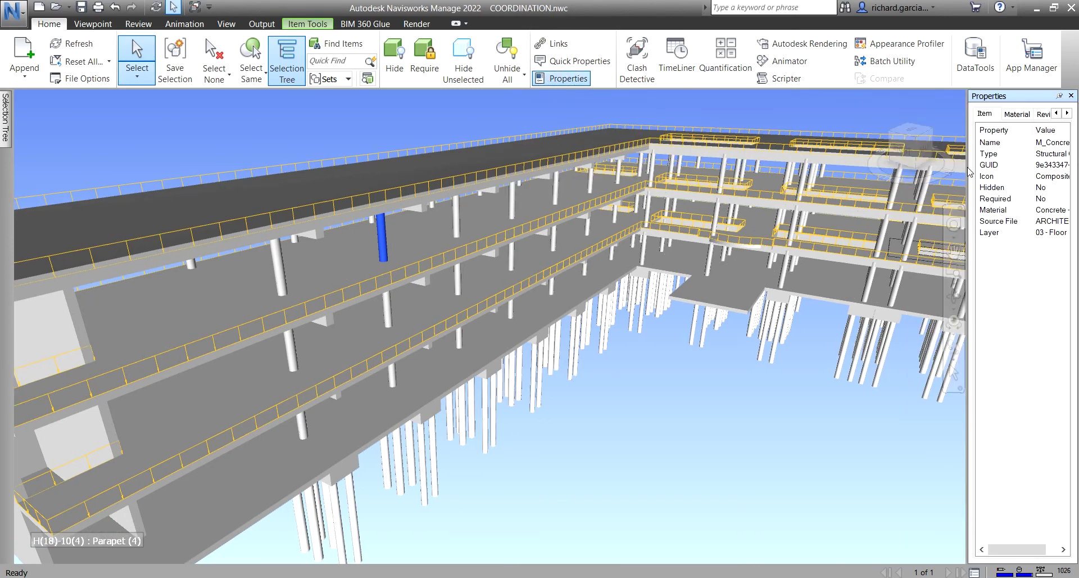
left_click_drag(968, 171, 842, 174)
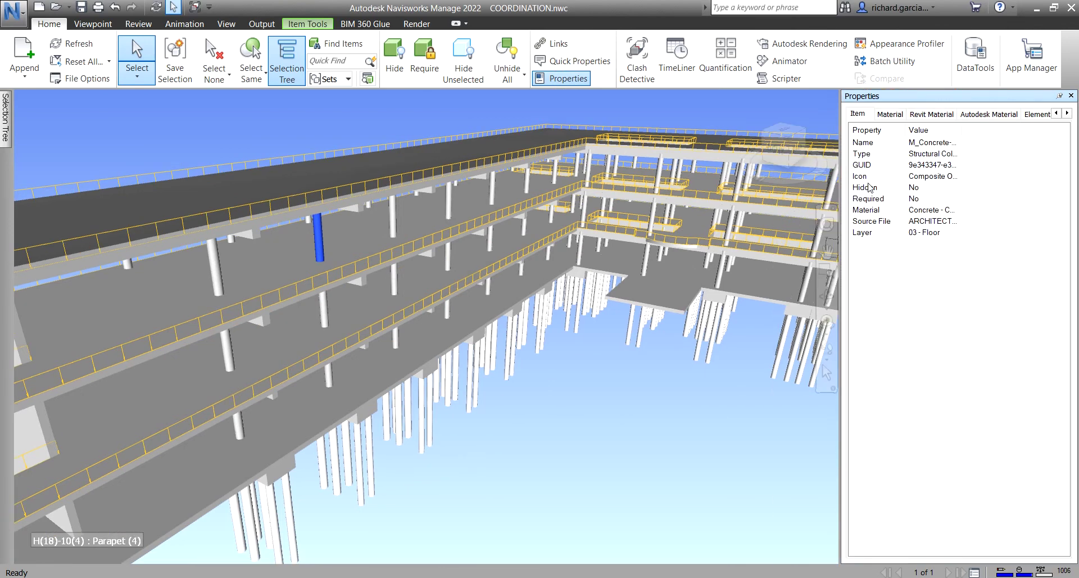
Step: Review the column's Material, Revit Material, Autodesk Material and Element ID properties, widening the property and value columns
left_click(892, 116)
left_click(931, 115)
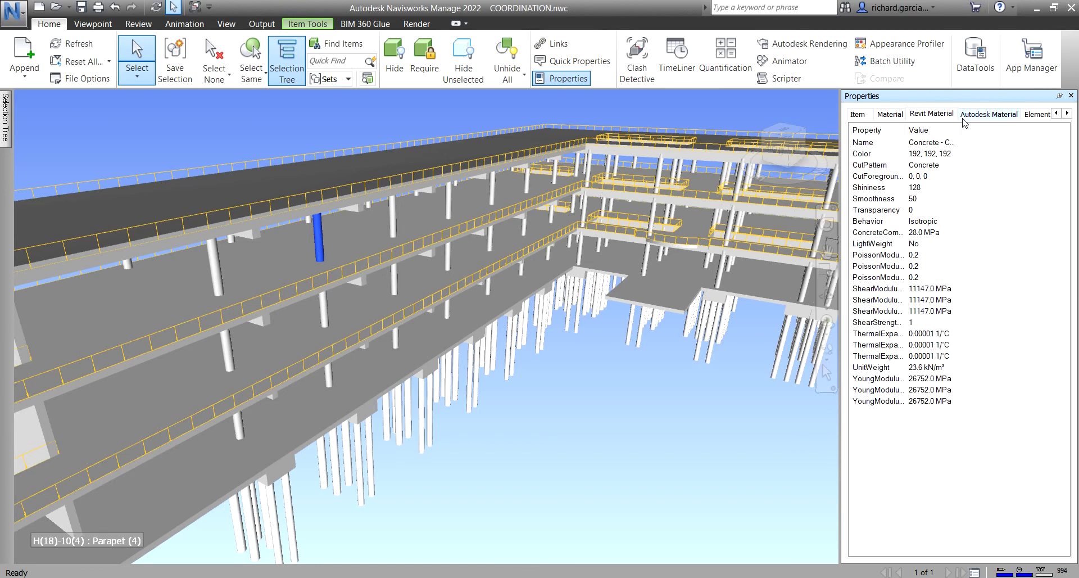
left_click(981, 115)
left_click(1029, 115)
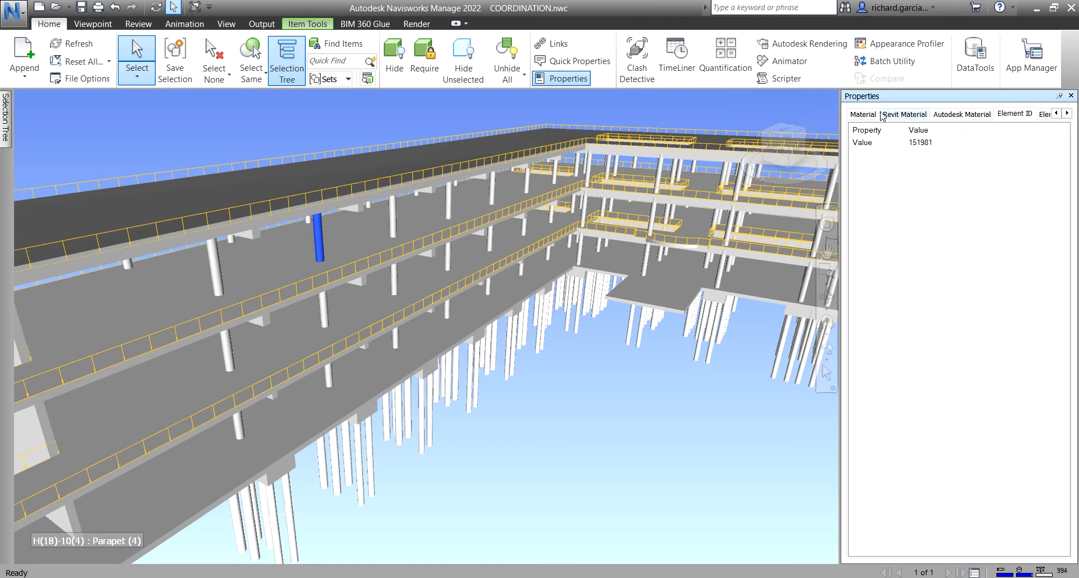
left_click(863, 114)
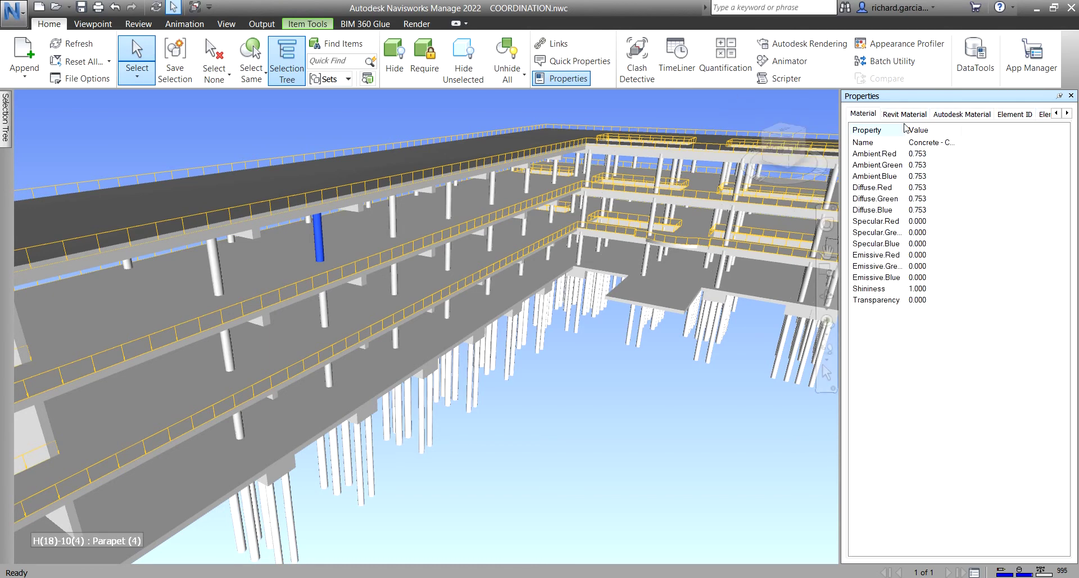
left_click(1056, 113)
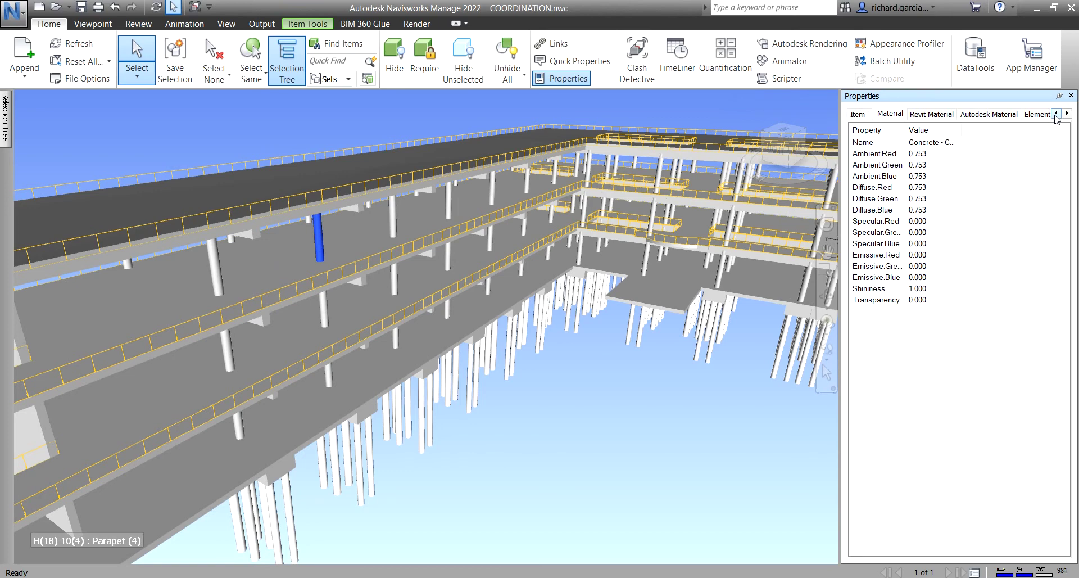
double_click(906, 130)
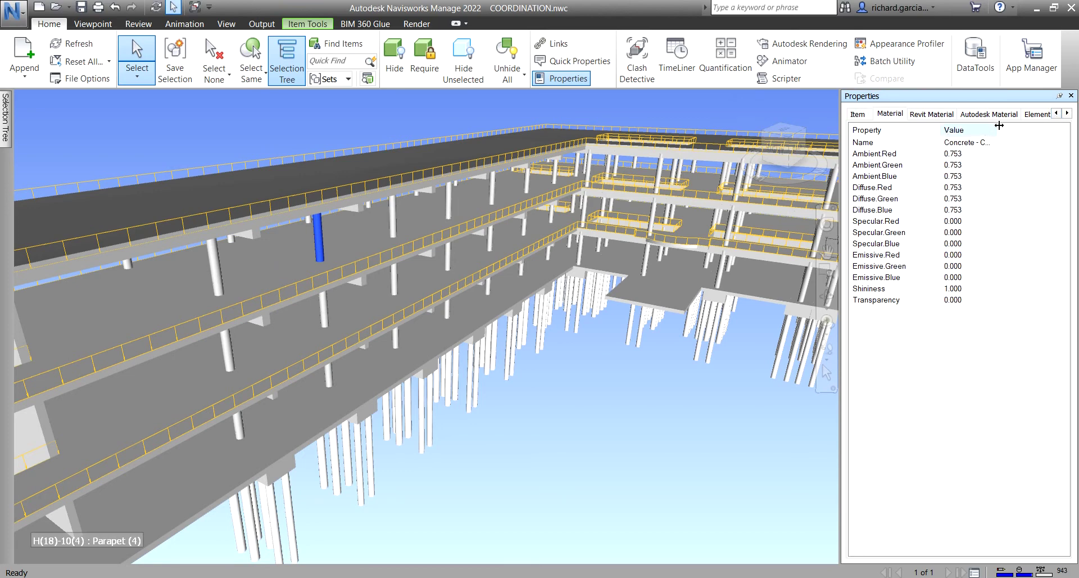
double_click(1016, 129)
Step: Clear the column selection and turn on Quick Properties for reading object information directly on the structural elements
left_click(249, 125)
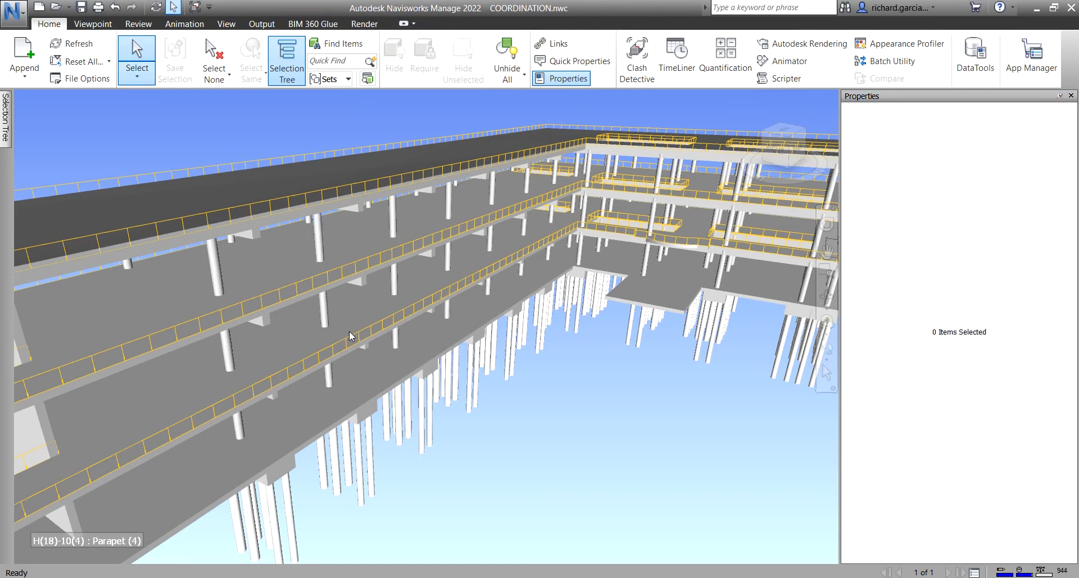
scroll(338, 315, "down", 3)
middle_click_drag(350, 304, 393, 343, "shift")
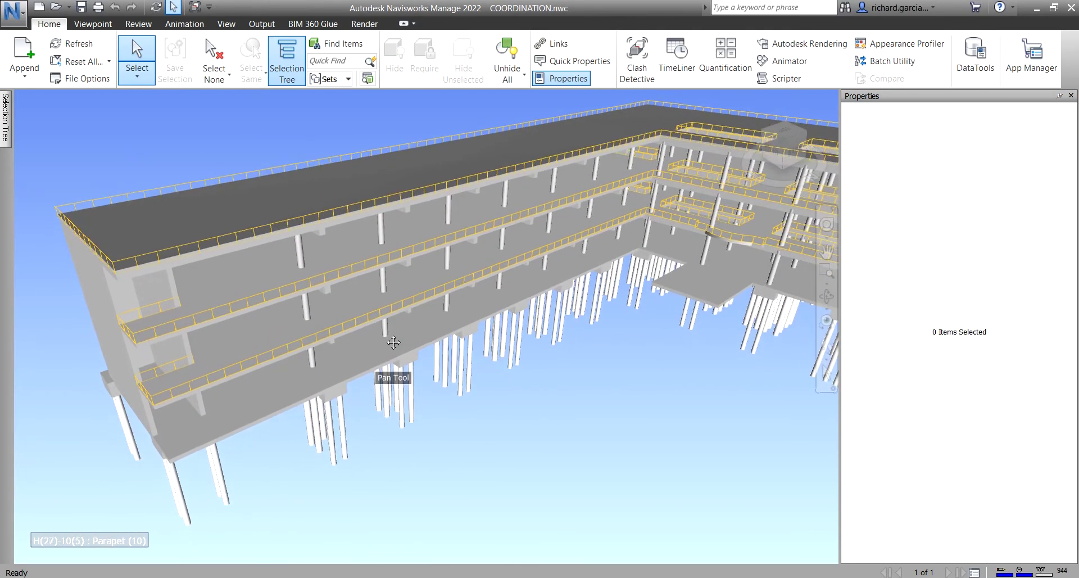
left_click(573, 63)
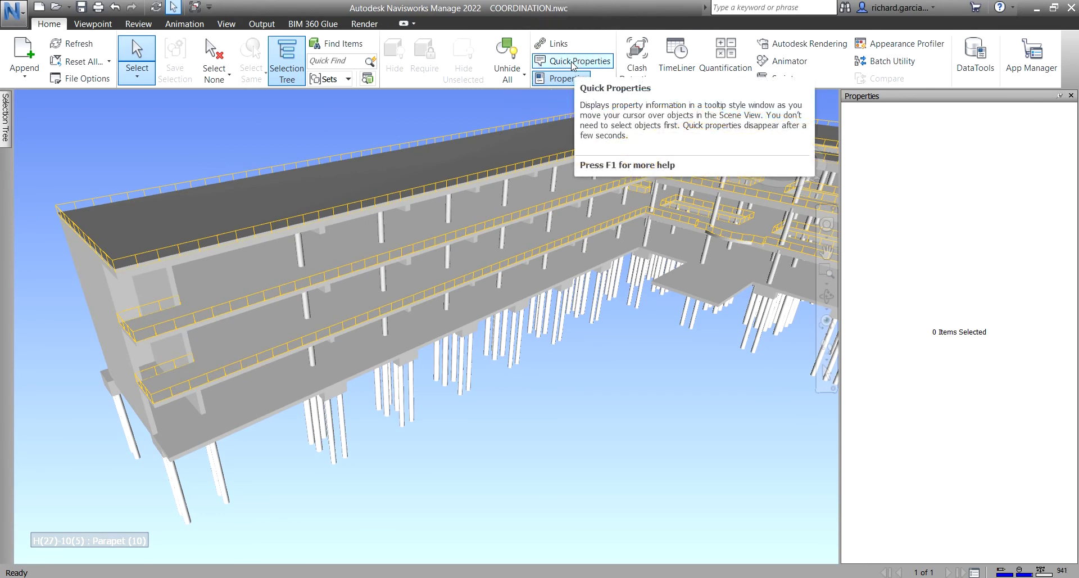
scroll(305, 255, "up", 5)
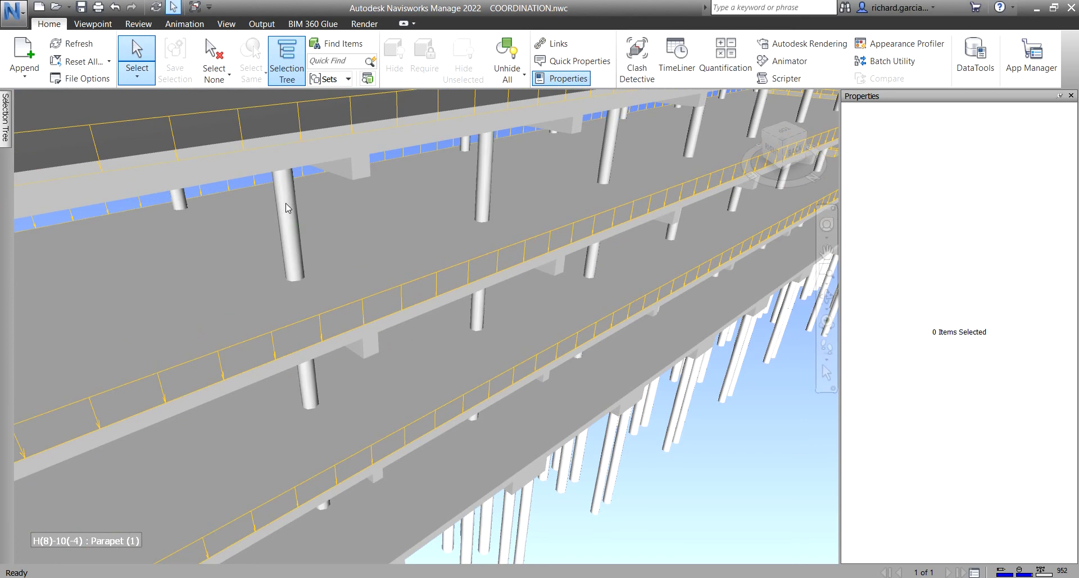
left_click(574, 62)
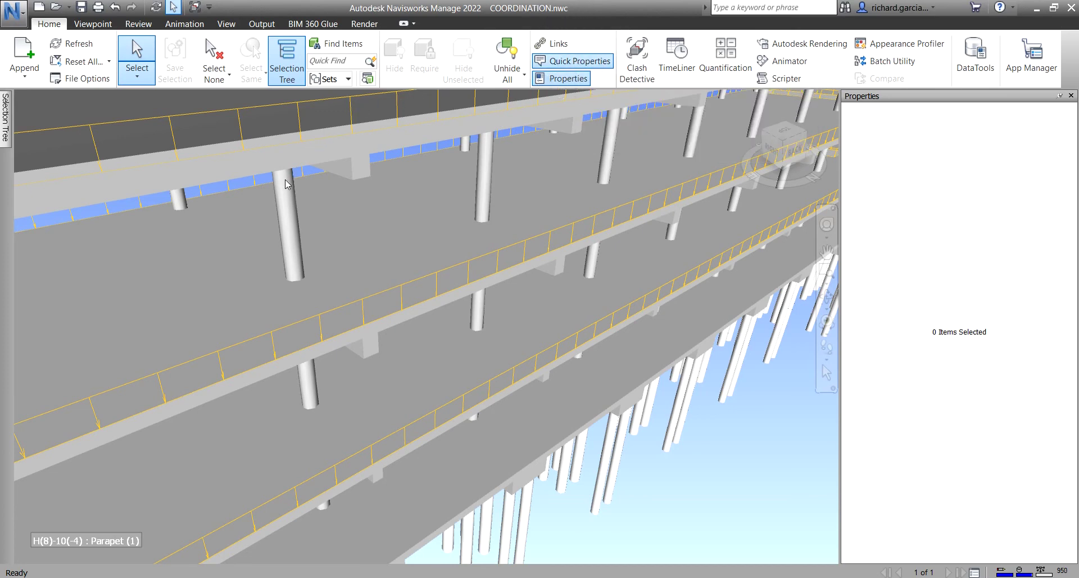
mouse_move(287, 212)
mouse_move(399, 251)
mouse_move(355, 164)
Step: Return the Selection Tree to its COORDINATION.nwc root and close the tree
mouse_move(6, 117)
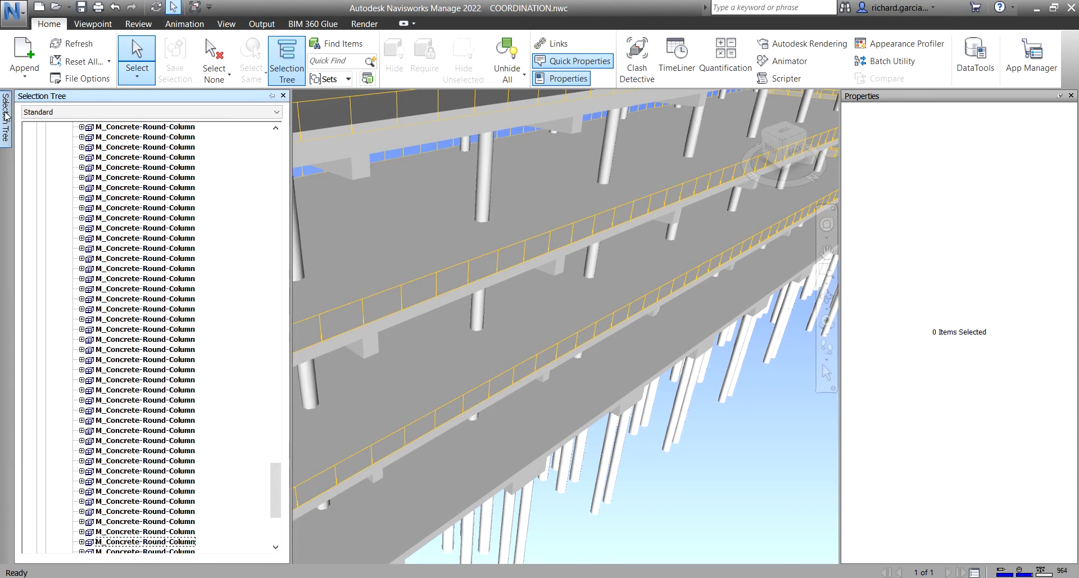
left_click_drag(277, 484, 275, 155)
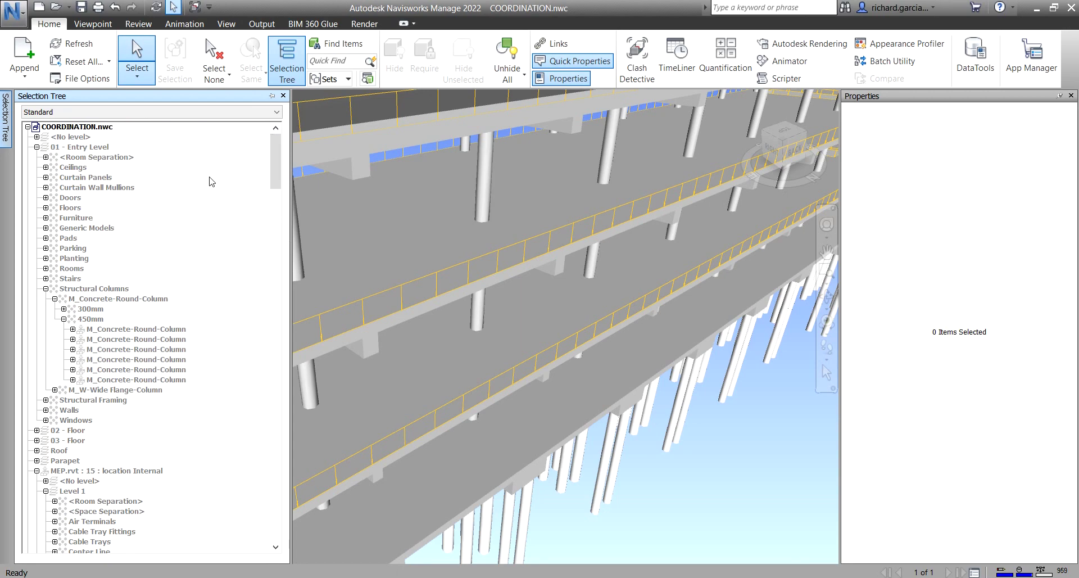
left_click(283, 95)
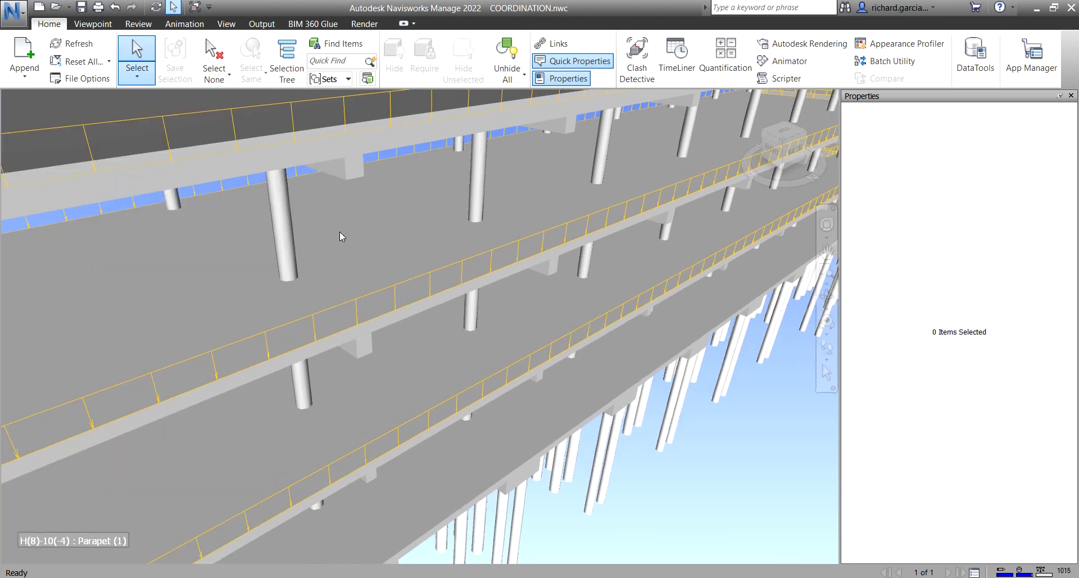
Step: Pick the concrete floor slabs one at a time, from the uppermost floor below the roof down to the lowest slab
scroll(340, 236, "down", 10)
middle_click_drag(518, 287, 345, 272)
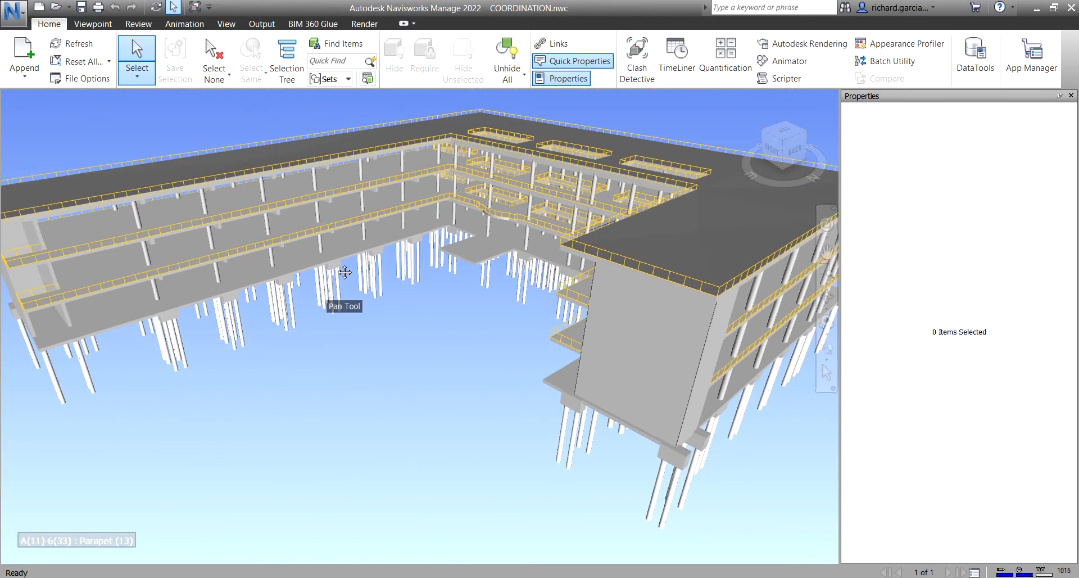
scroll(345, 272, "down", 5)
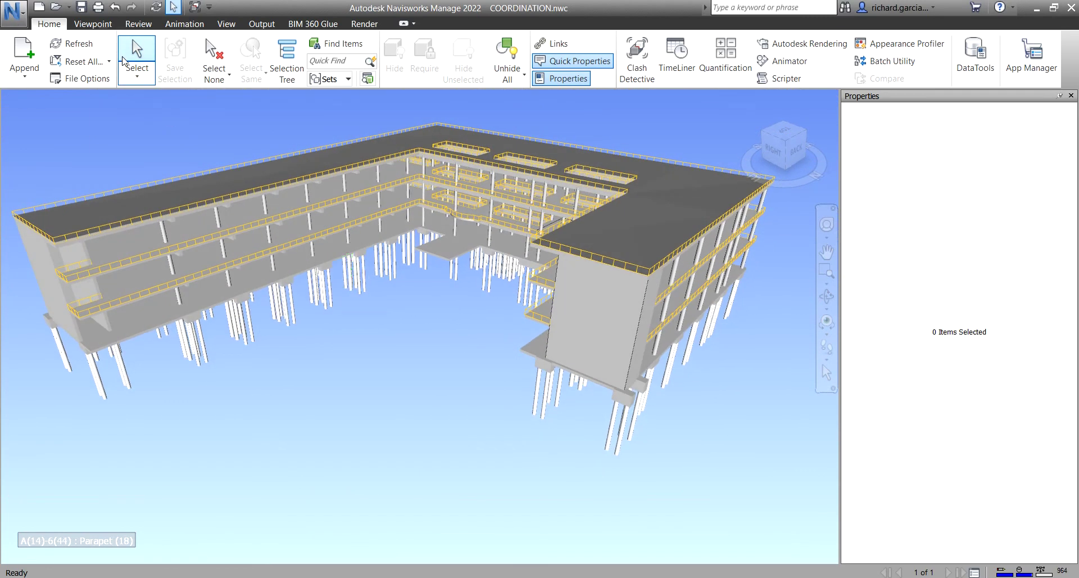
left_click(131, 59)
left_click(190, 226)
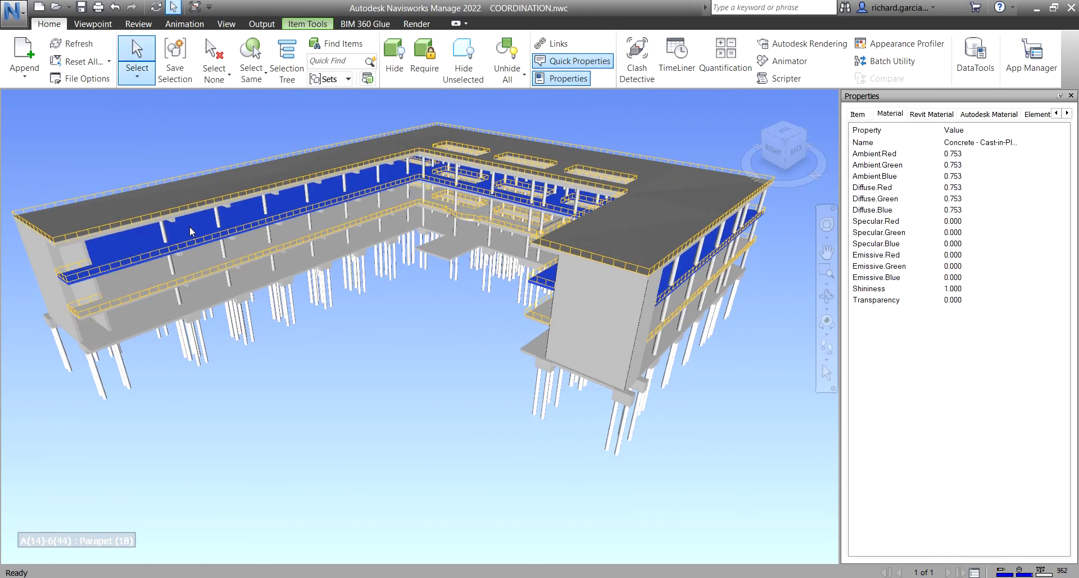
left_click(204, 268)
left_click(208, 287)
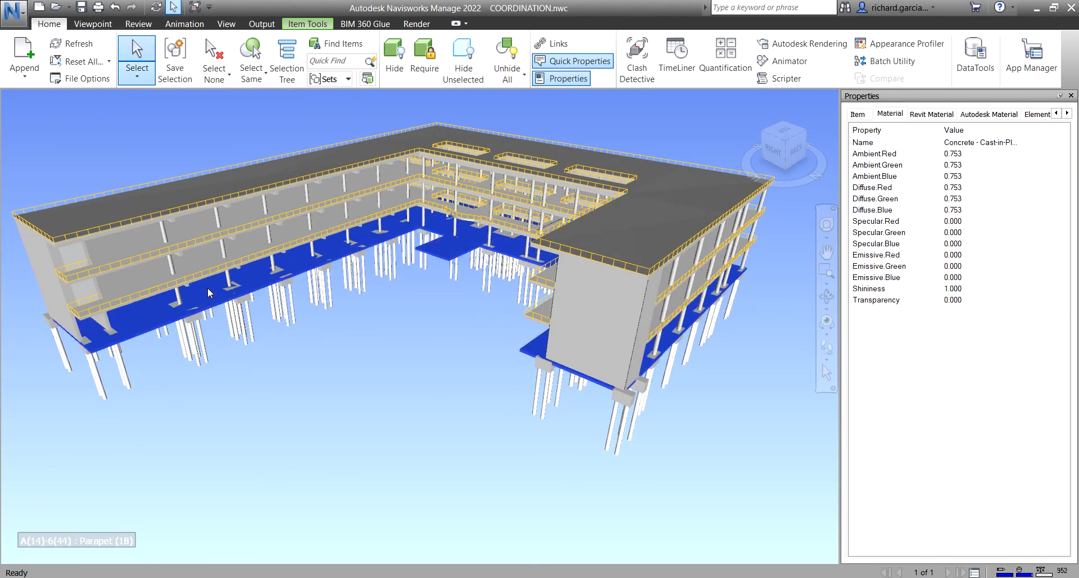
Step: Switch to Select Box and box-select the walls, columns and foundation piles at the free end of the long wing
left_click(141, 78)
left_click(129, 132)
left_click_drag(11, 184, 192, 425)
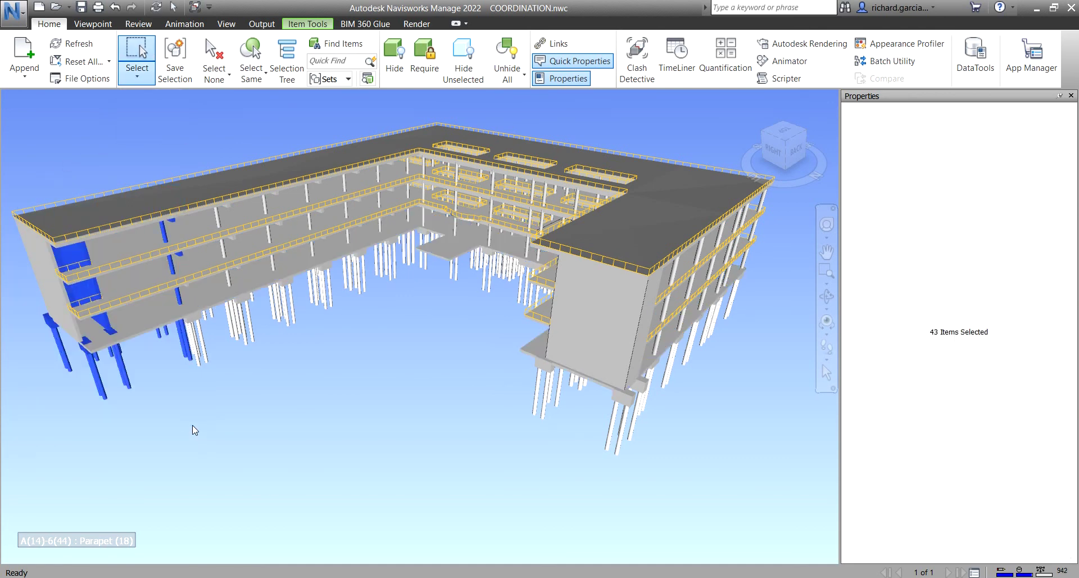